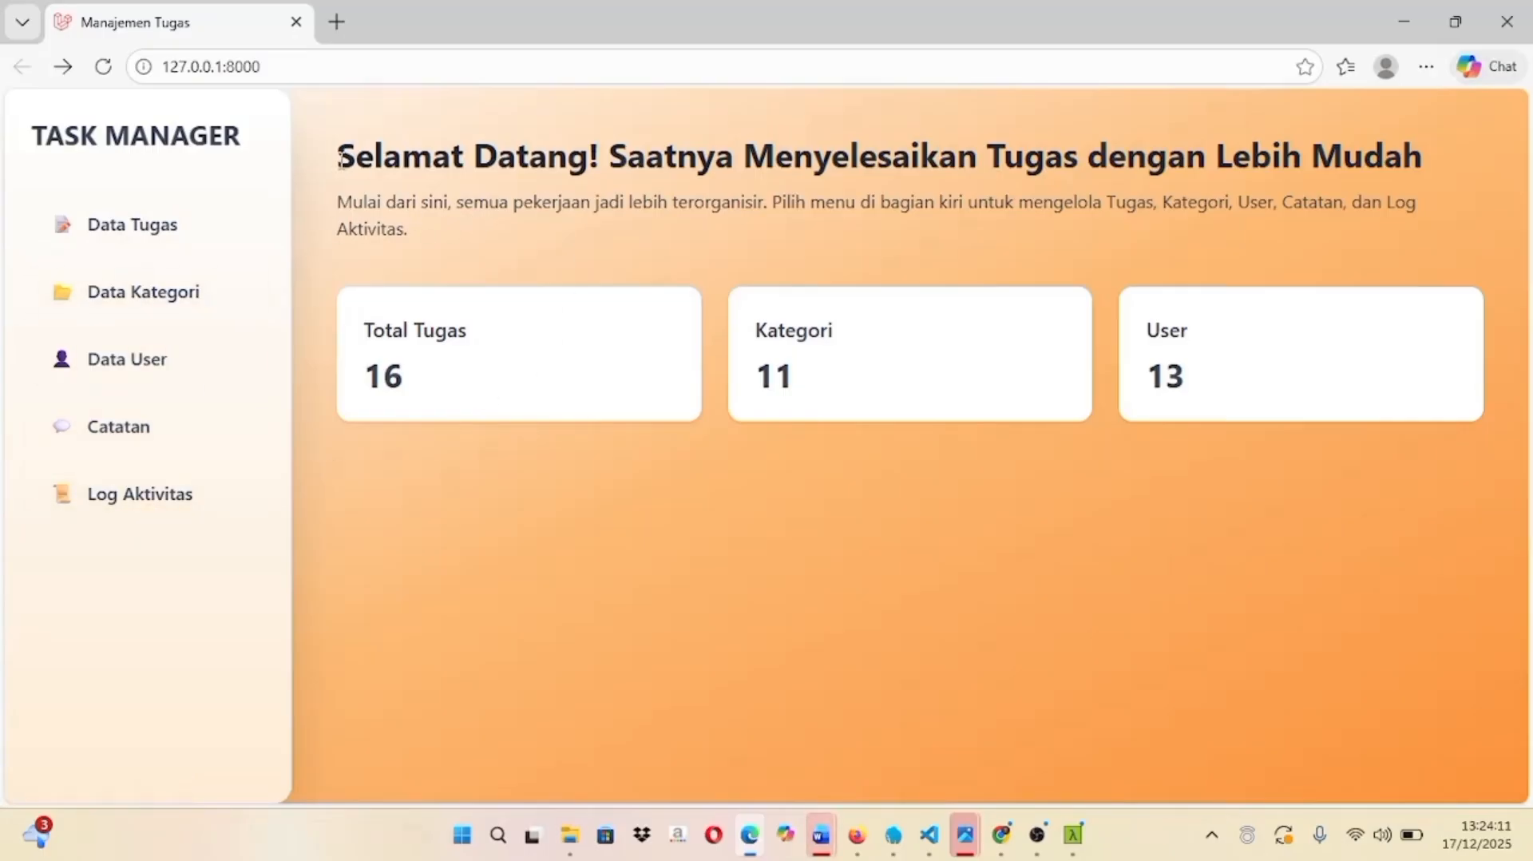
drag(341, 158, 893, 165)
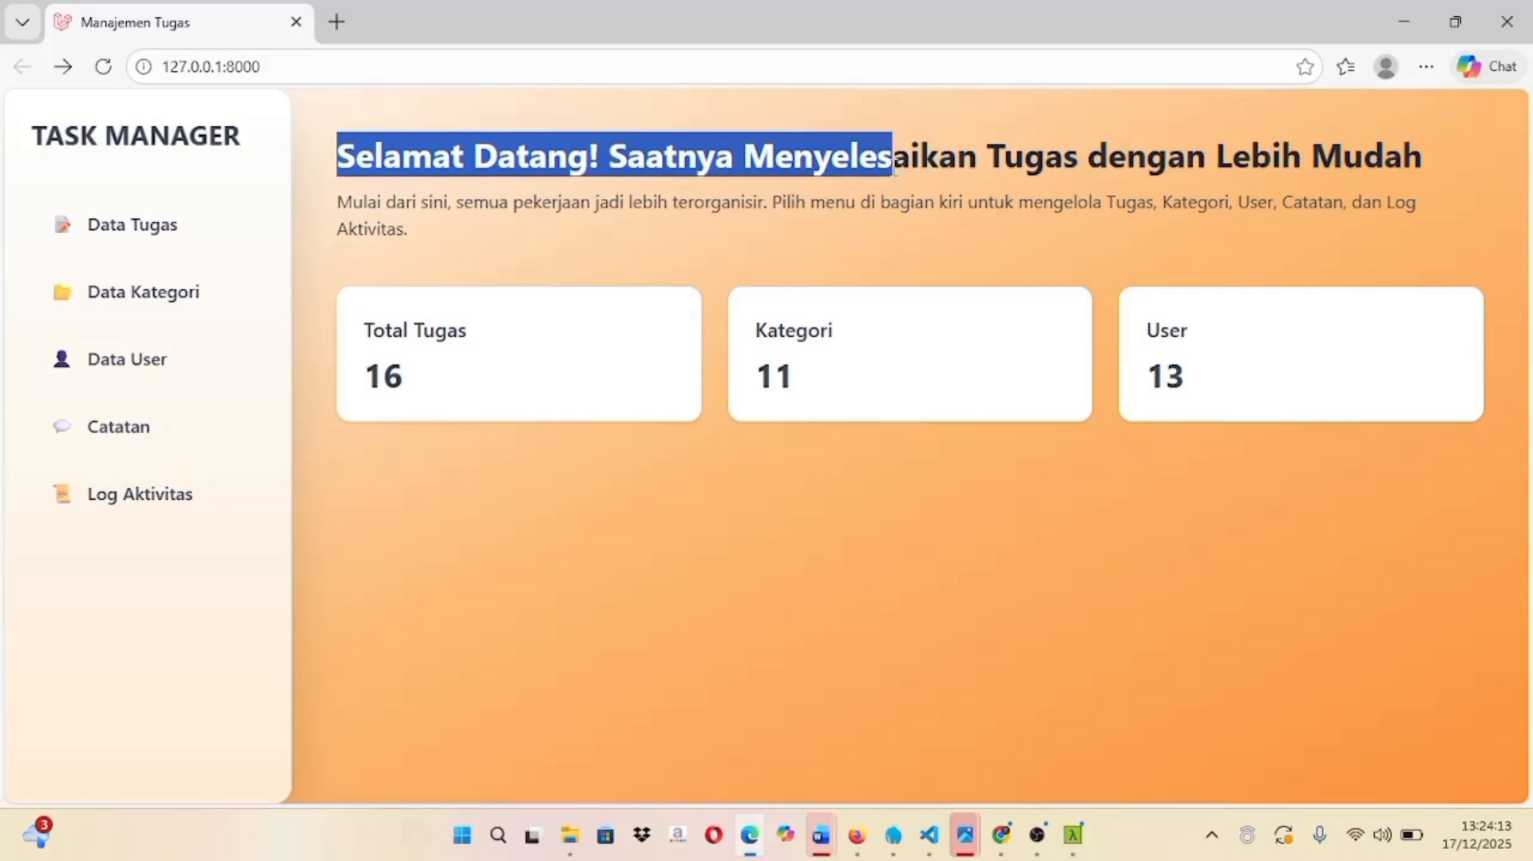
click(893, 166)
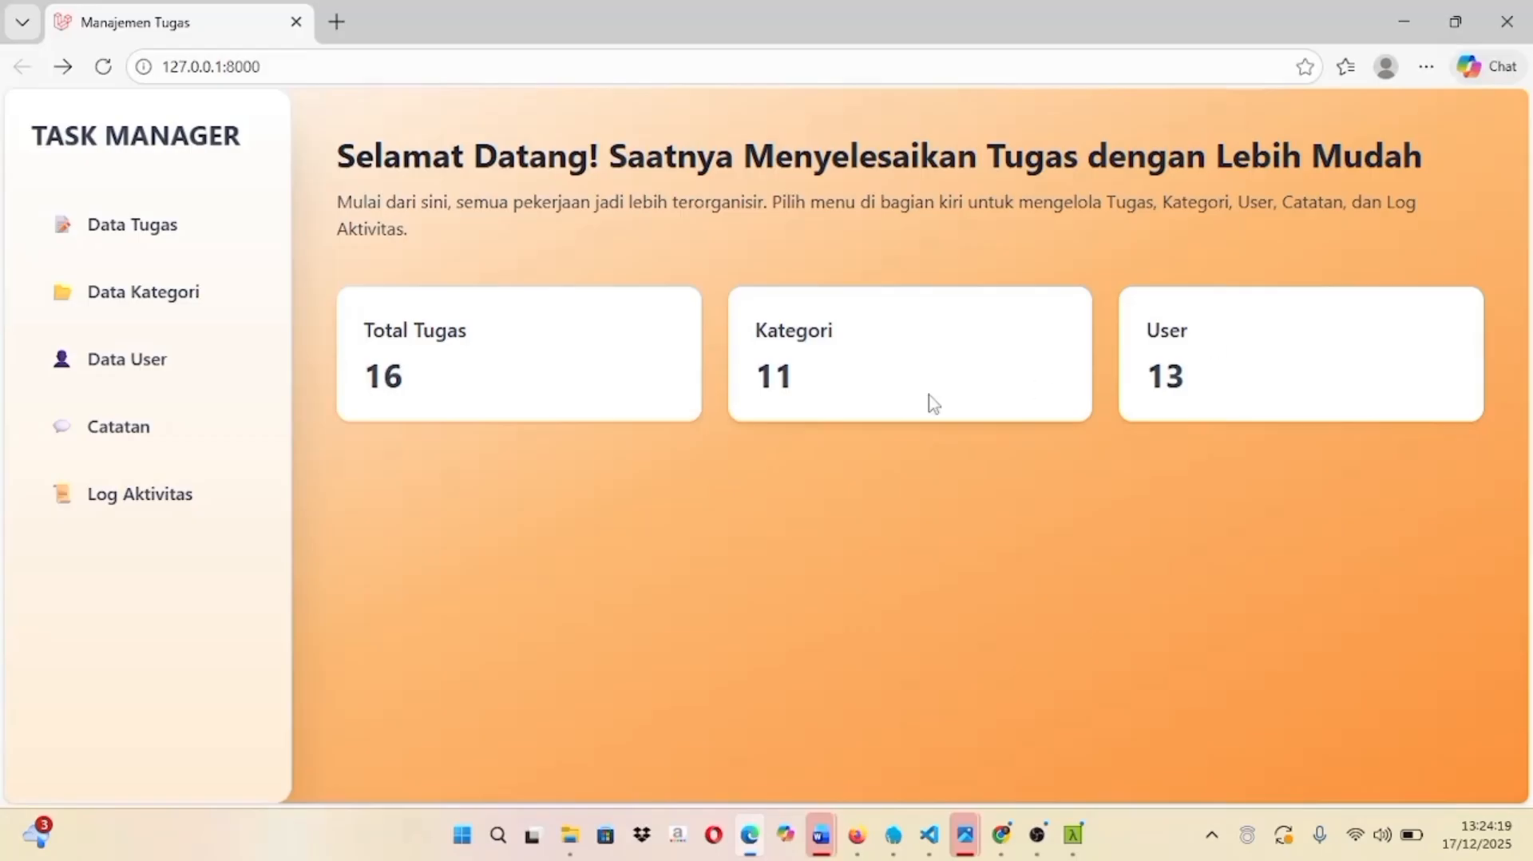
- Open the task data list and start a new task titled "membuat makalah"
click(172, 237)
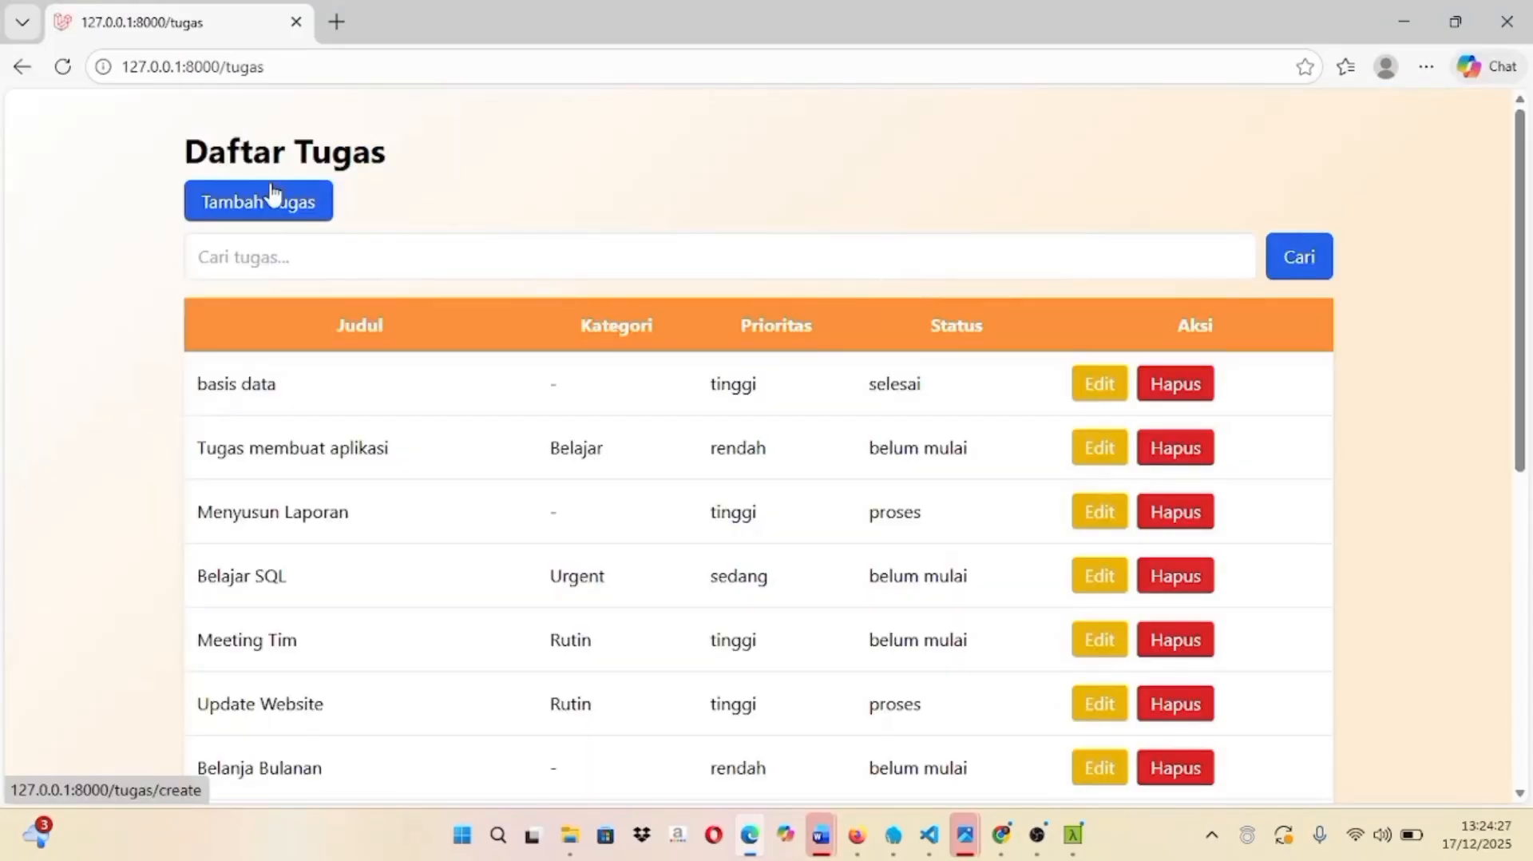
click(289, 205)
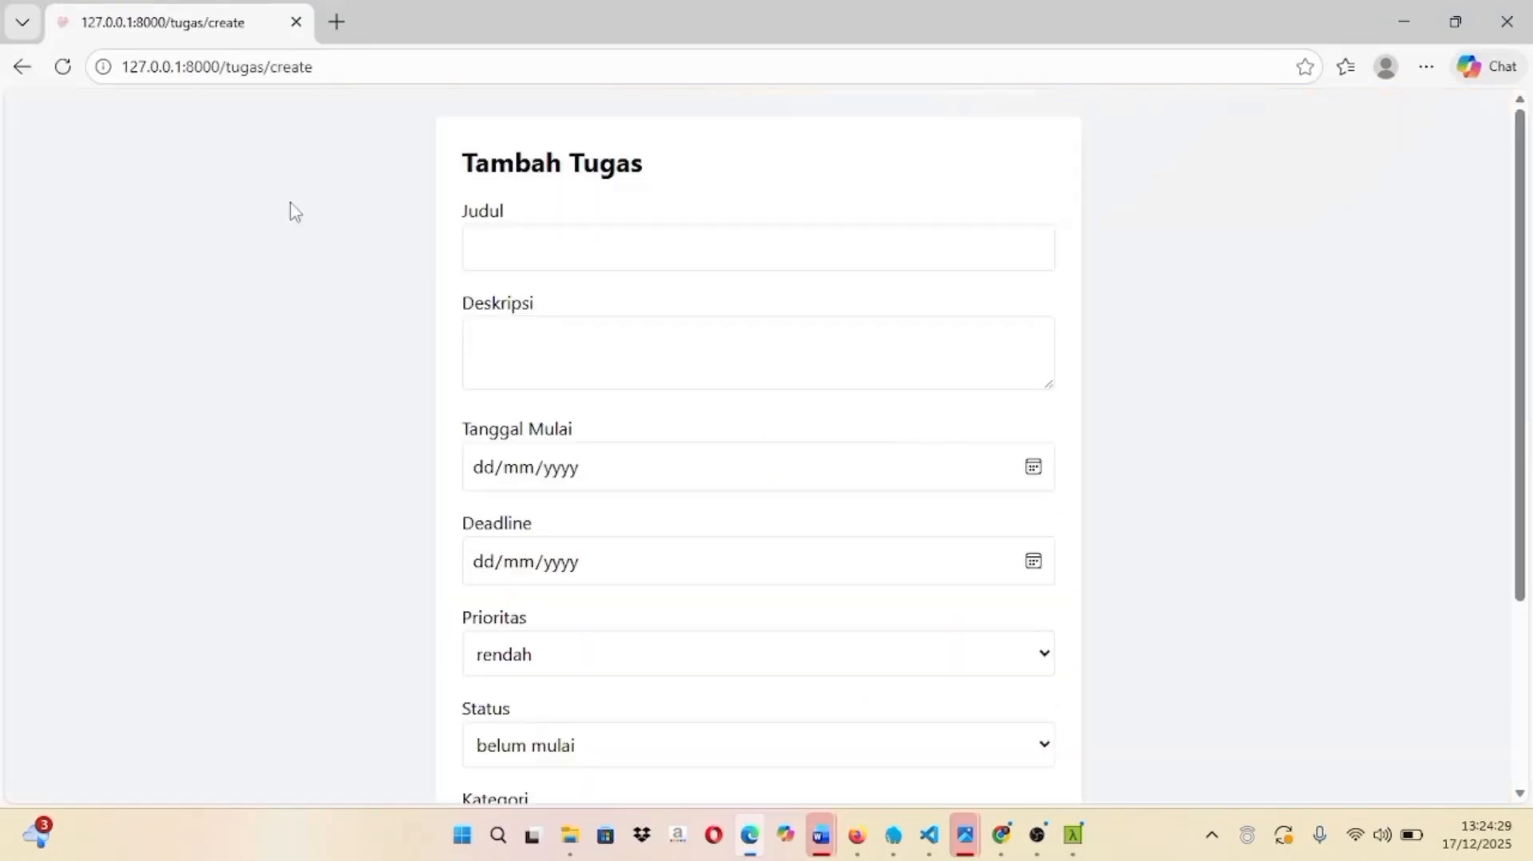
click(490, 258)
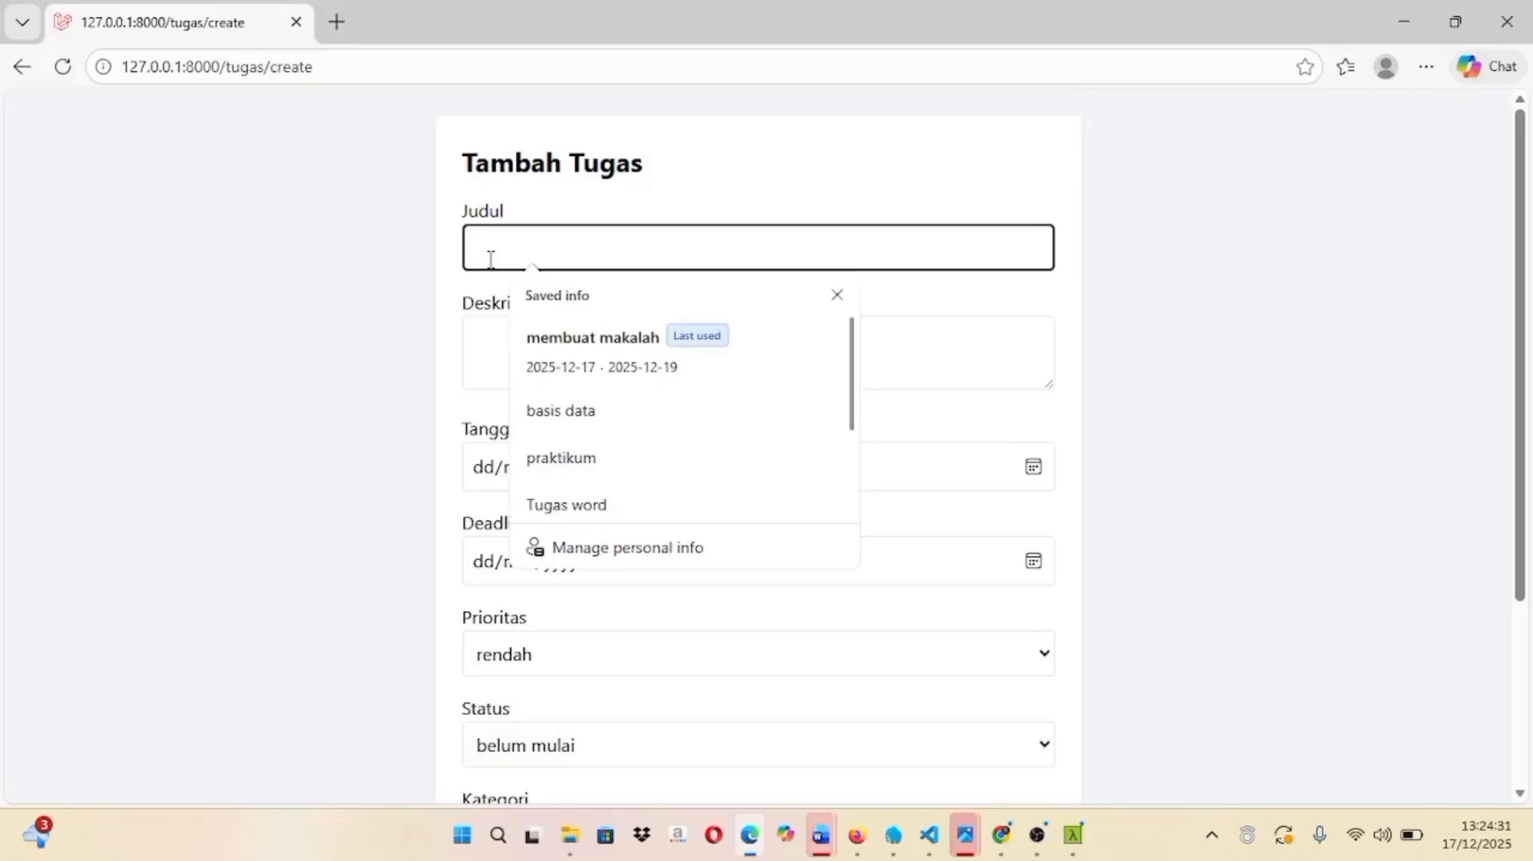
text(membuat mak)
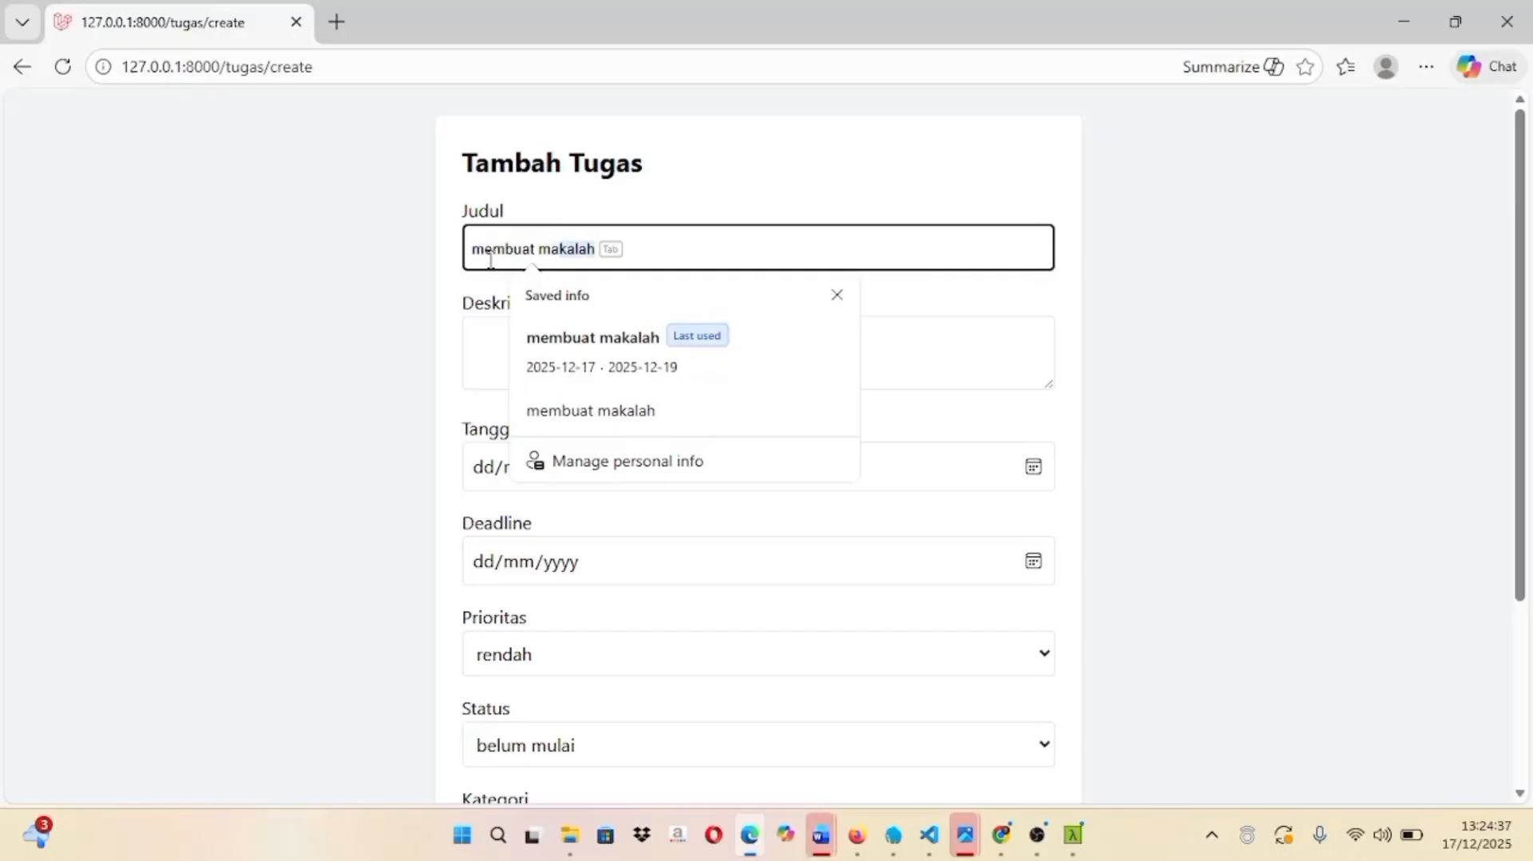
key(Tab)
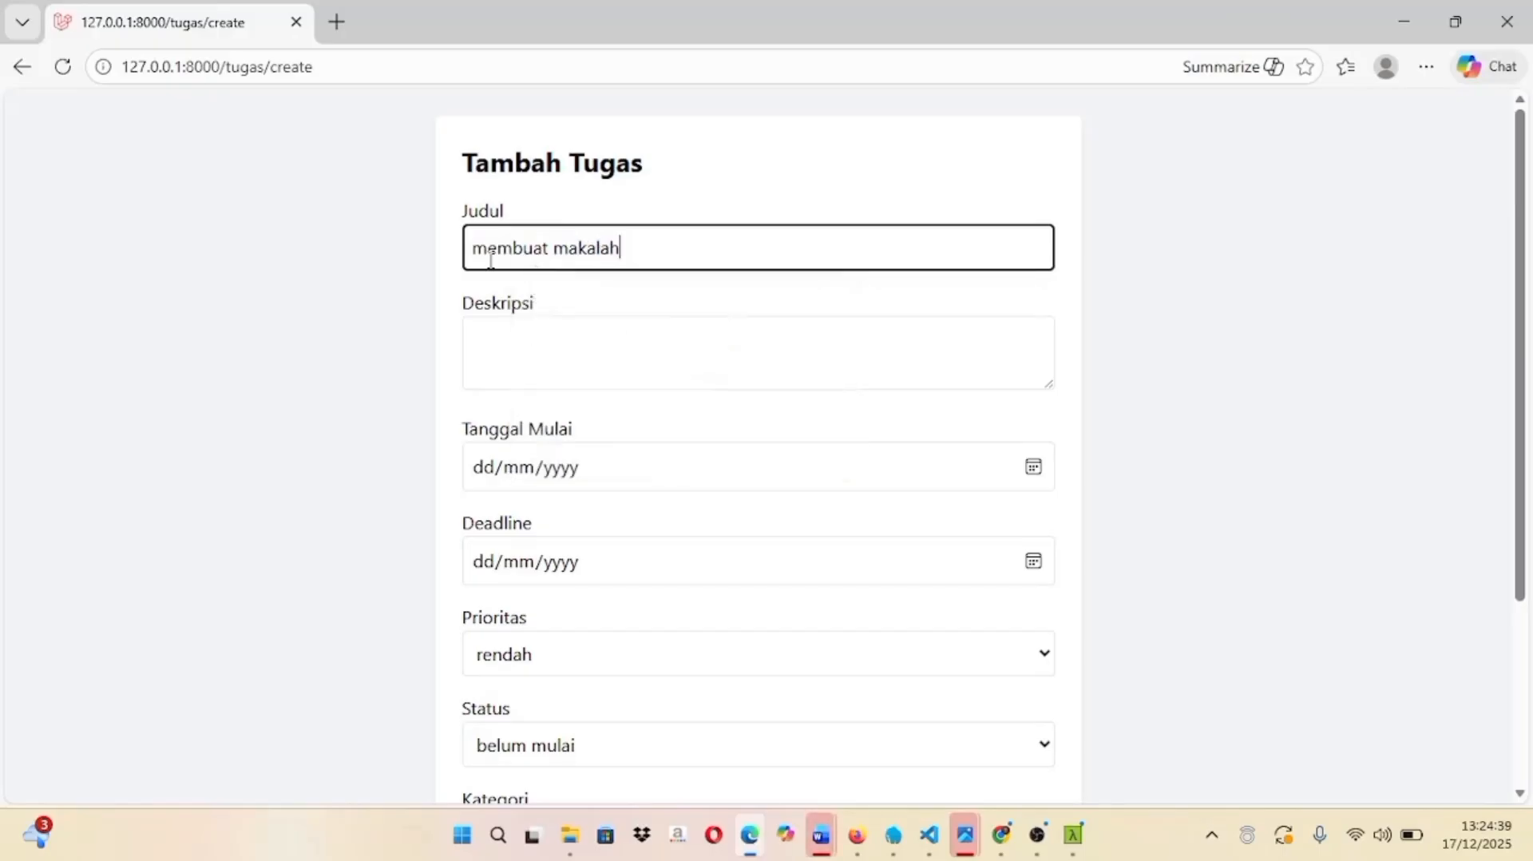
- Enter "makalah ini di buat untuk memenuhi tugas basis data" as the new task's description
click(496, 320)
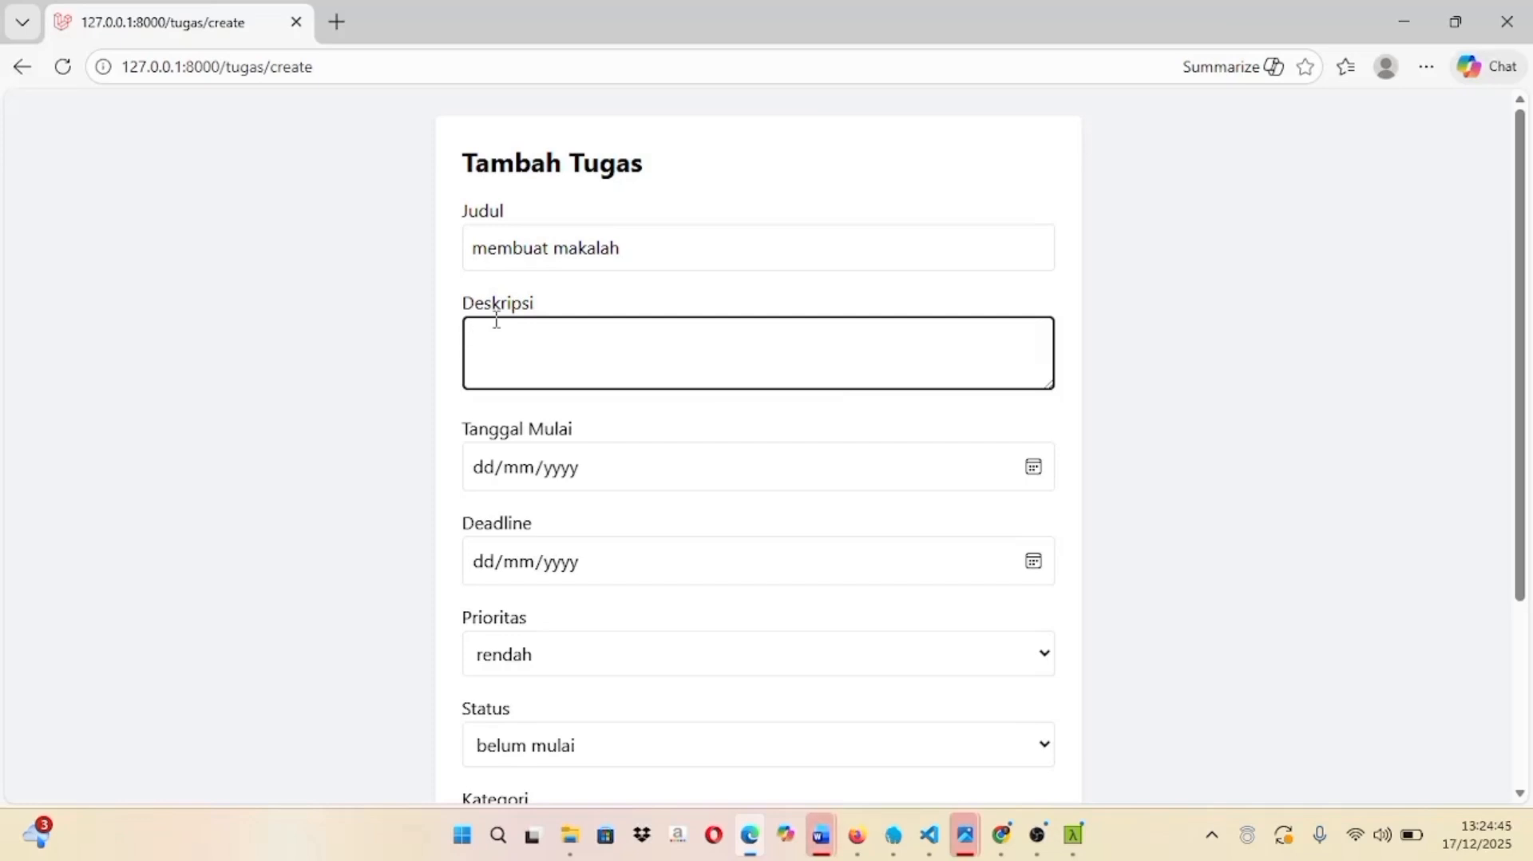
text(makalah ini di buat untuk me)
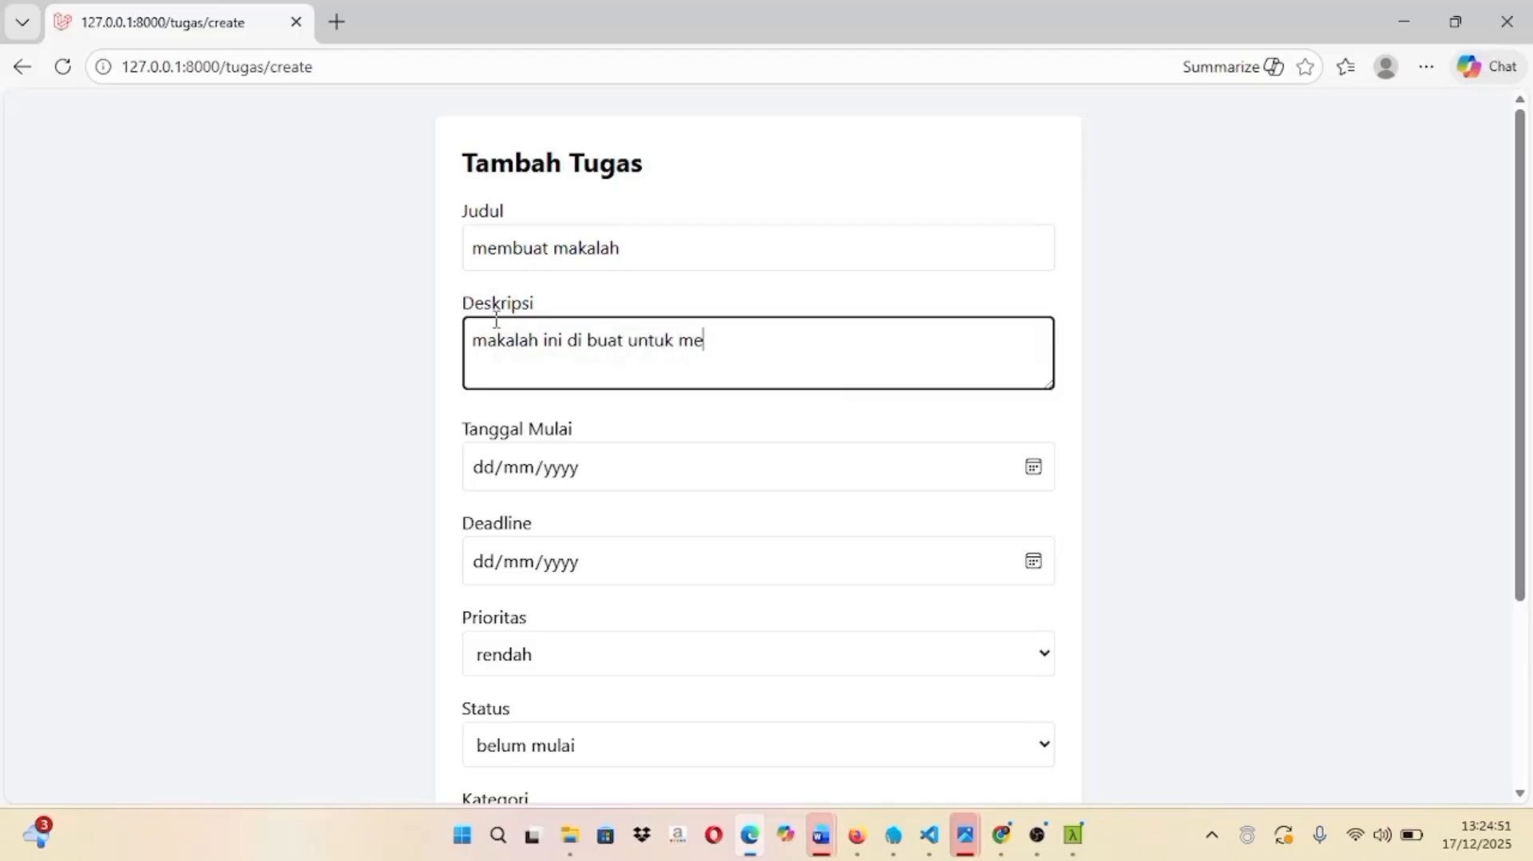
text(menuhi tugas basis data)
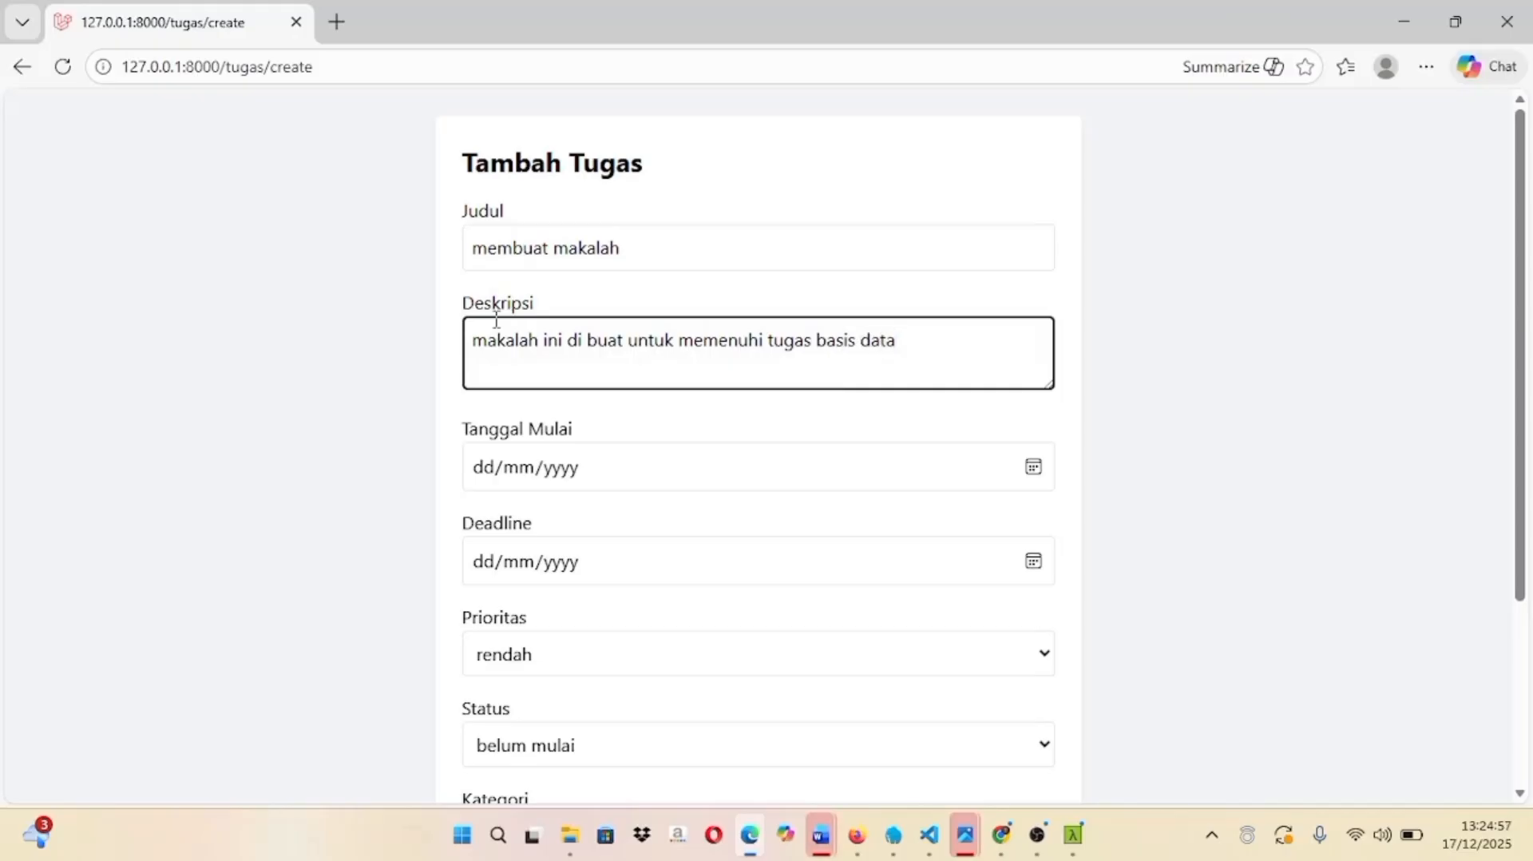
- Set the new task's start date to 17/12/2025 and its deadline to 19/12/2025
click(1034, 467)
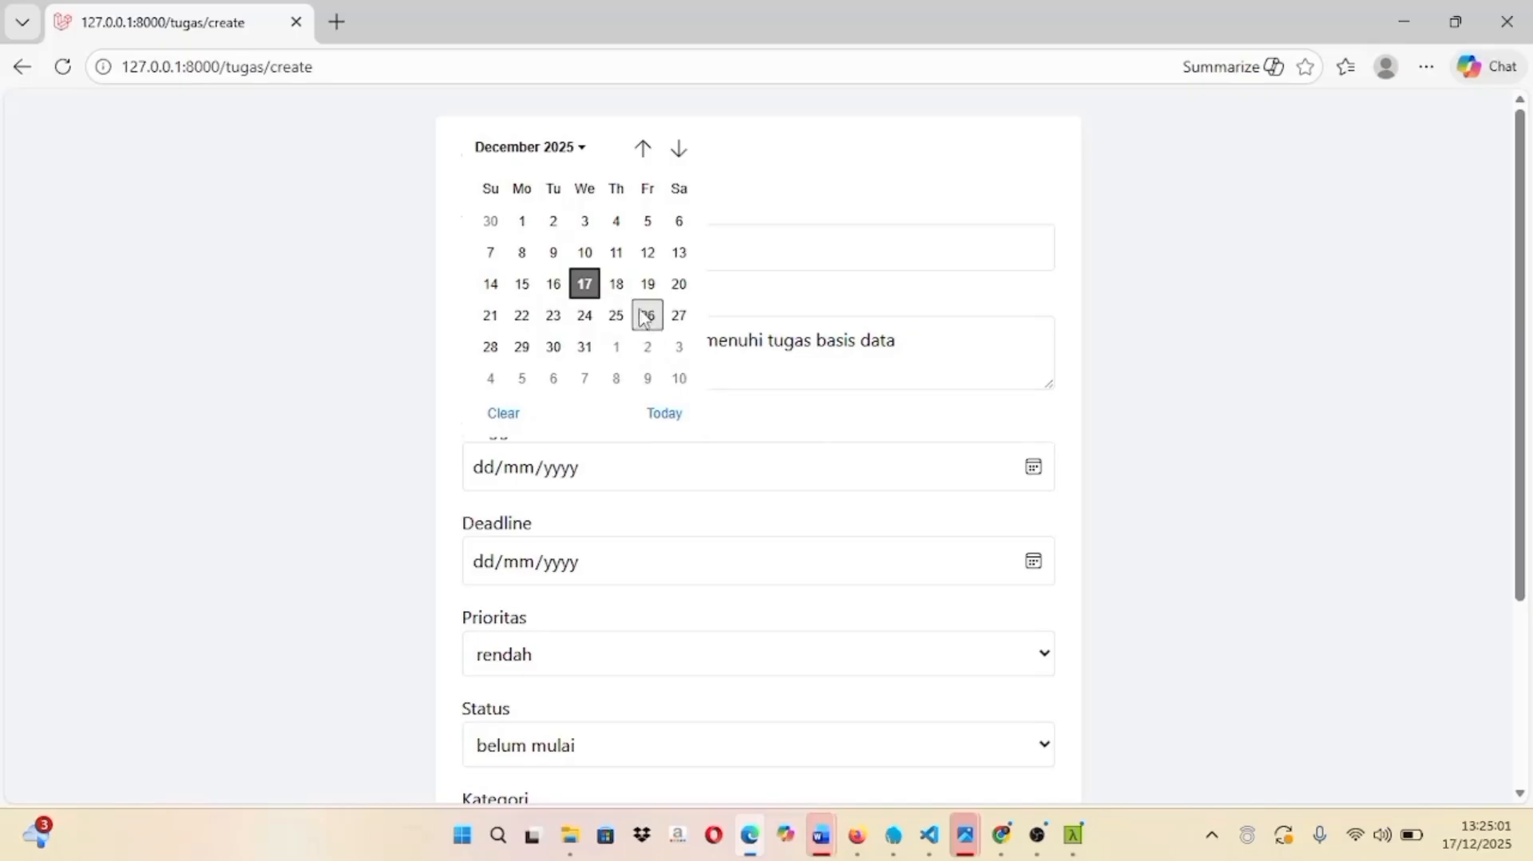
click(585, 284)
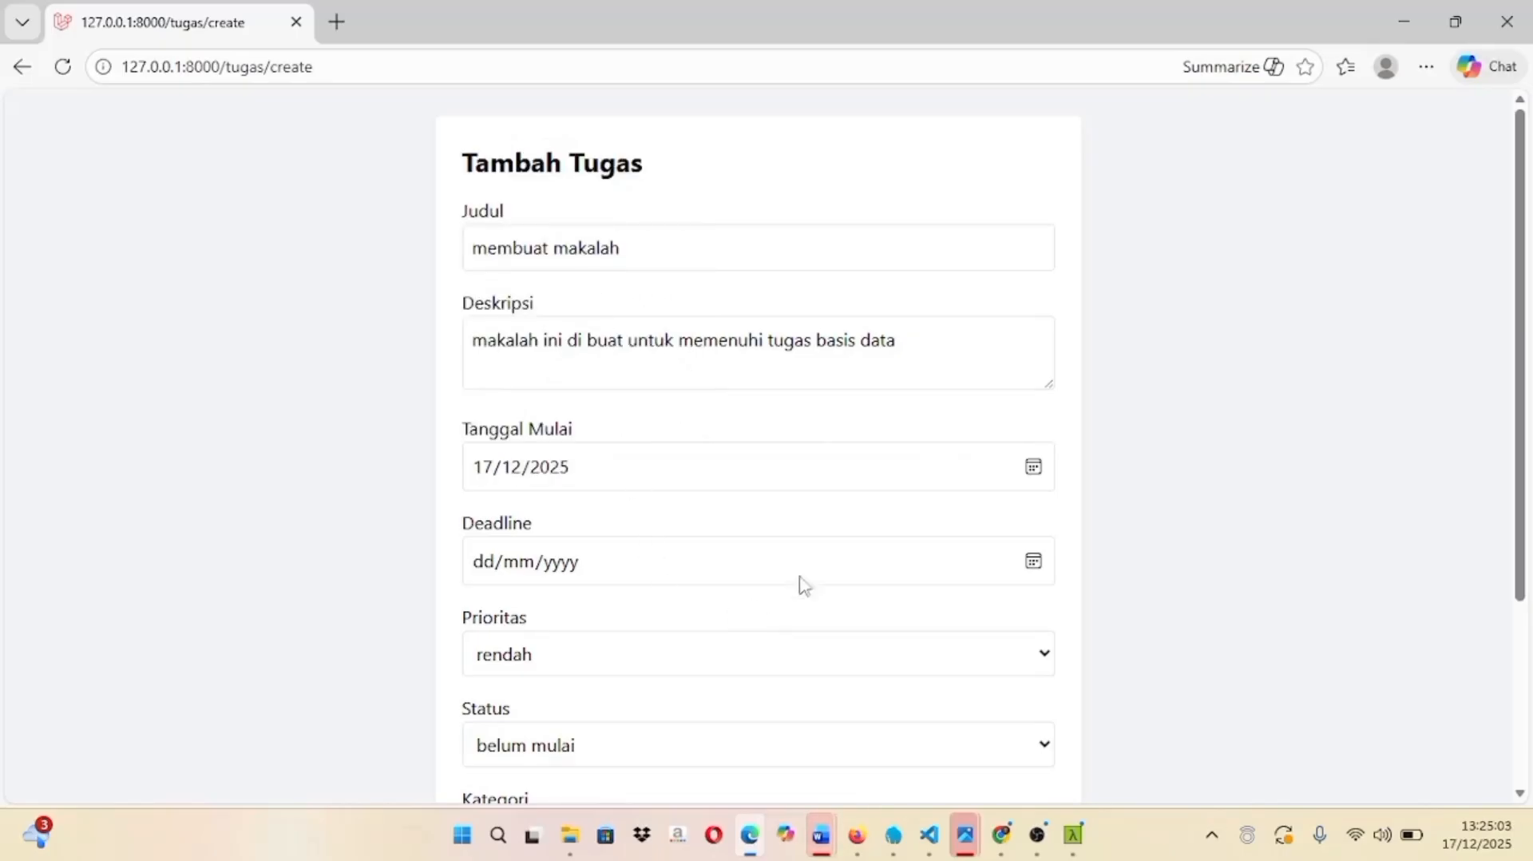
click(1034, 563)
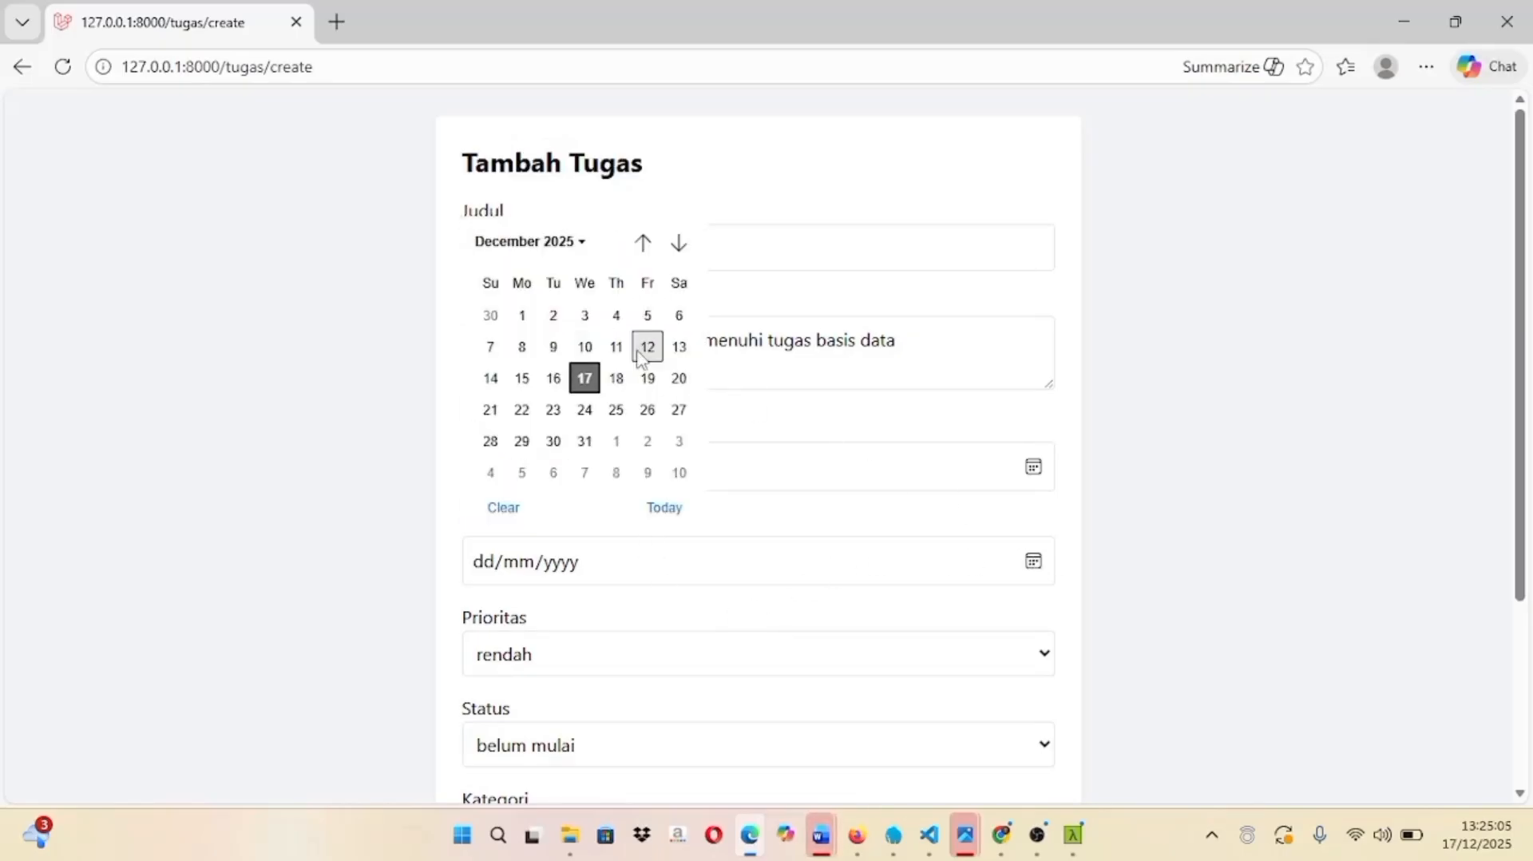
click(648, 379)
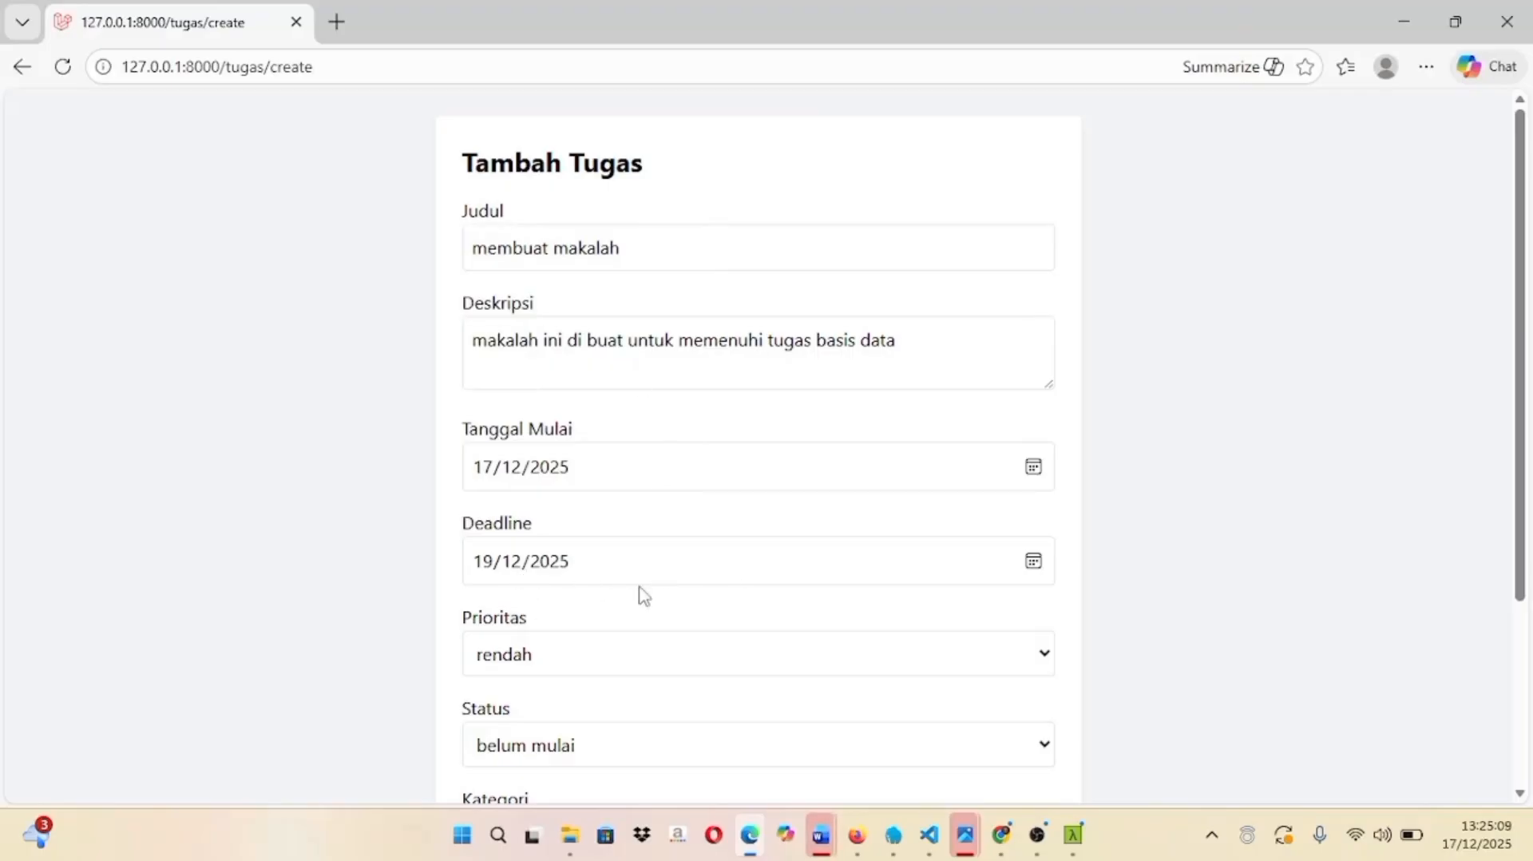
- Choose rendah as the new task's priority and Kuliah as its category
click(1045, 658)
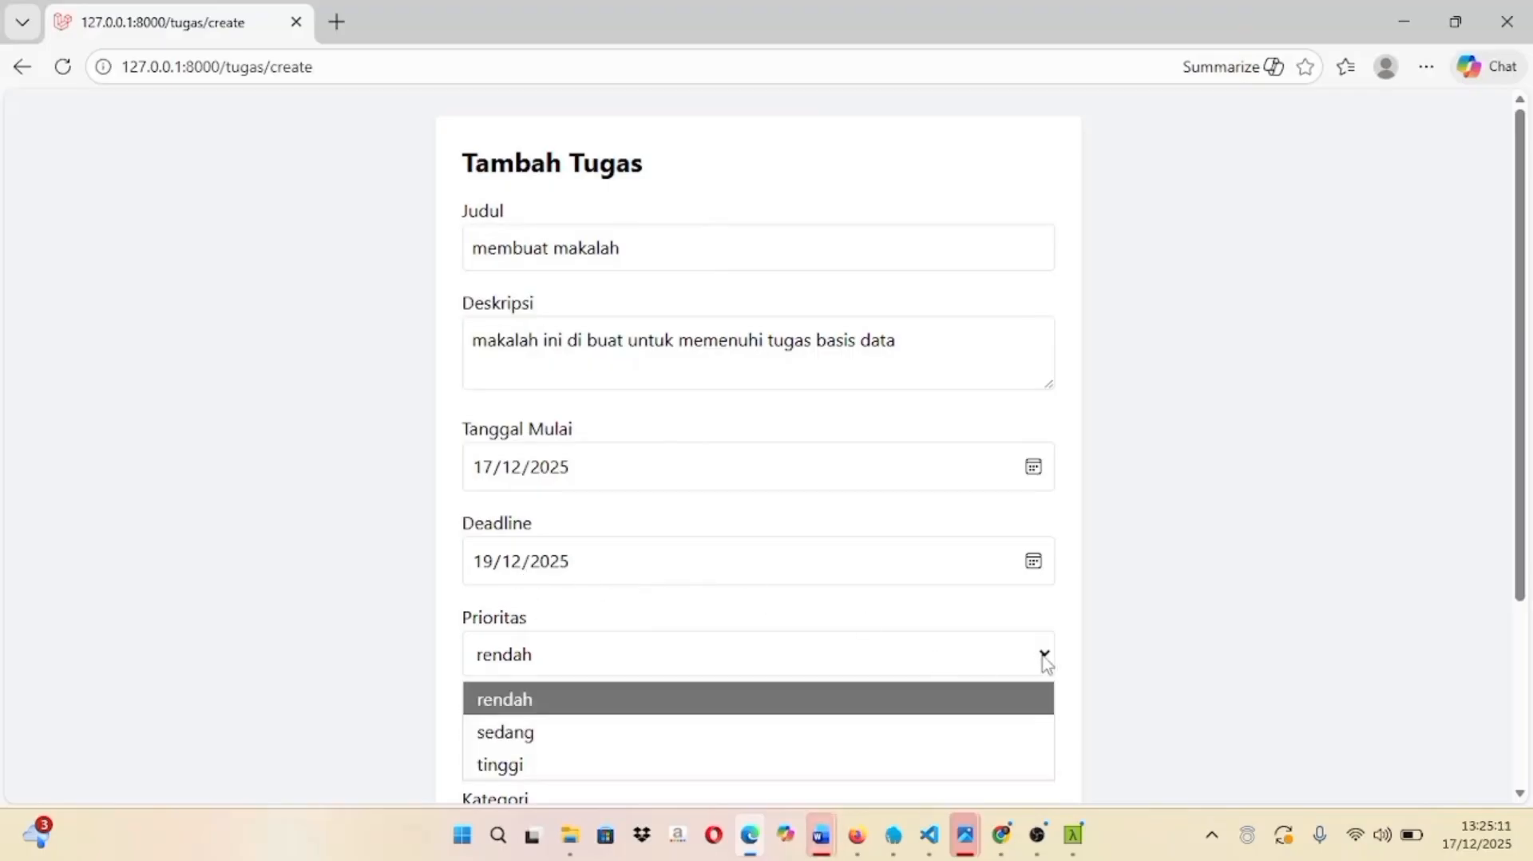
click(688, 717)
scroll(688, 710, down, 3)
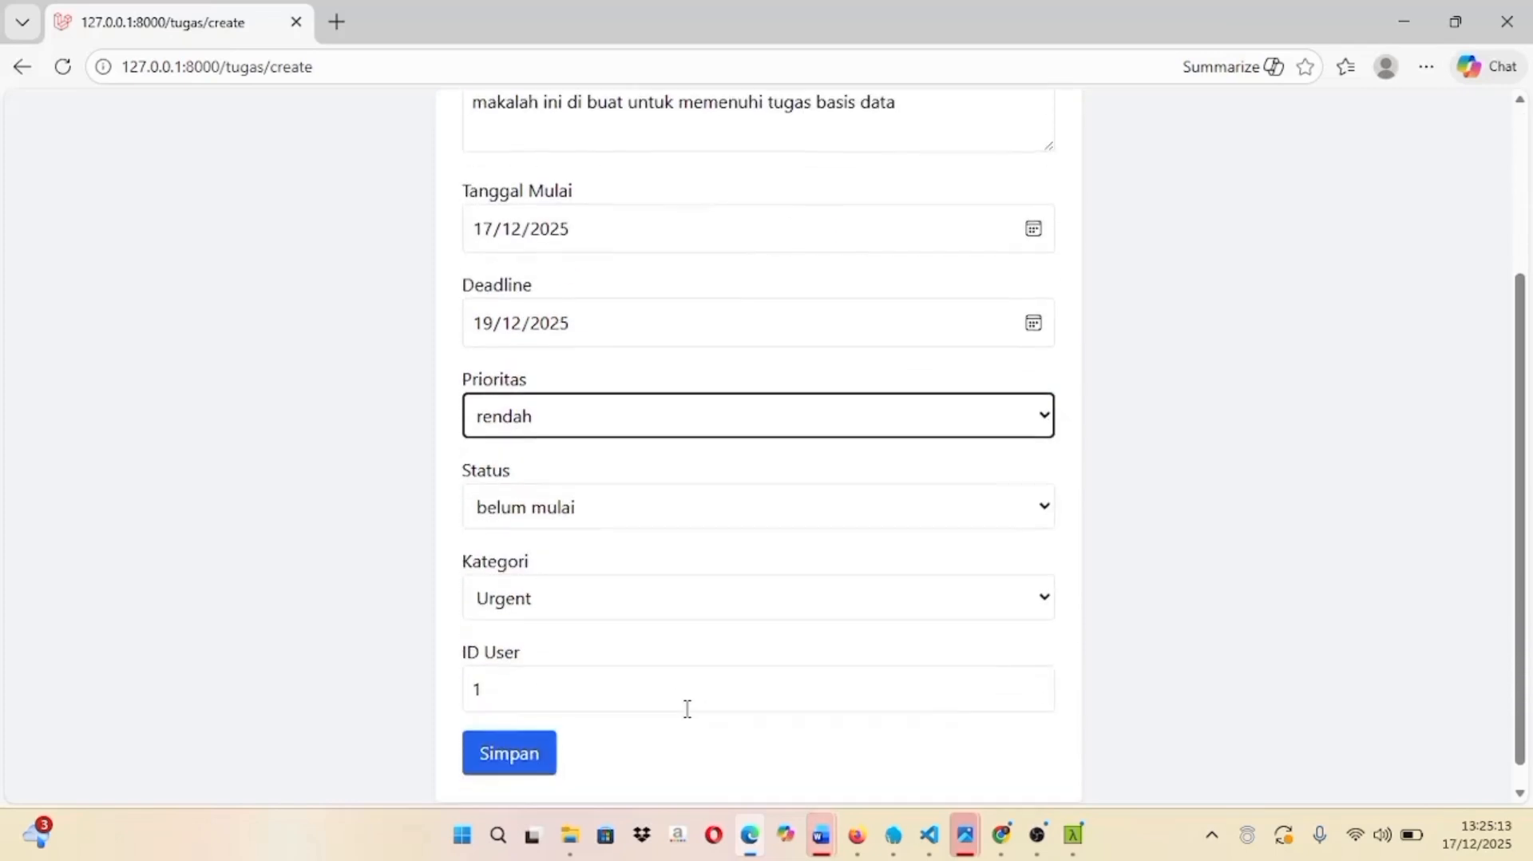
click(544, 618)
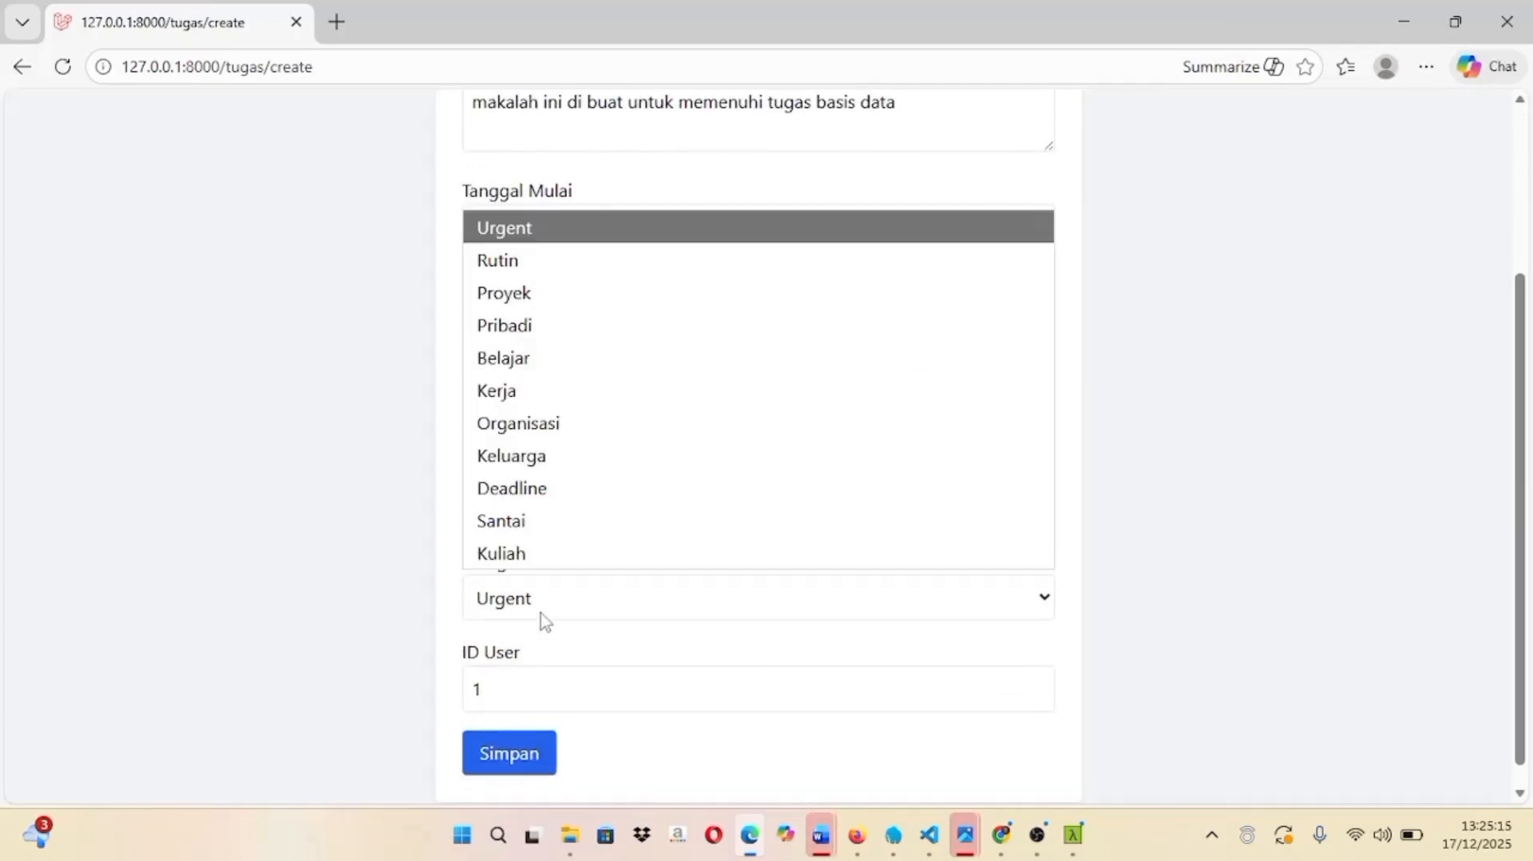
click(523, 555)
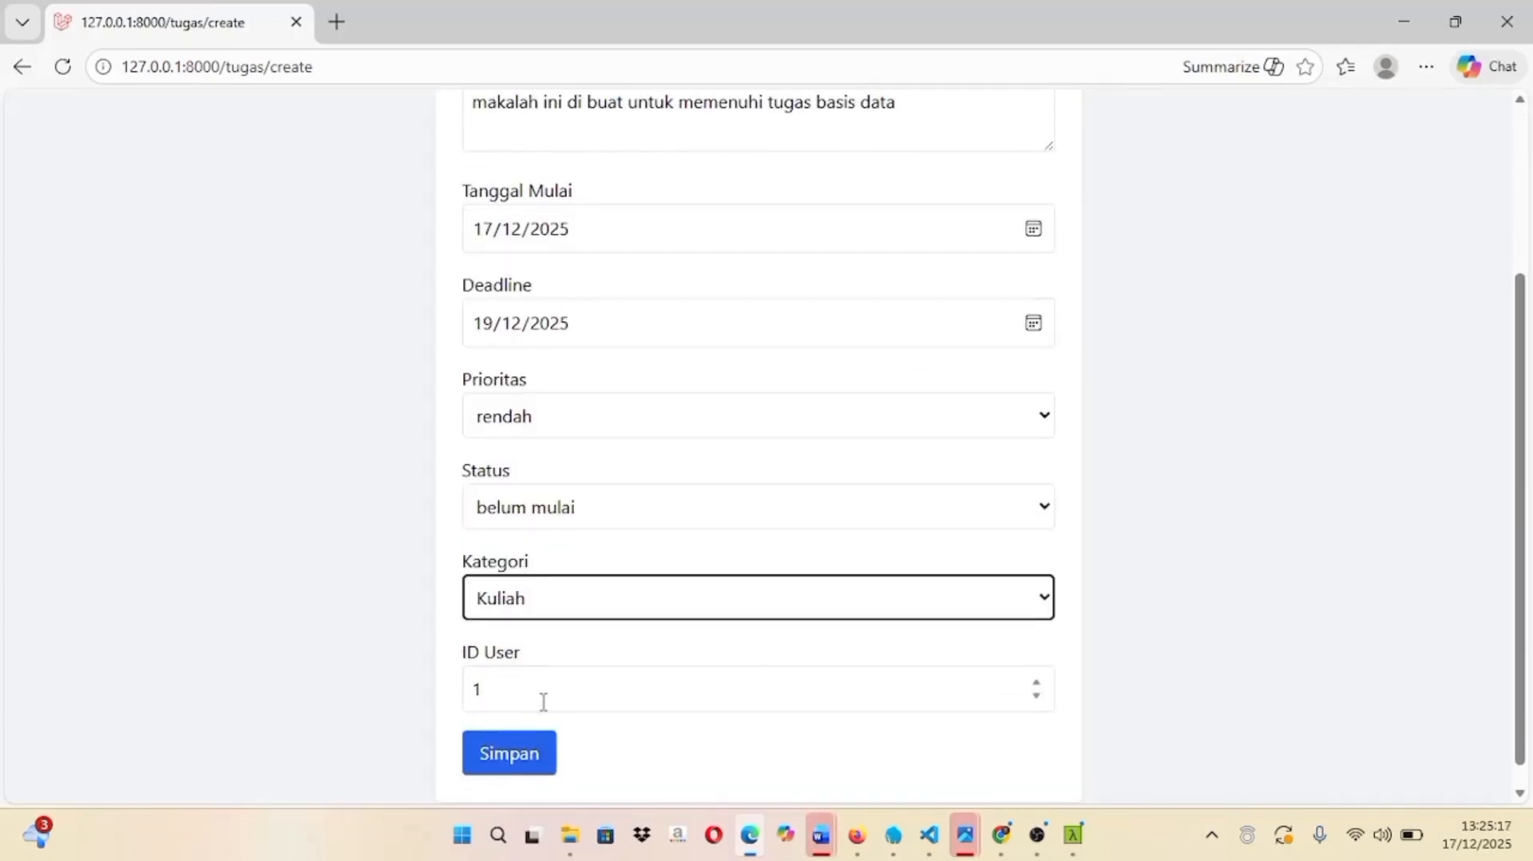
- Set the new task's user ID to 1 and save the task
click(579, 688)
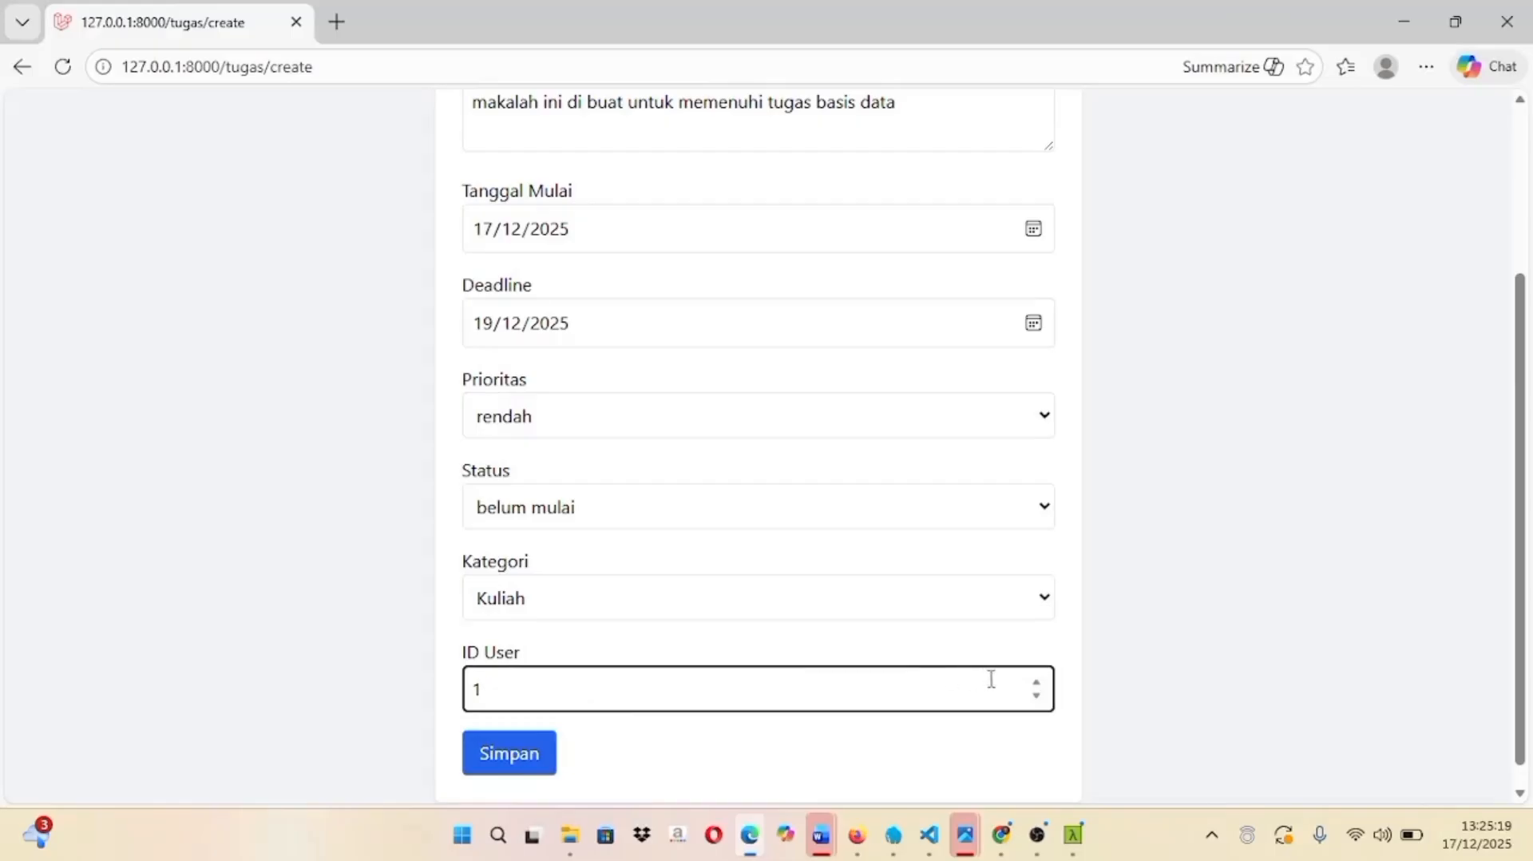
click(1036, 696)
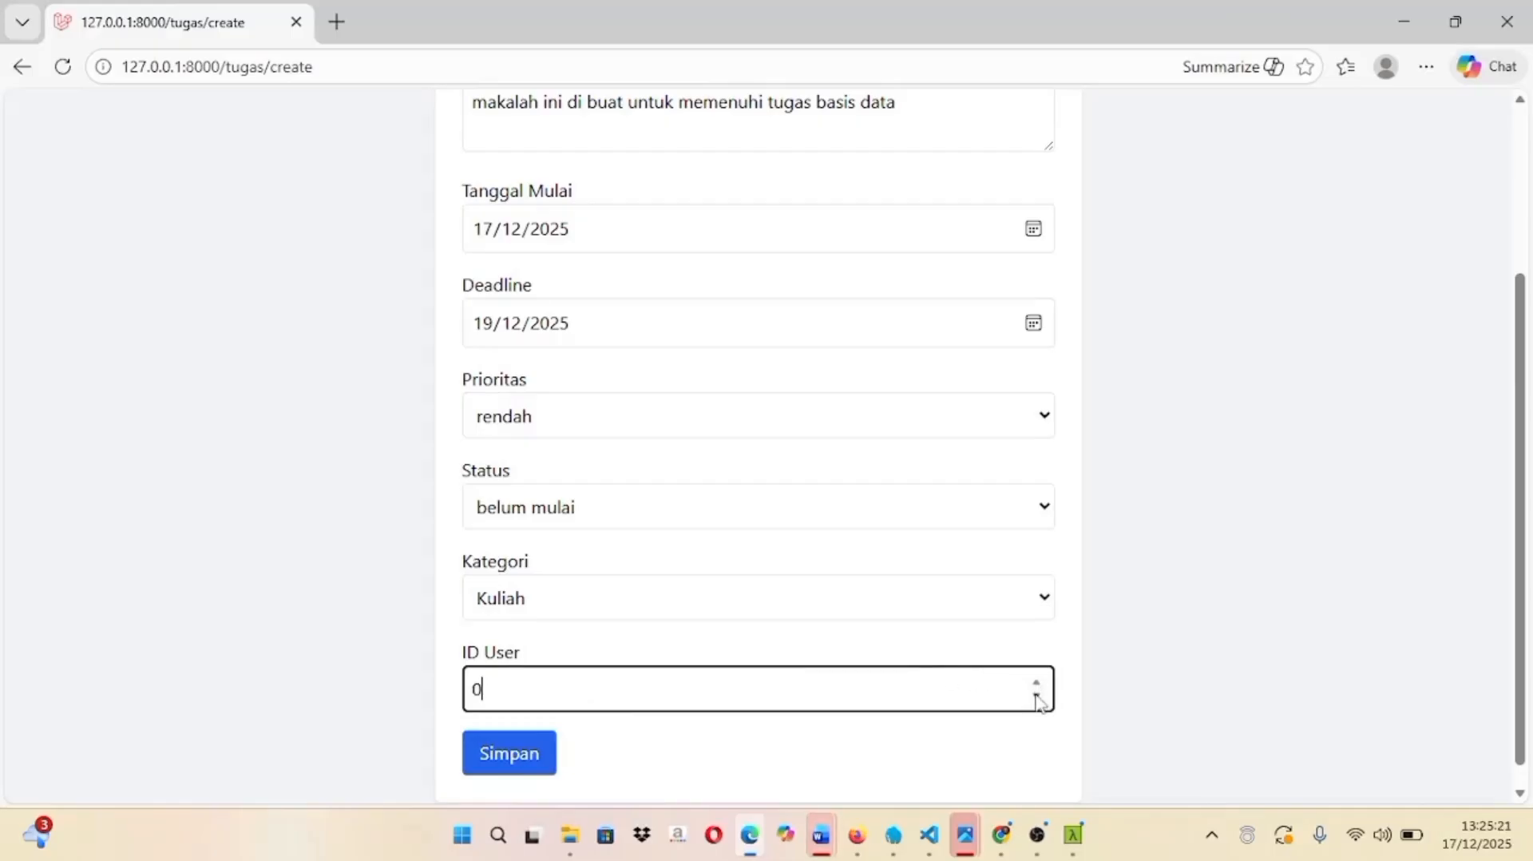
click(1037, 684)
click(540, 761)
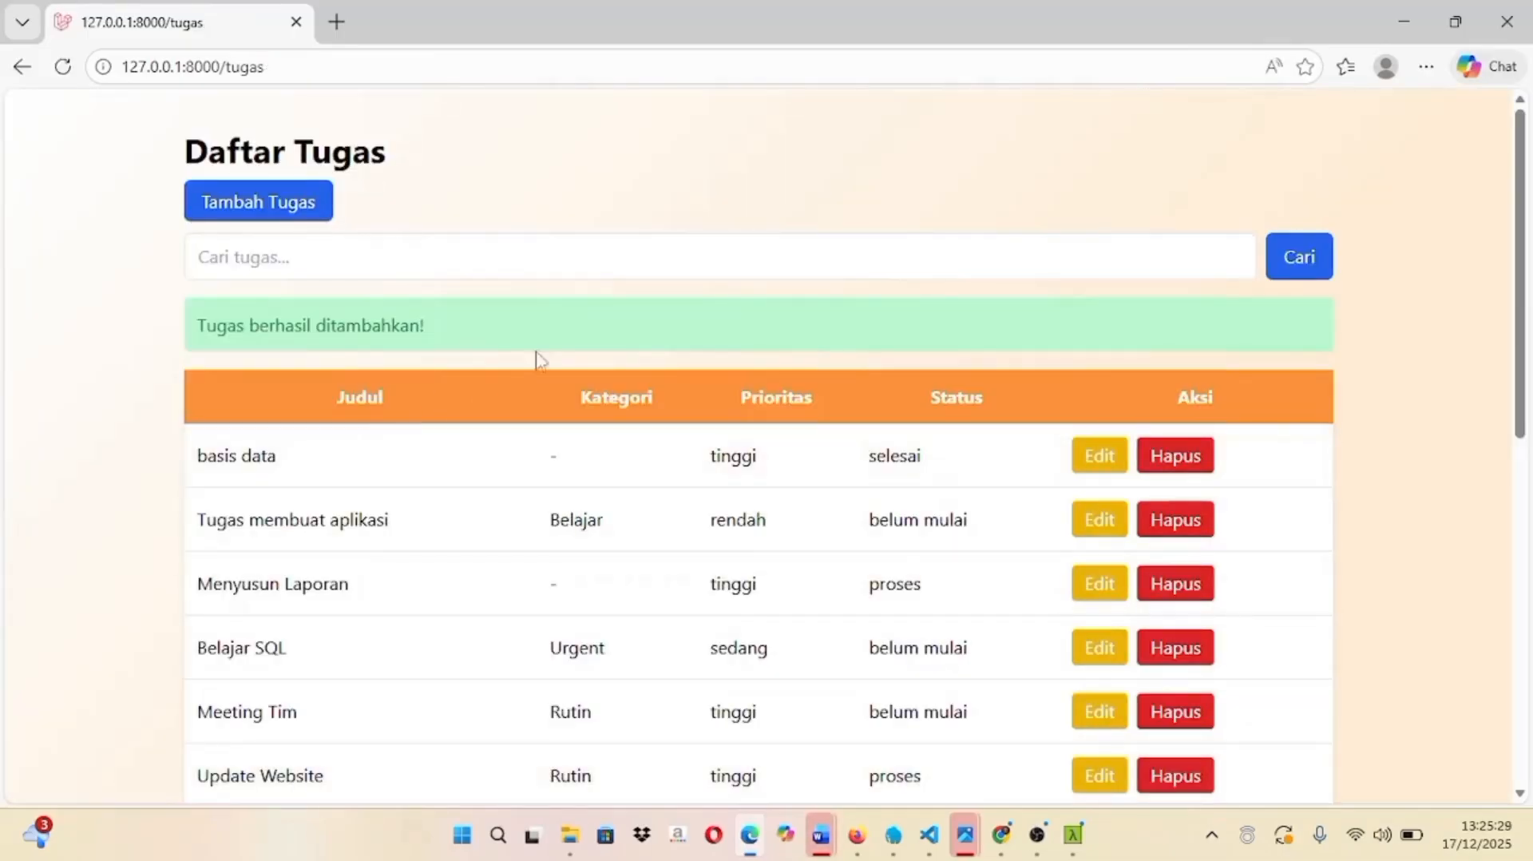
- Check the confirmation message and look through the task list for the newly added task
double_click(209, 326)
drag(209, 326, 461, 323)
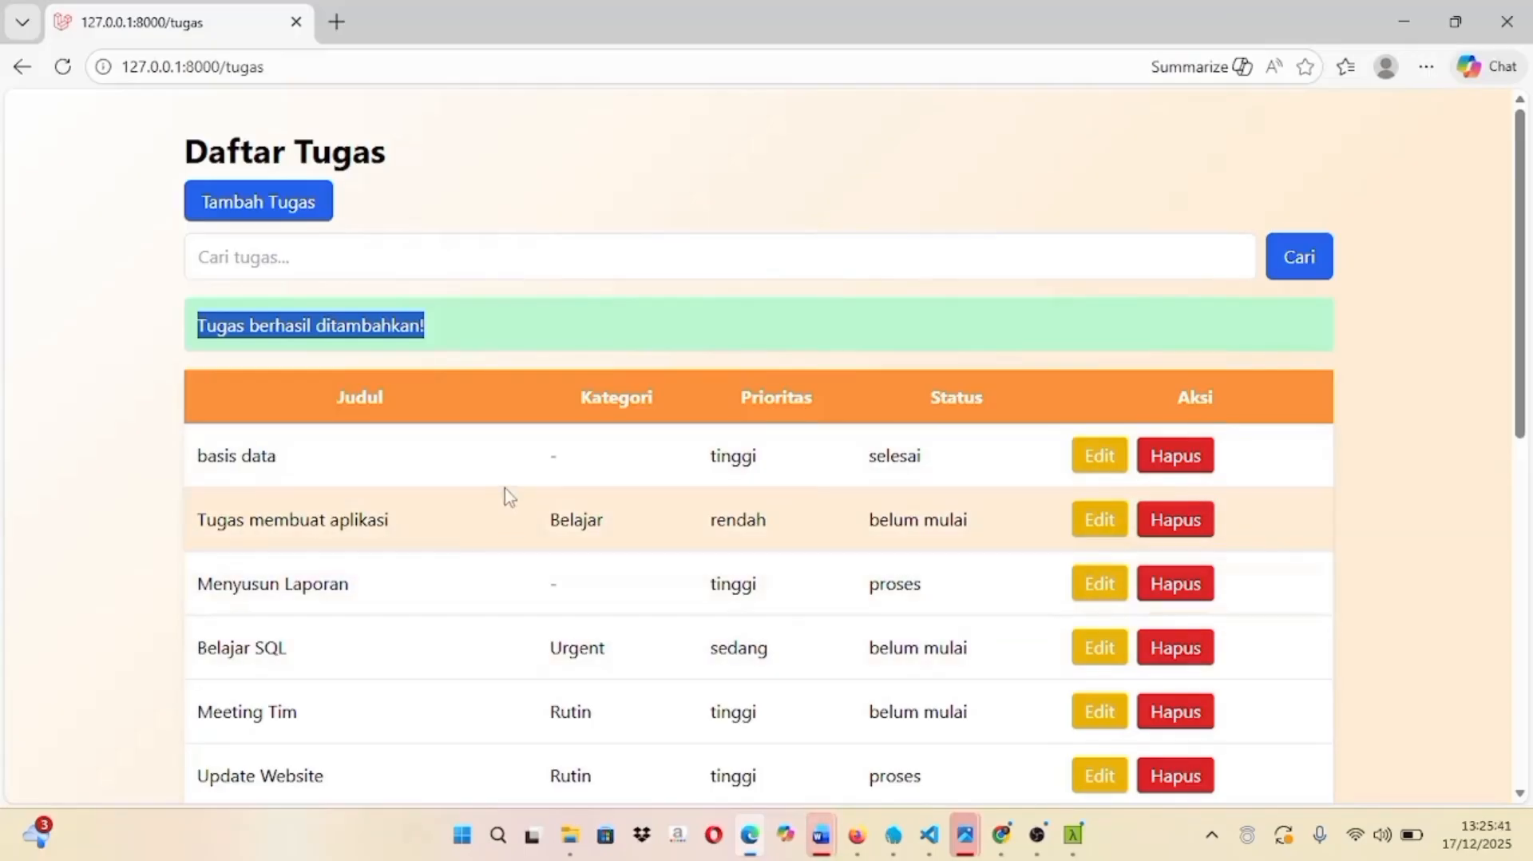
scroll(517, 482, down, 6)
scroll(516, 483, down, 3)
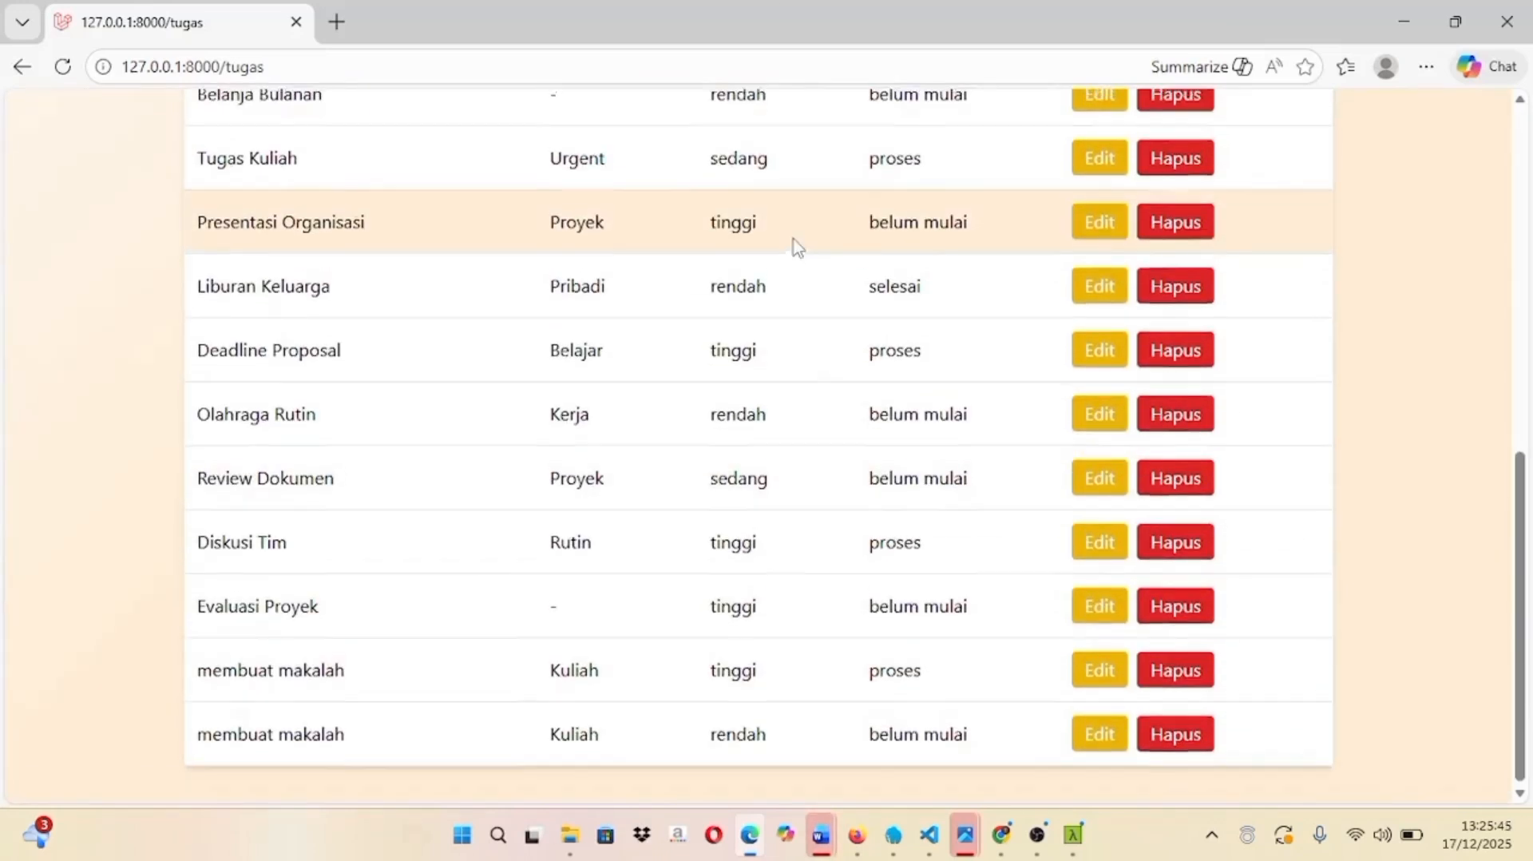
- Search the task list for "membuat makalah"
scroll(795, 246, up, 10)
click(532, 263)
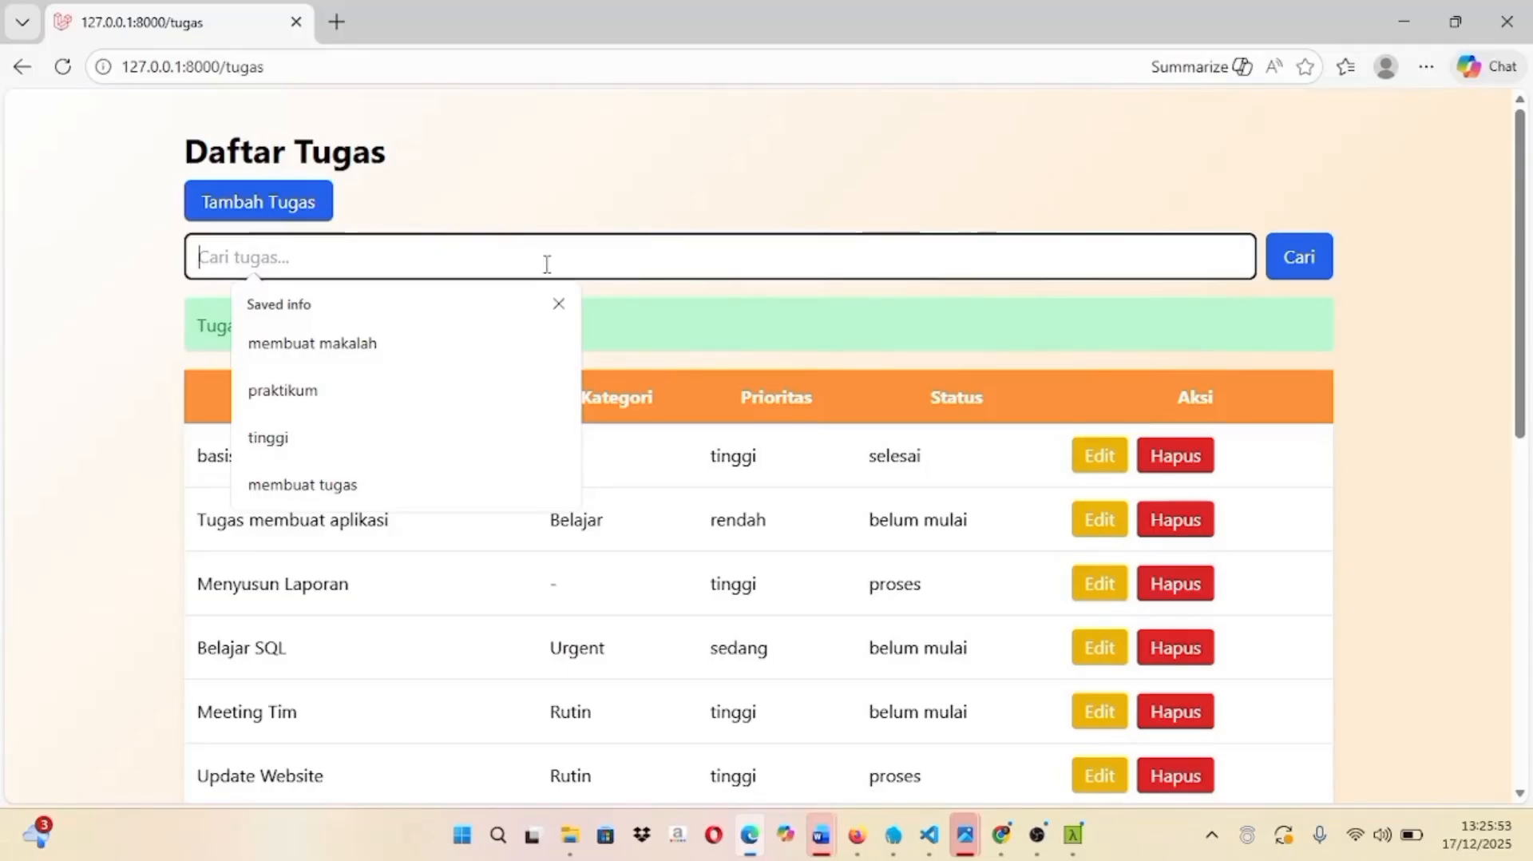
text(membuat )
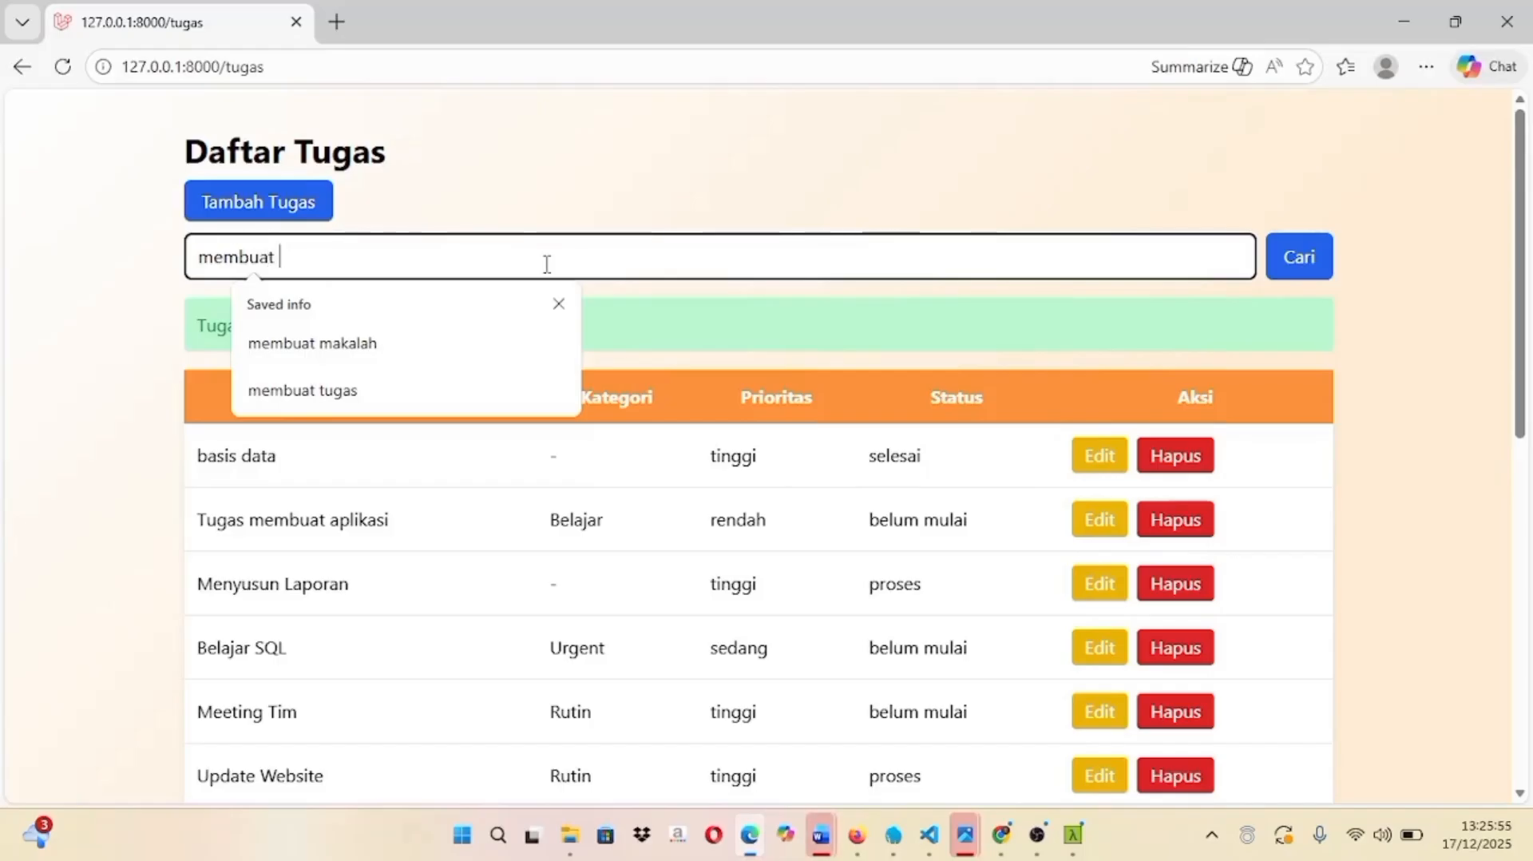
text(makallah)
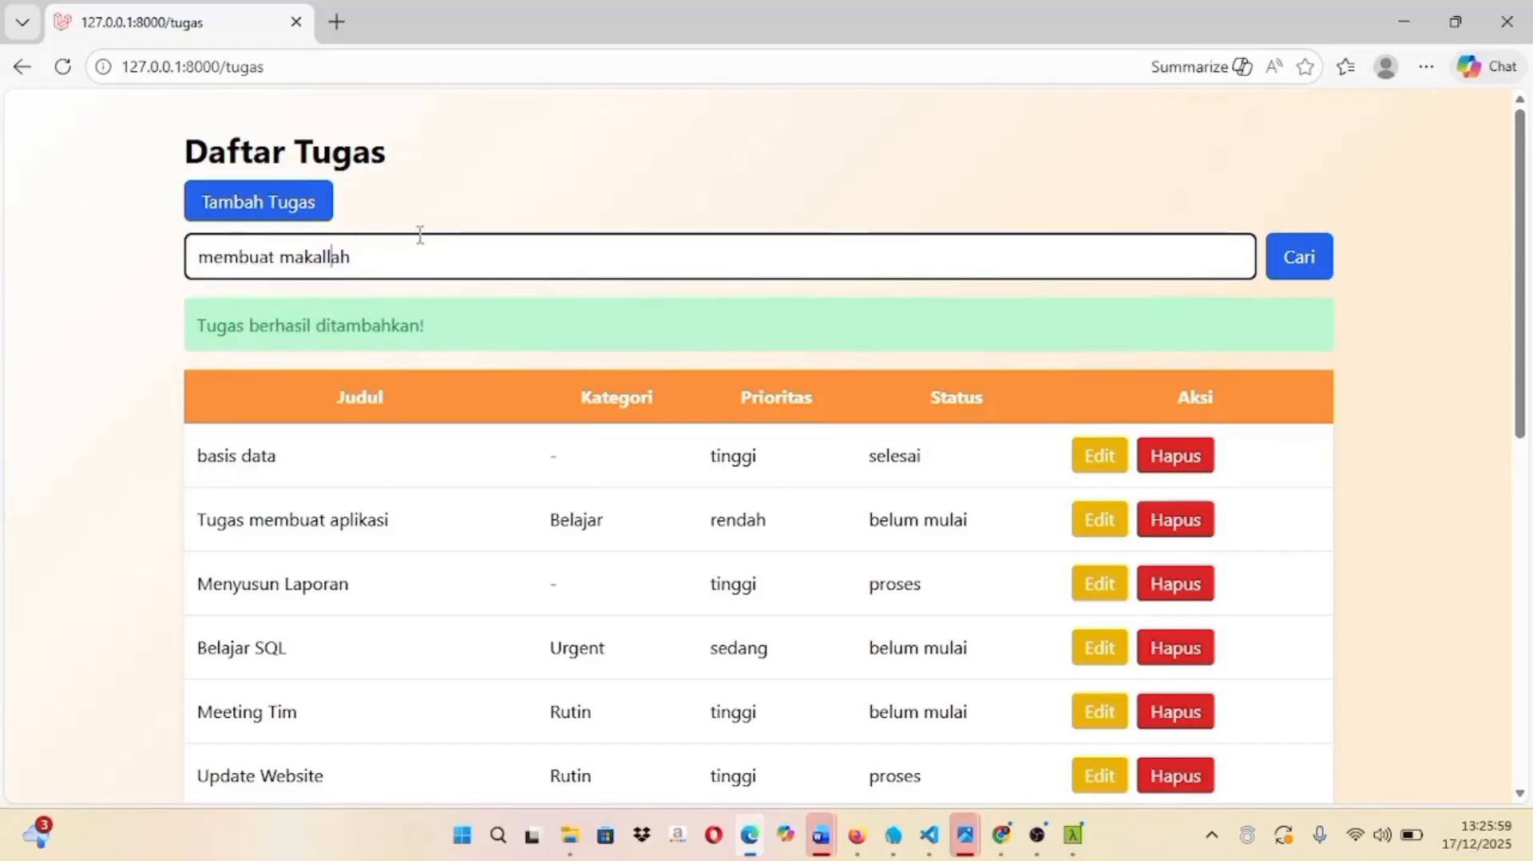
key(Left)
key(Left)
key(BackSpace)
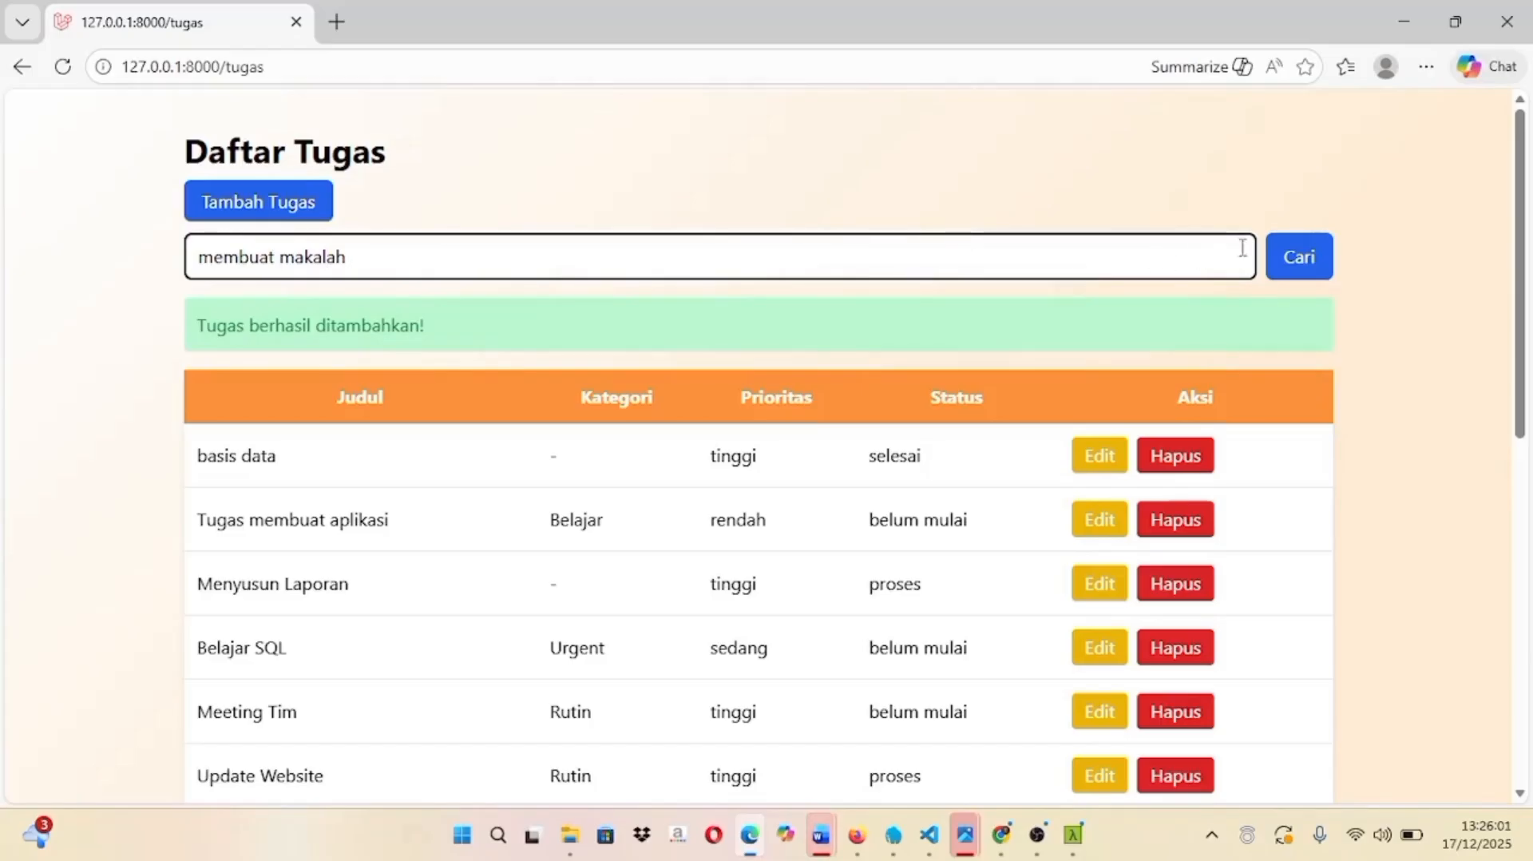
click(1295, 266)
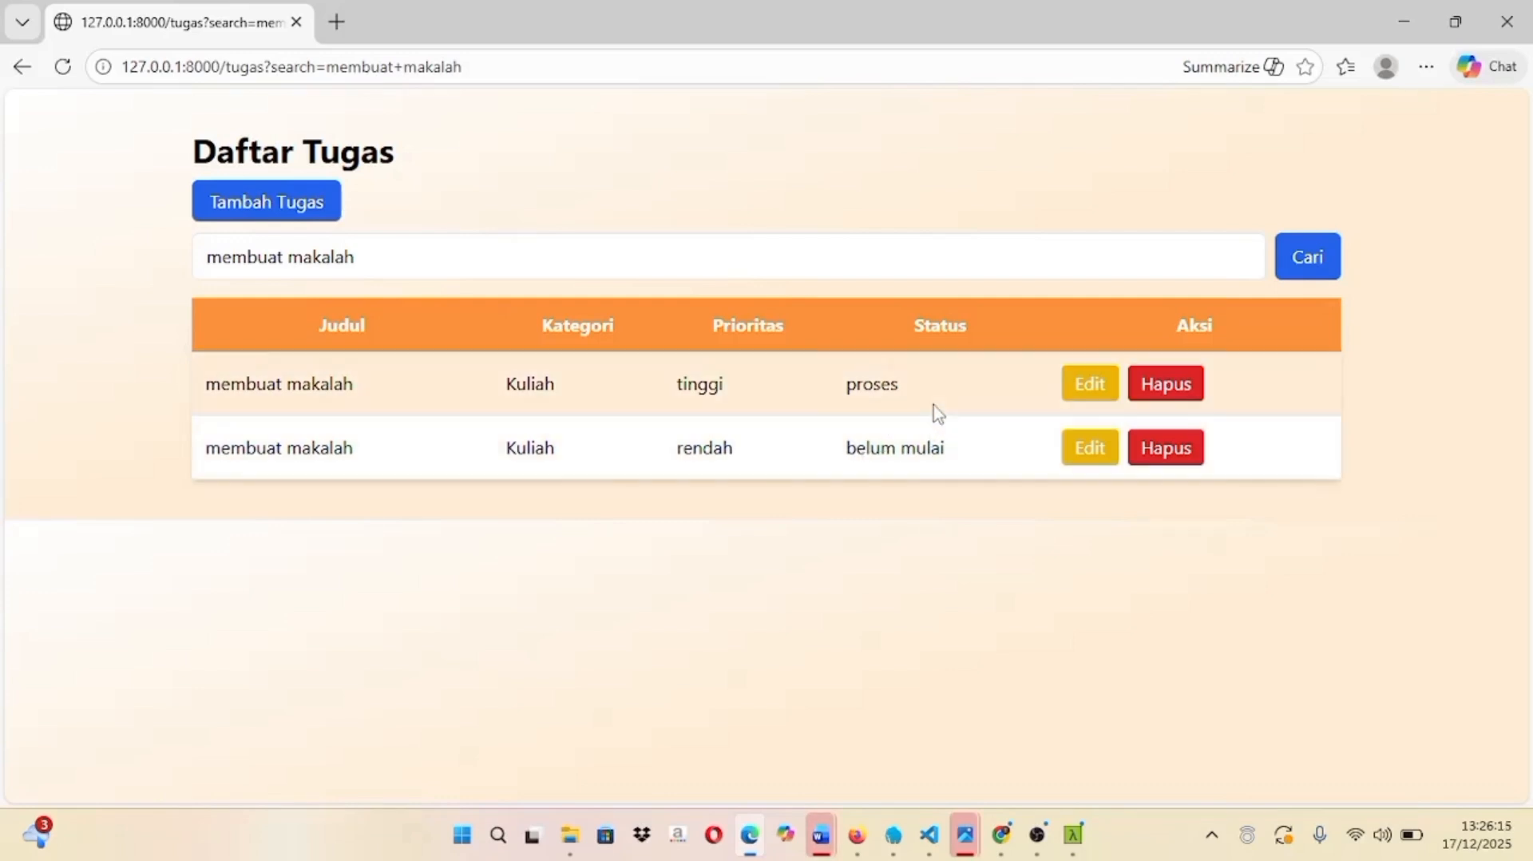
- Return from the search results to the full task list and look through its entries
click(62, 66)
click(23, 76)
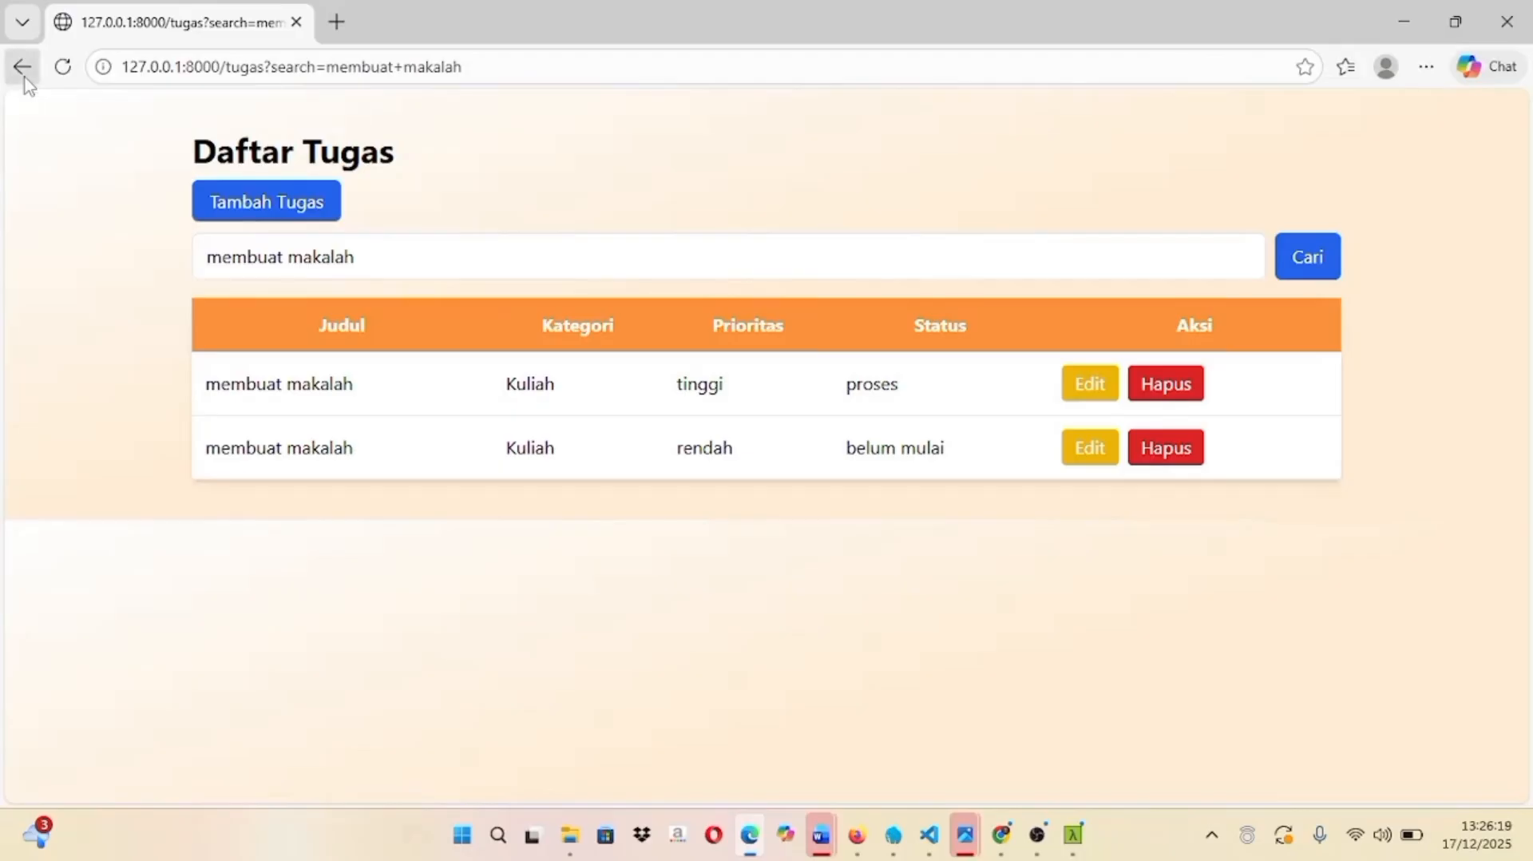
scroll(641, 467, down, 1)
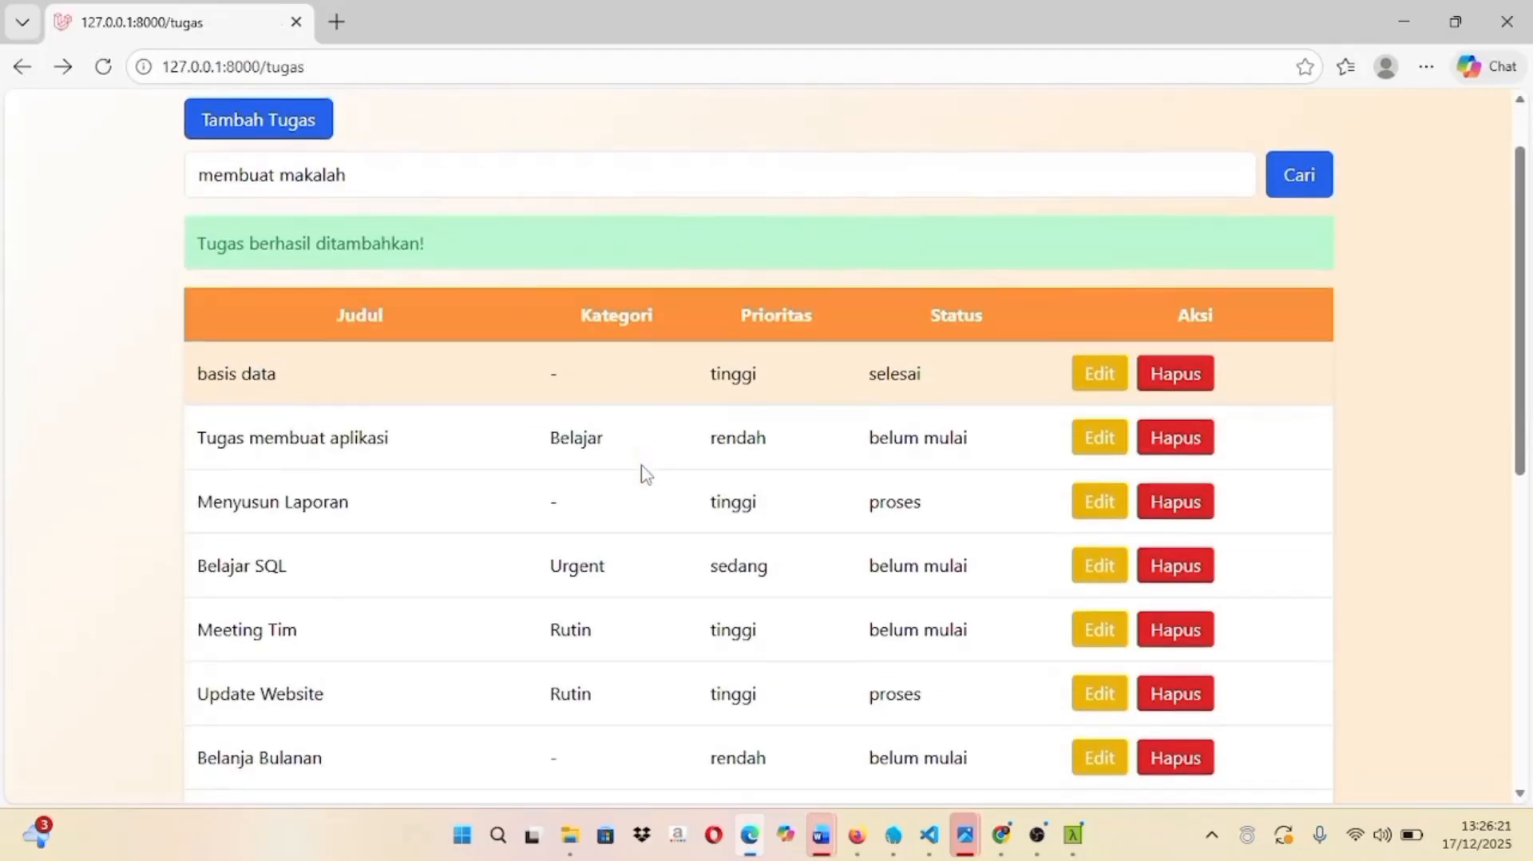
scroll(641, 467, up, 1)
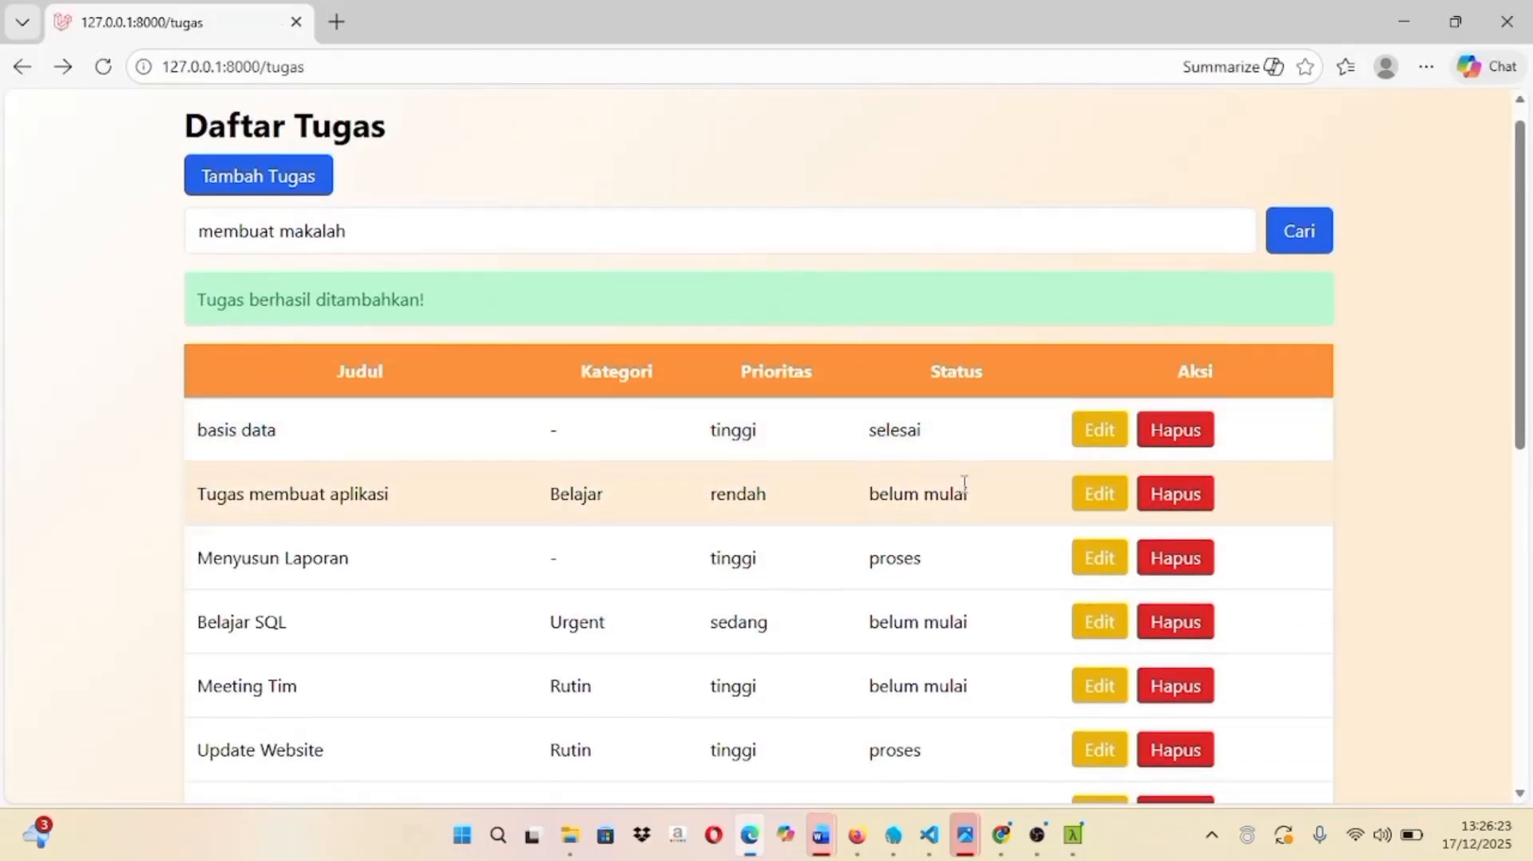
scroll(966, 485, down, 7)
scroll(966, 487, up, 6)
scroll(966, 491, up, 1)
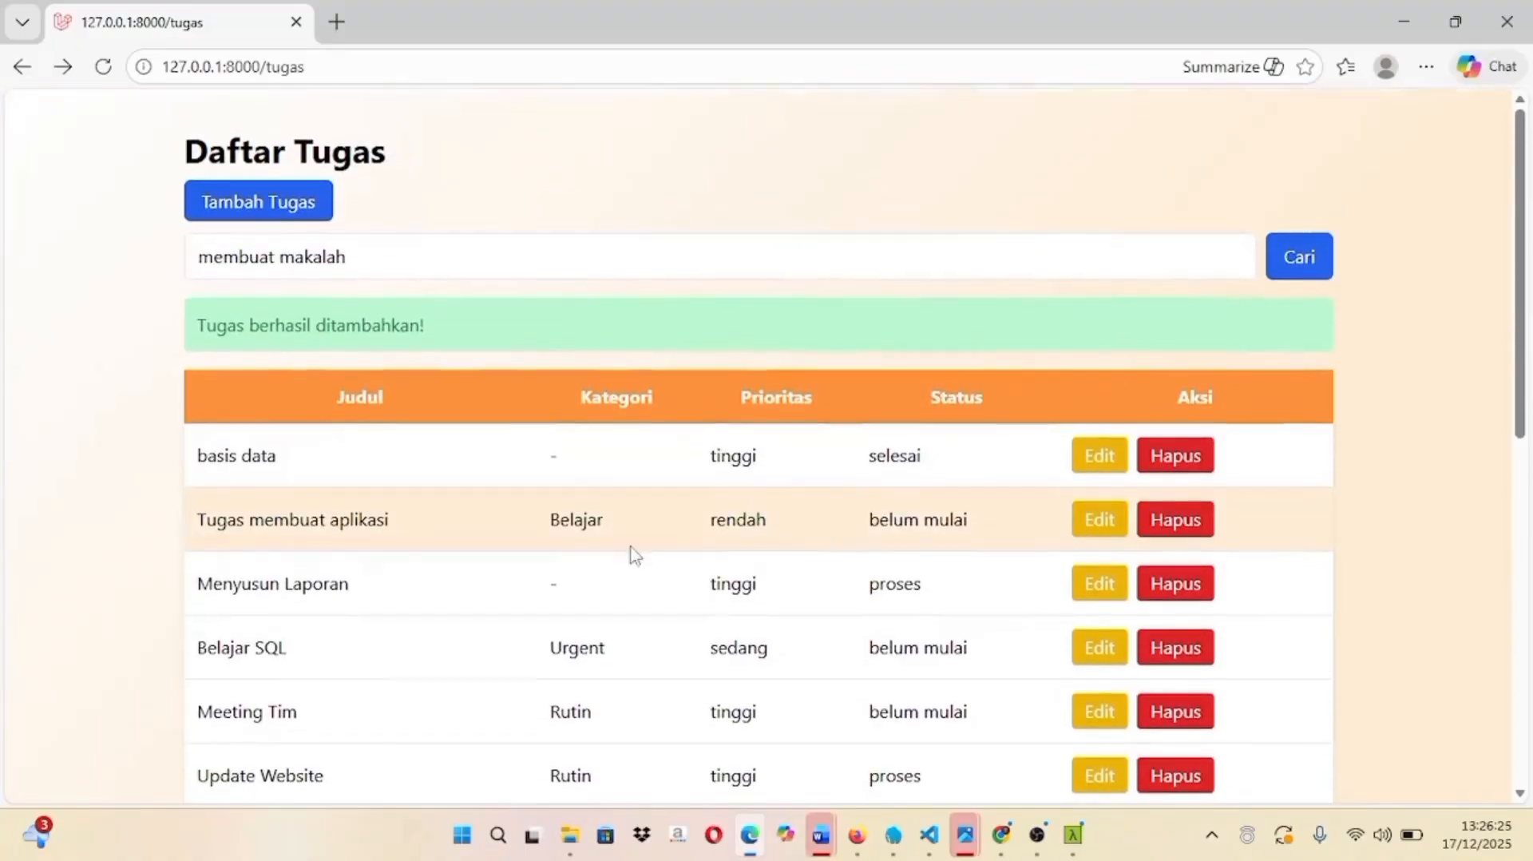
- Open the "basis data" task for editing and change its category to Kuliah
click(1101, 457)
scroll(747, 376, down, 3)
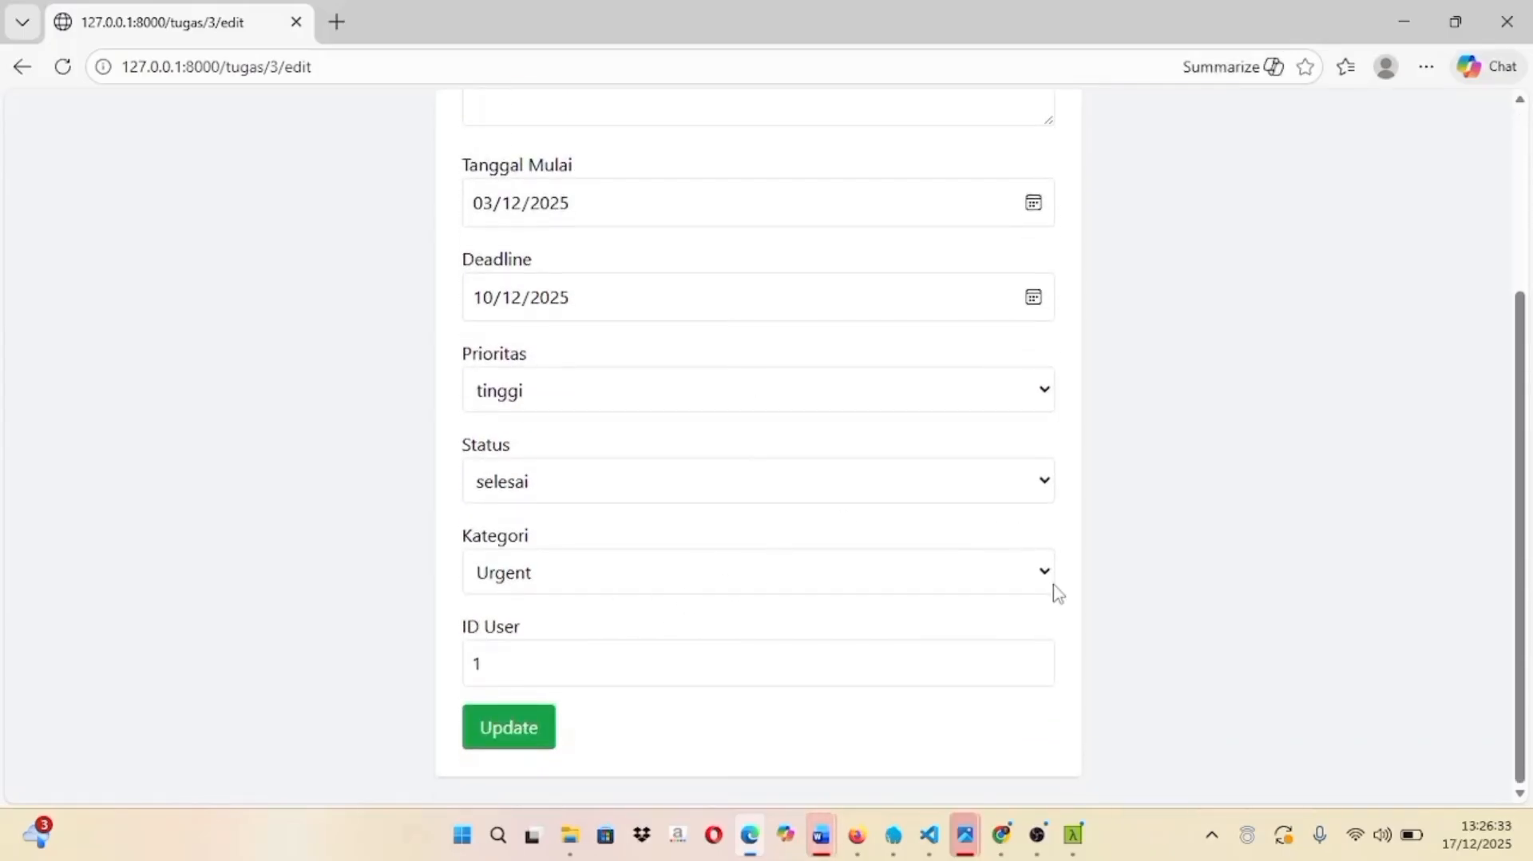
click(1045, 579)
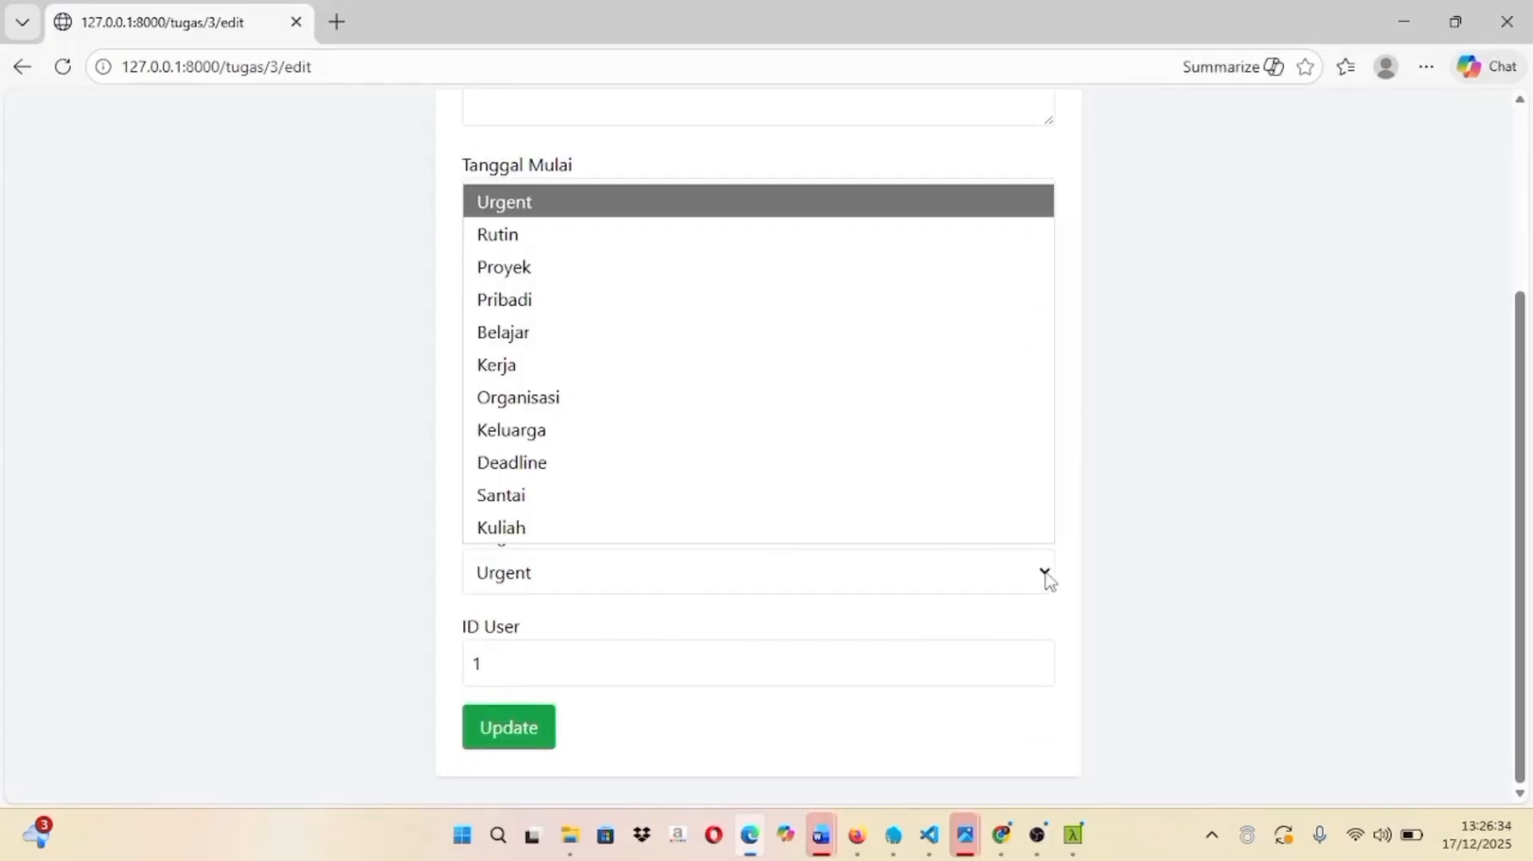
click(670, 531)
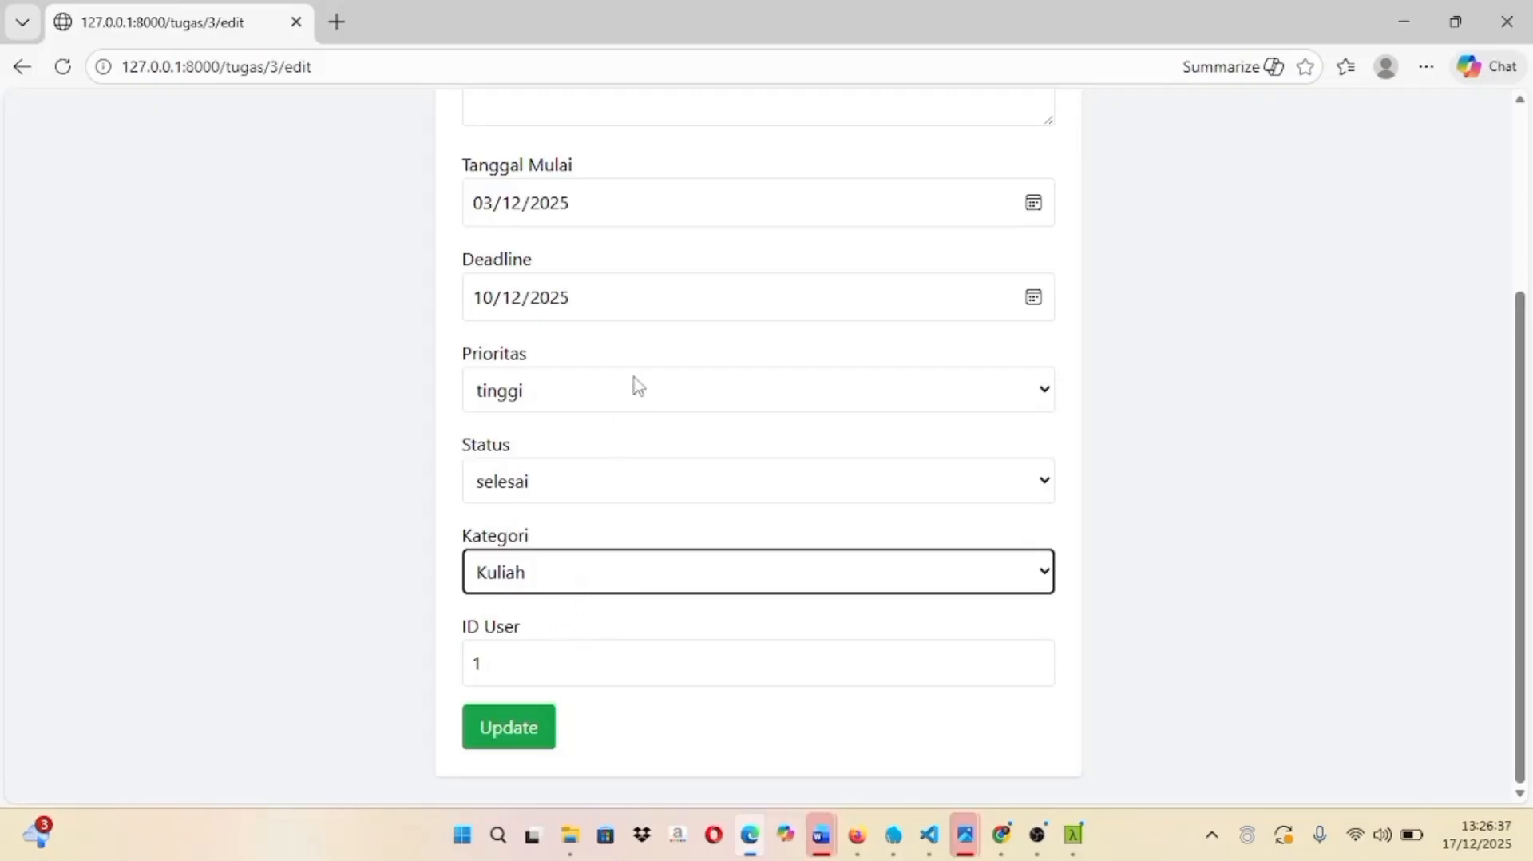
- Save the edited "basis data" task and check its category in the task list
scroll(639, 383, up, 1)
scroll(640, 380, down, 1)
click(541, 707)
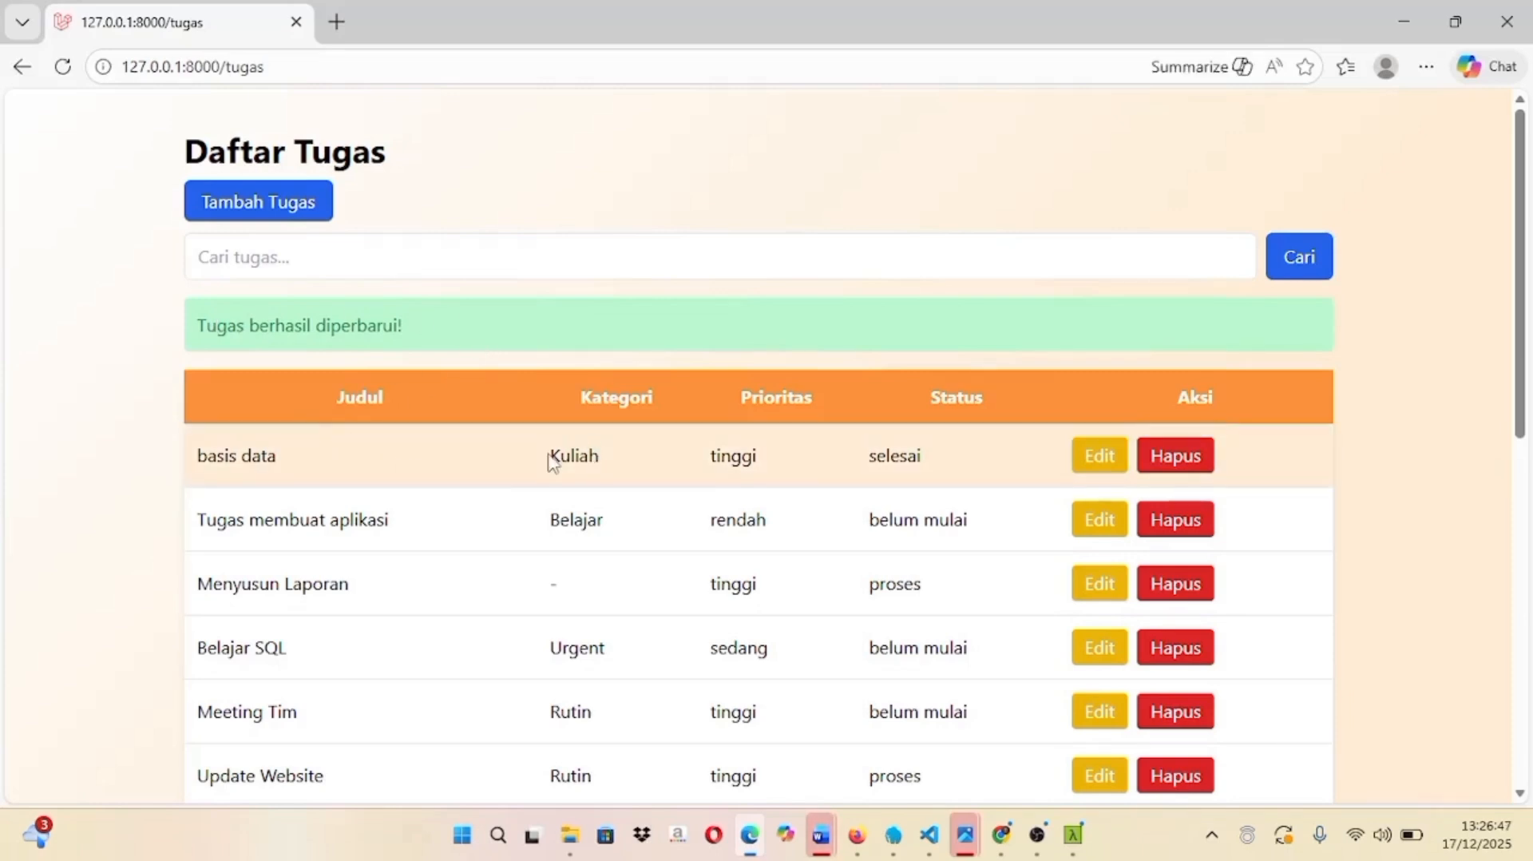
double_click(597, 453)
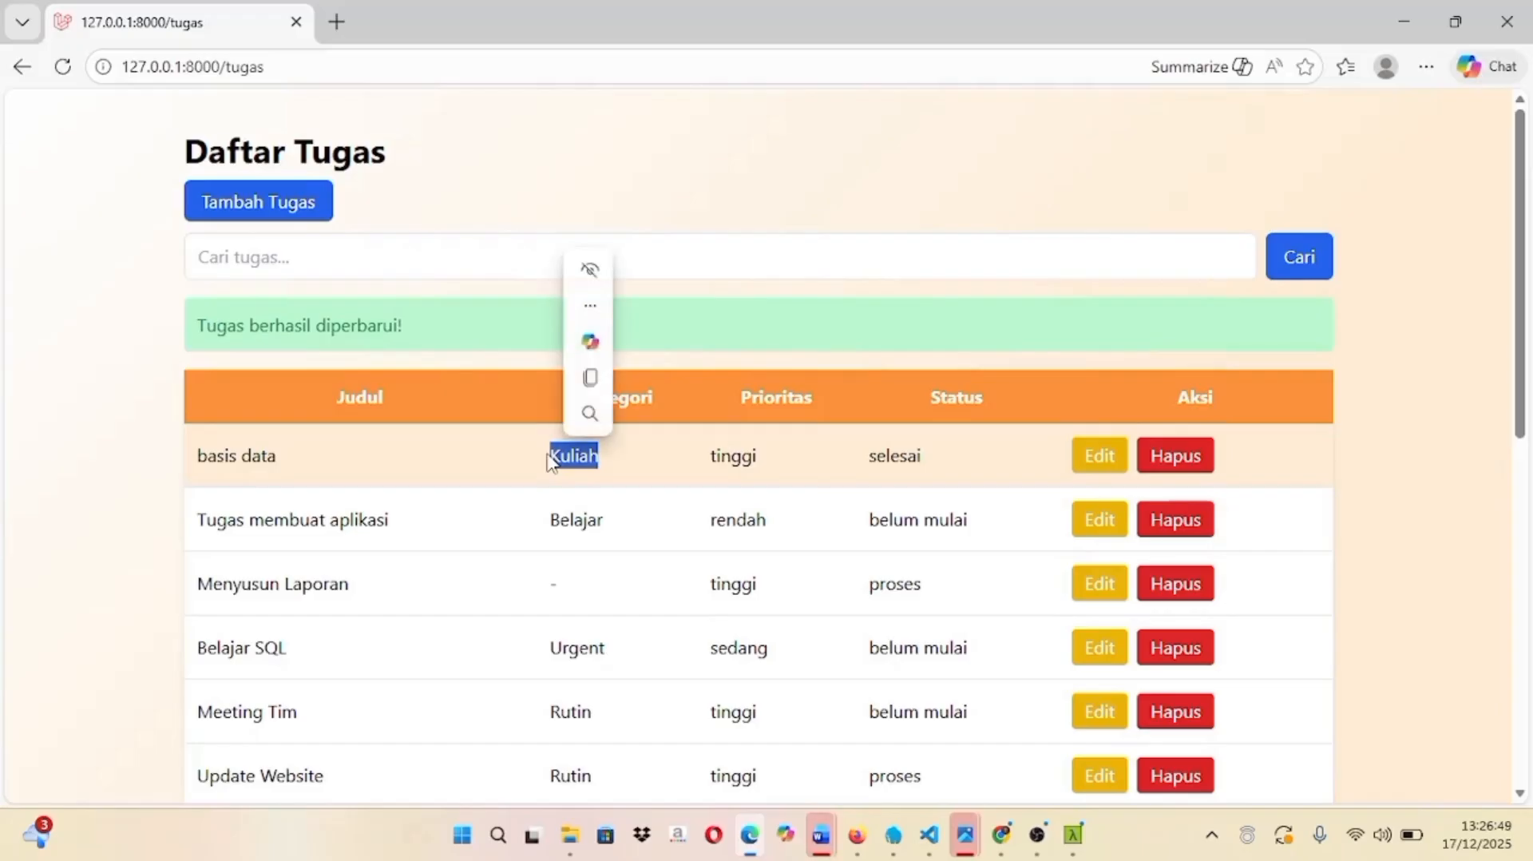
click(612, 477)
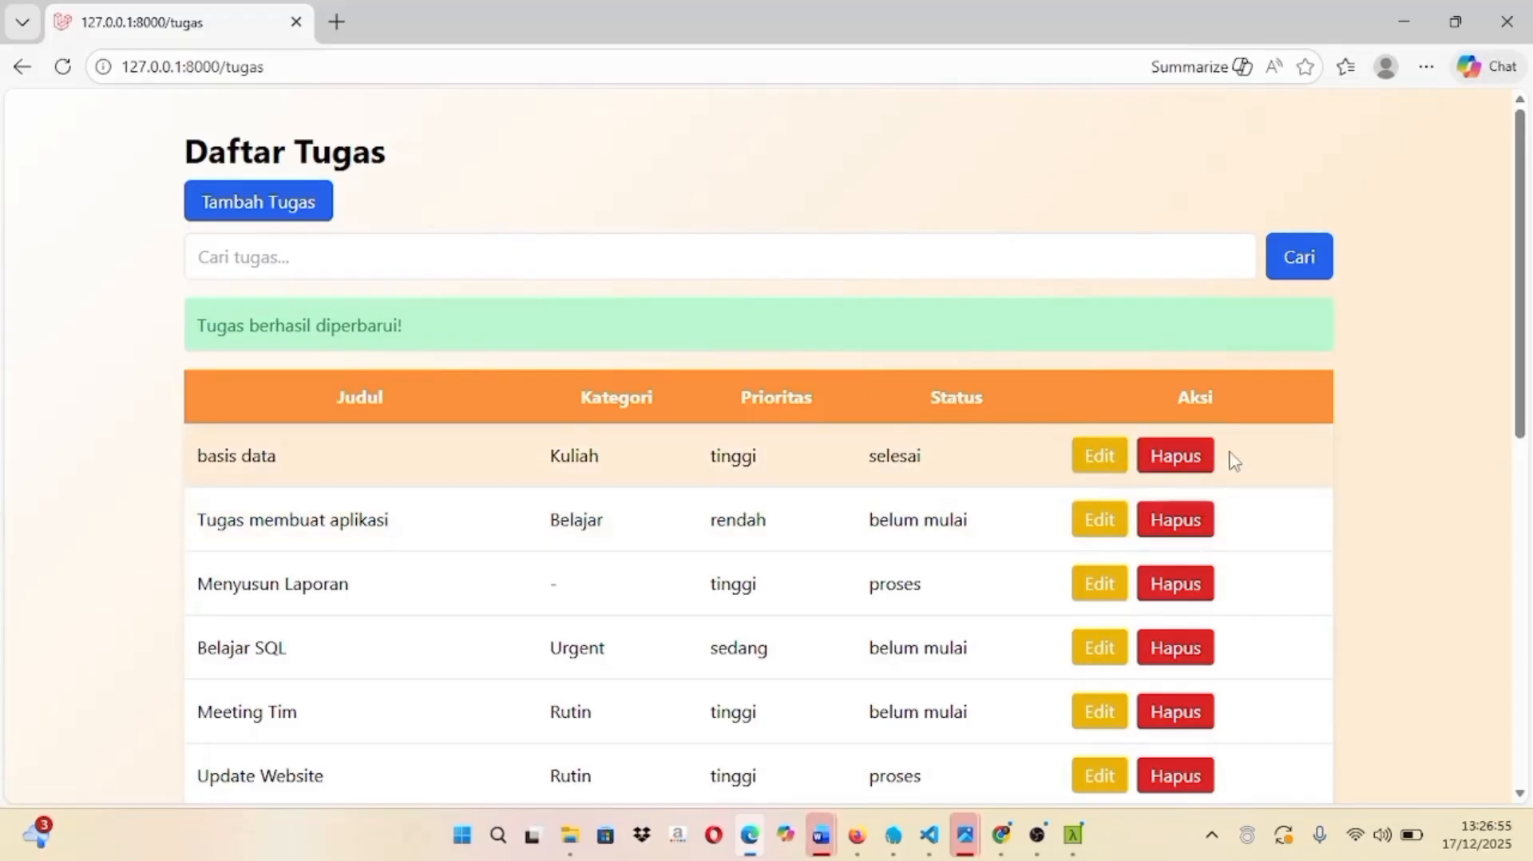
- Delete the "basis data" task, confirming the removal, and return to the dashboard
click(1201, 466)
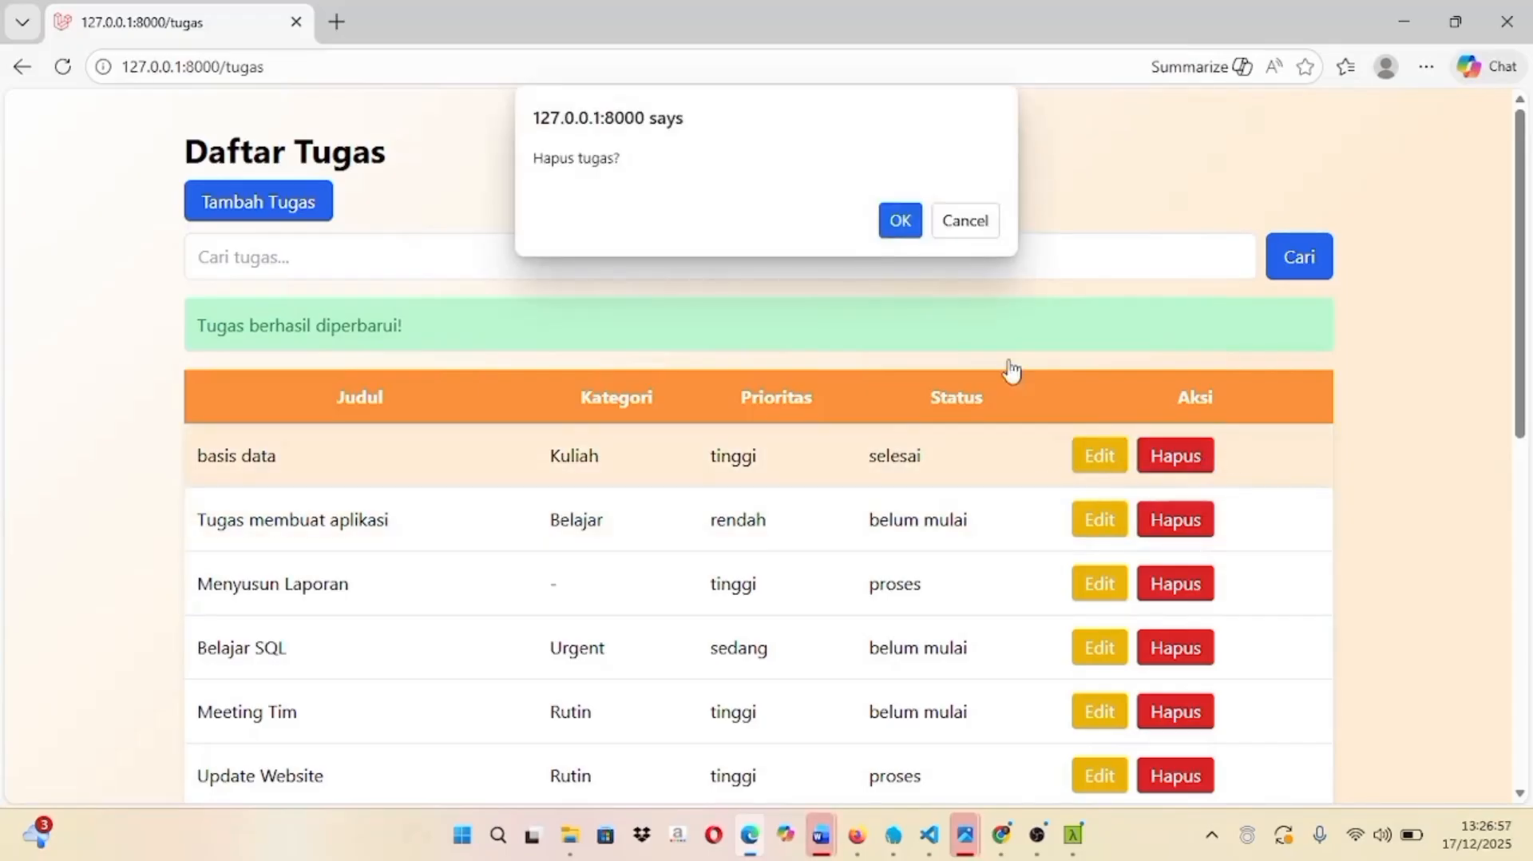
click(900, 221)
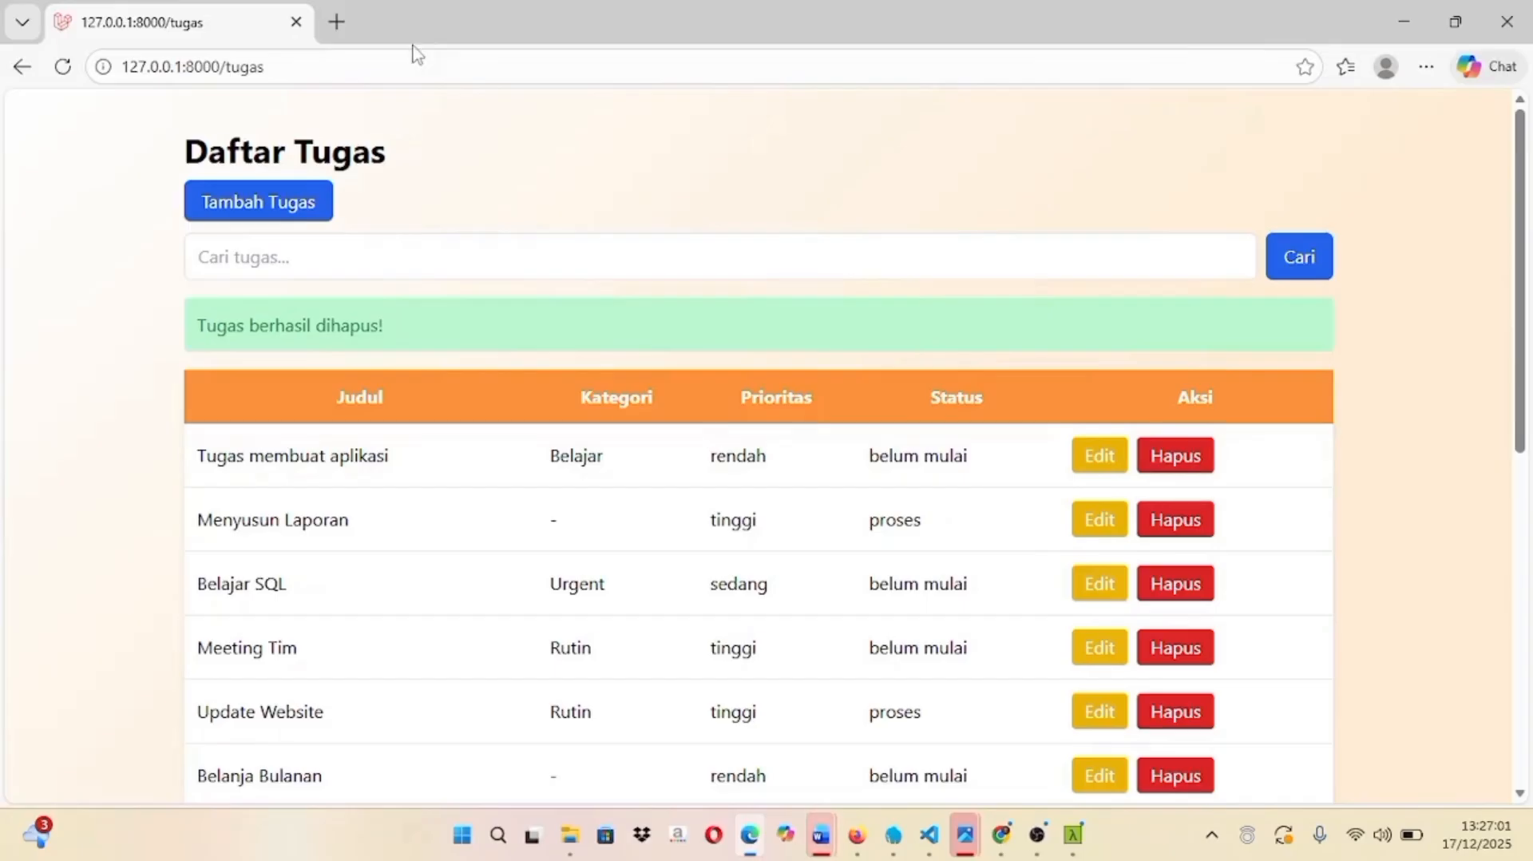
click(12, 75)
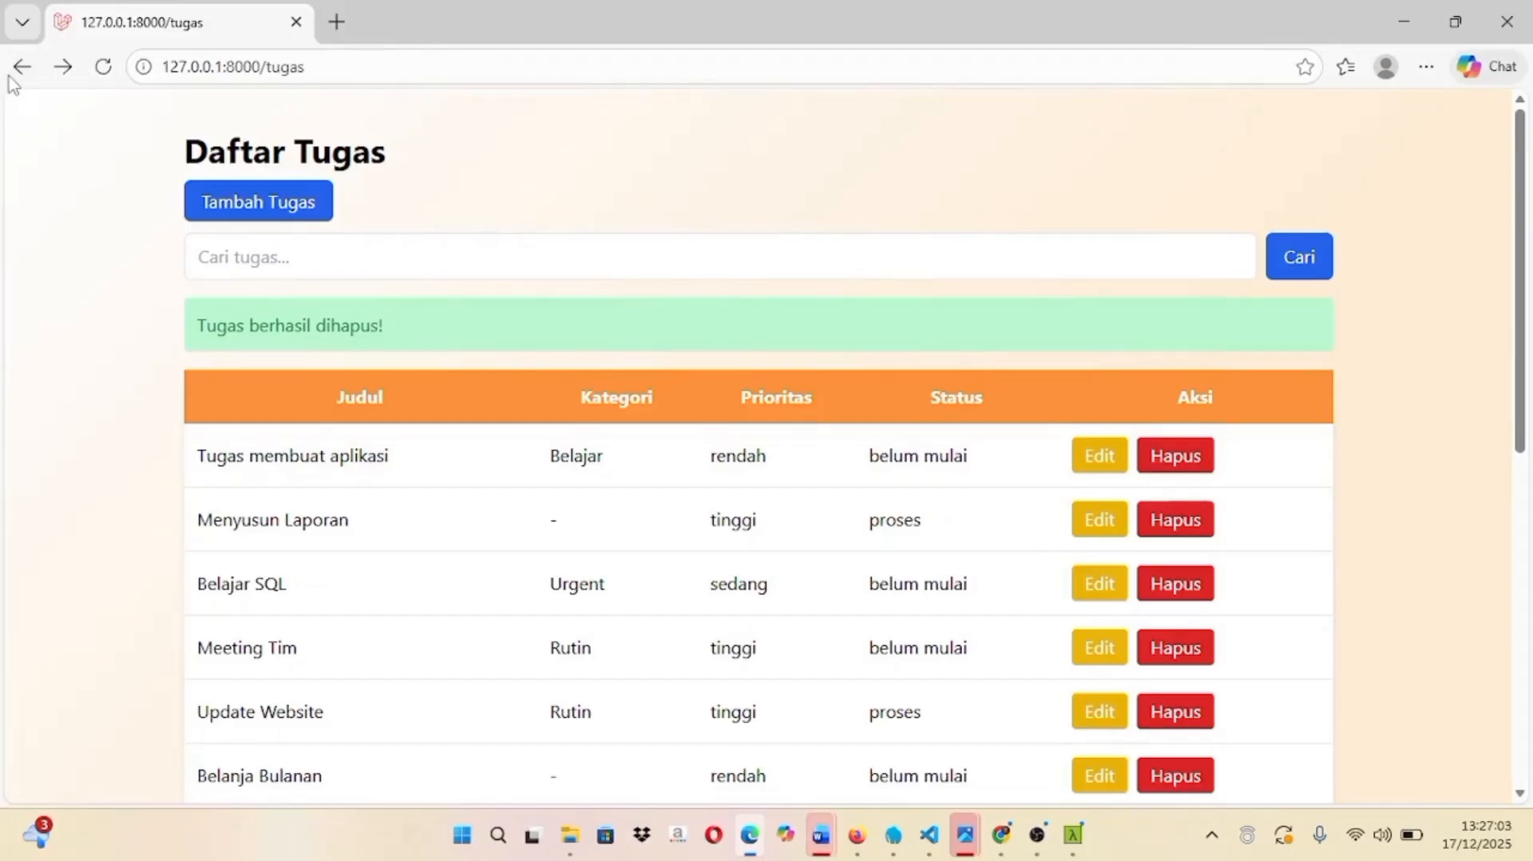
click(23, 69)
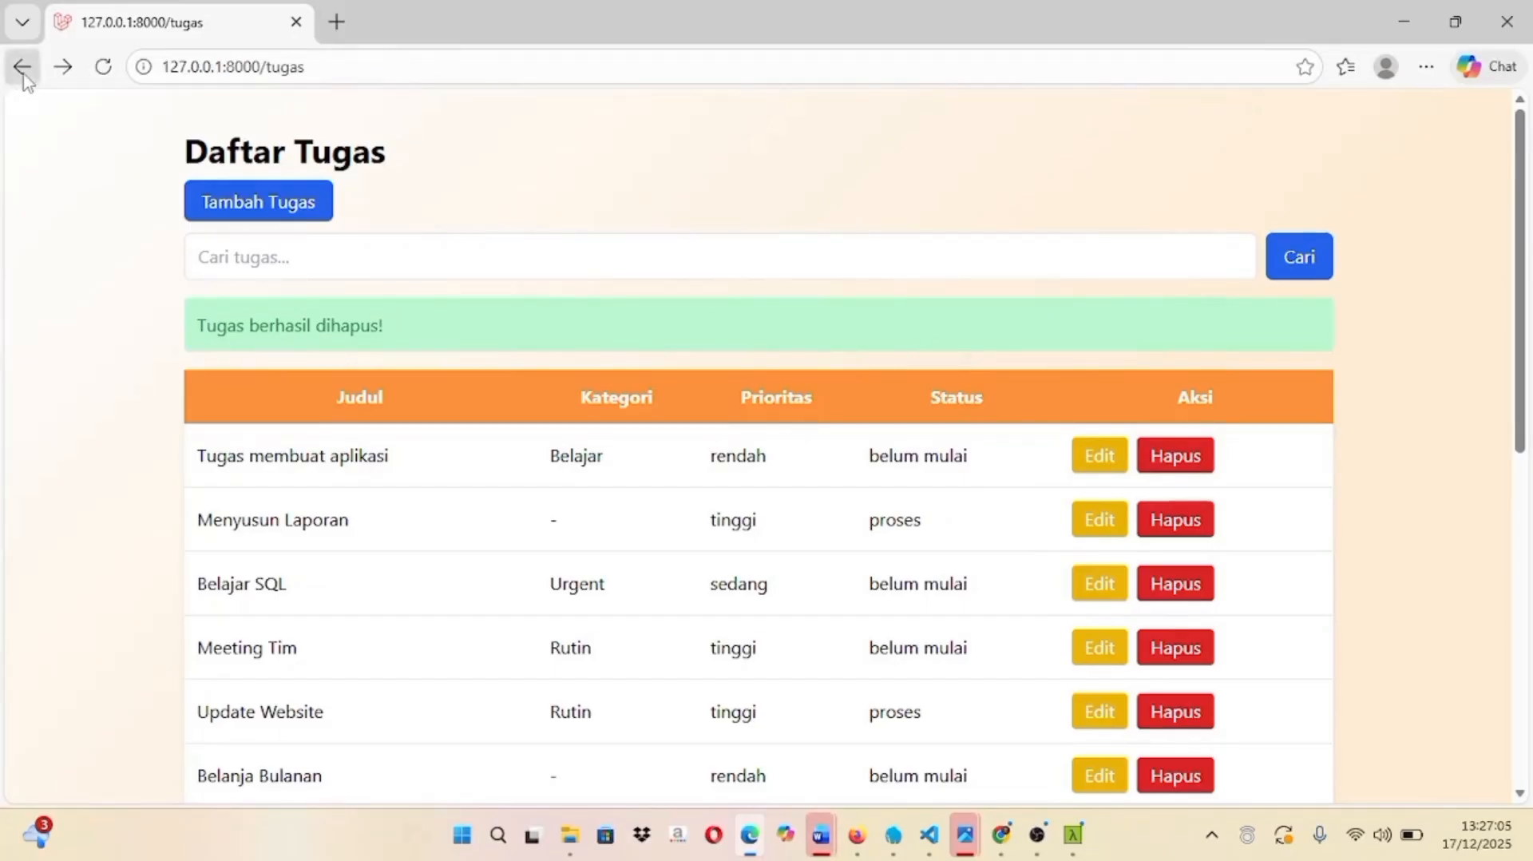
click(24, 71)
click(22, 69)
click(23, 69)
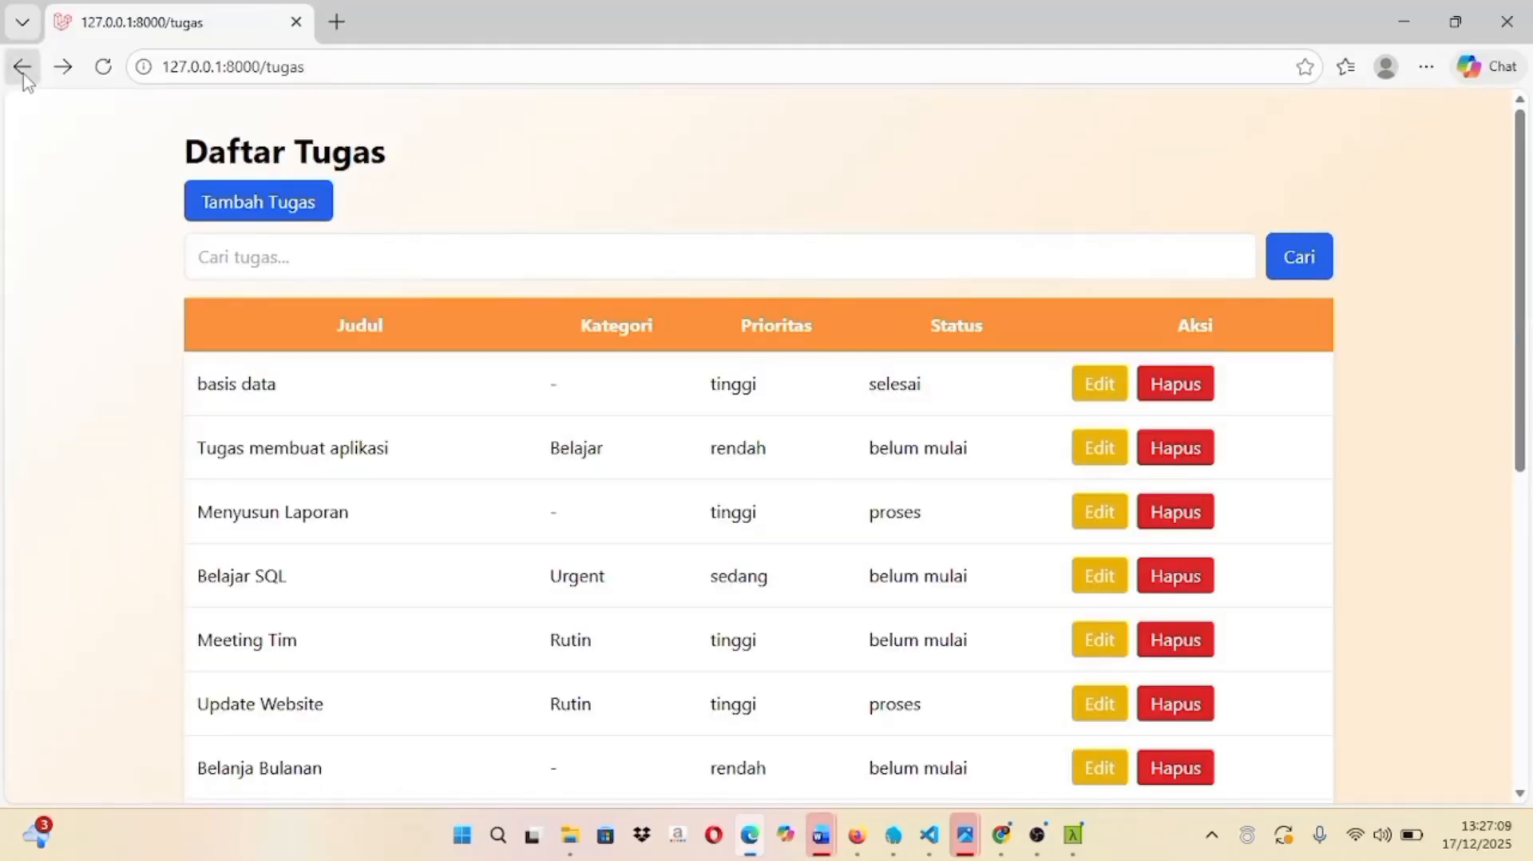
click(21, 68)
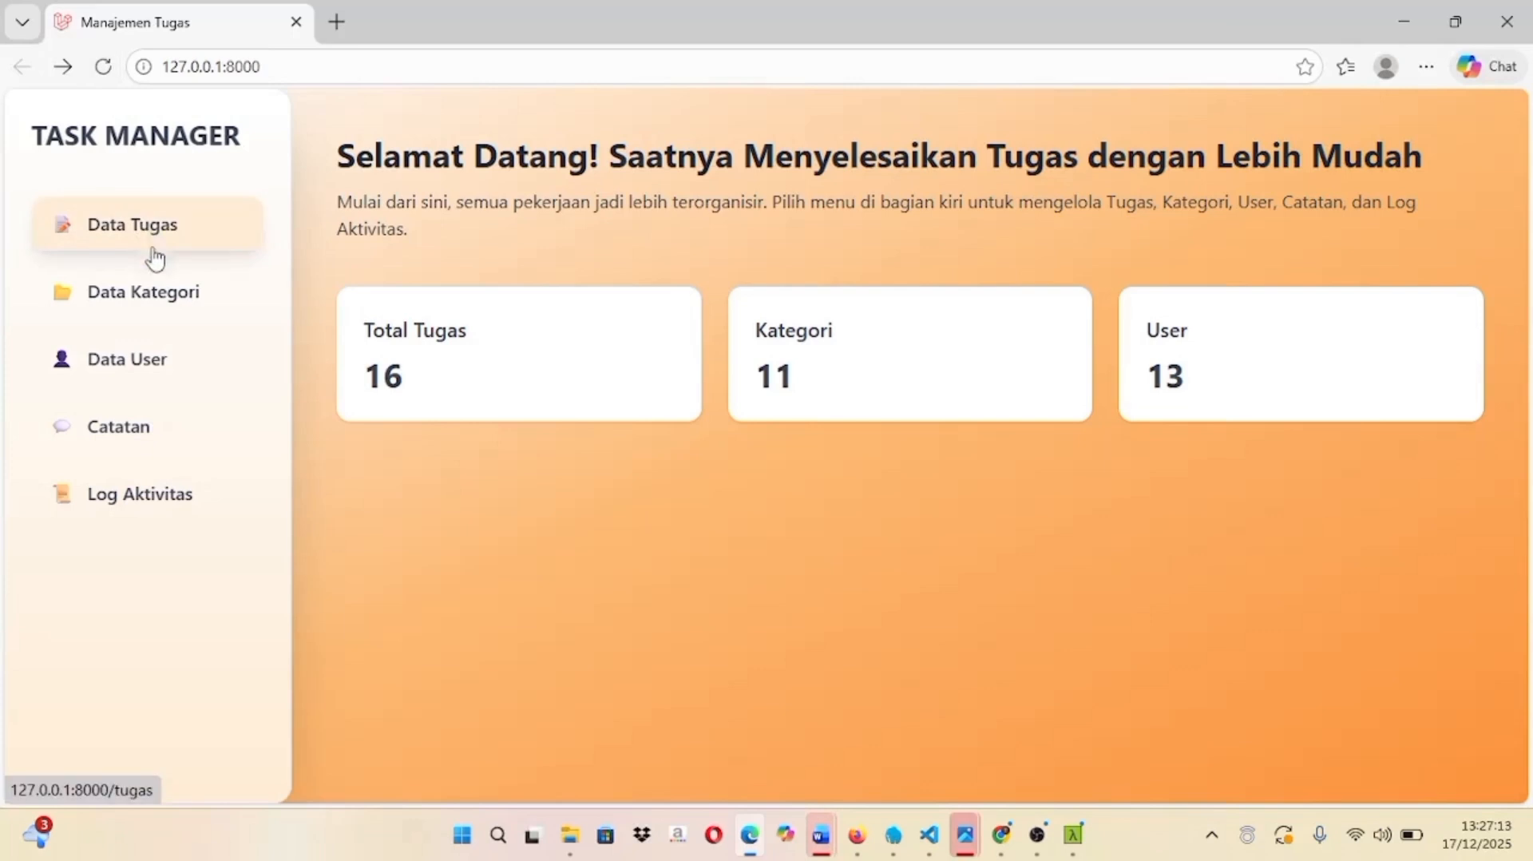
- Open the category data from the dashboard and look through the category list
click(156, 302)
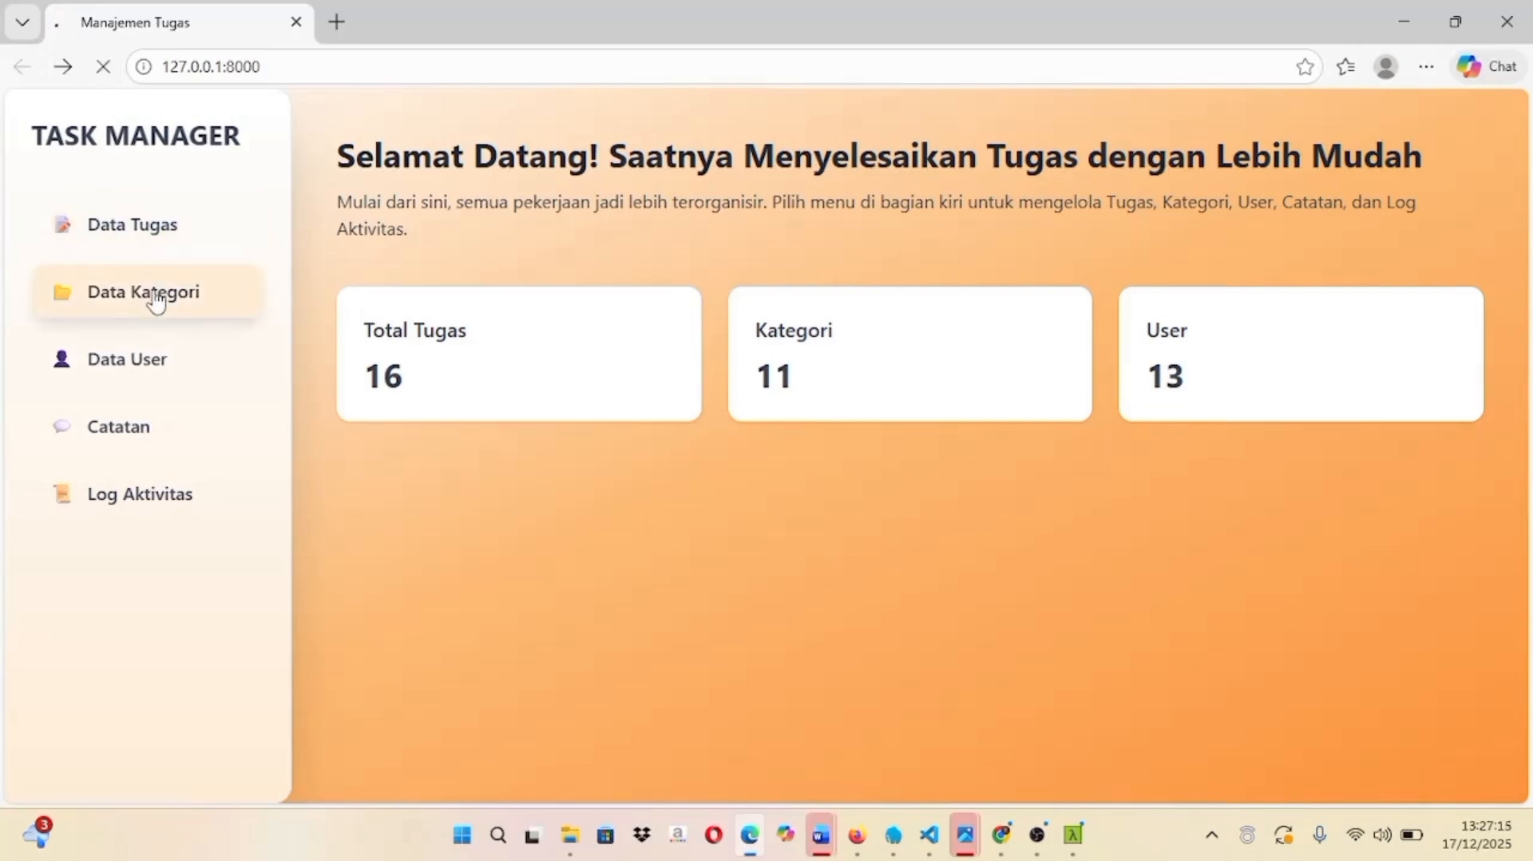
scroll(438, 356, down, 3)
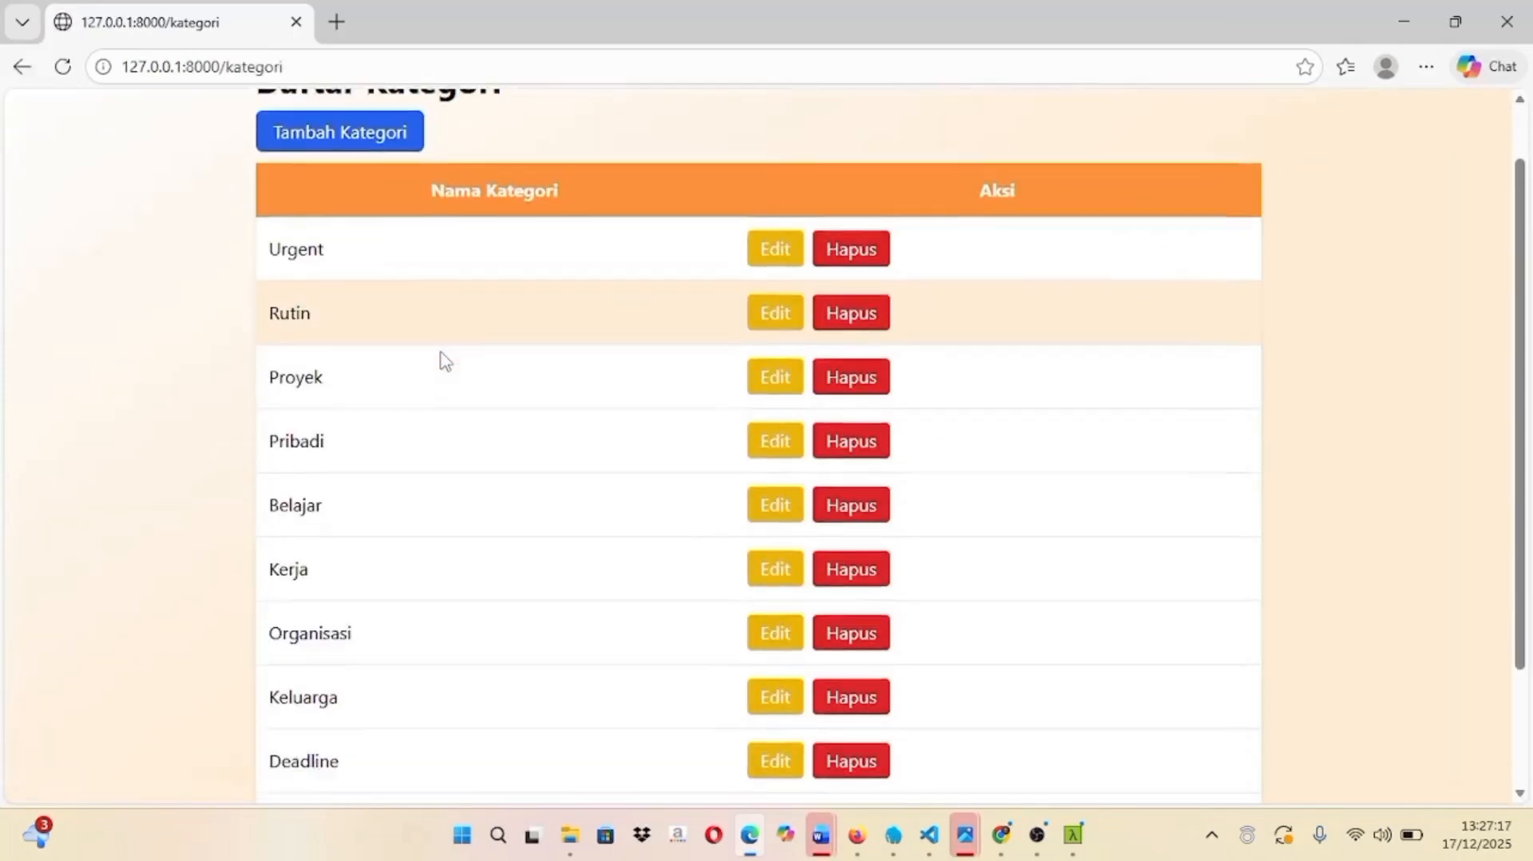
scroll(438, 356, up, 3)
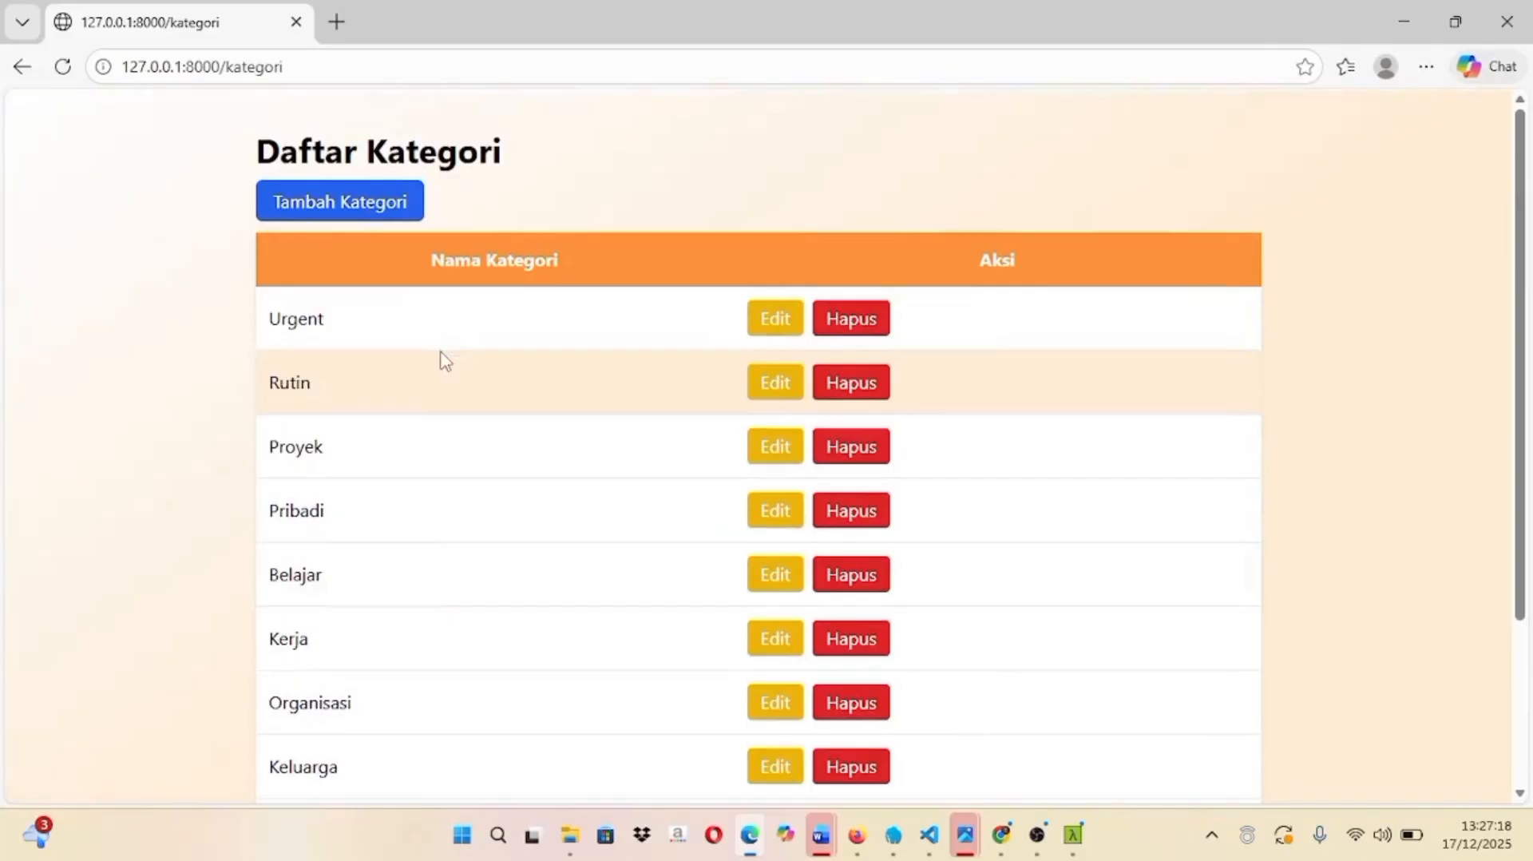
- Add a new category named "Olahraga" and save it
click(333, 209)
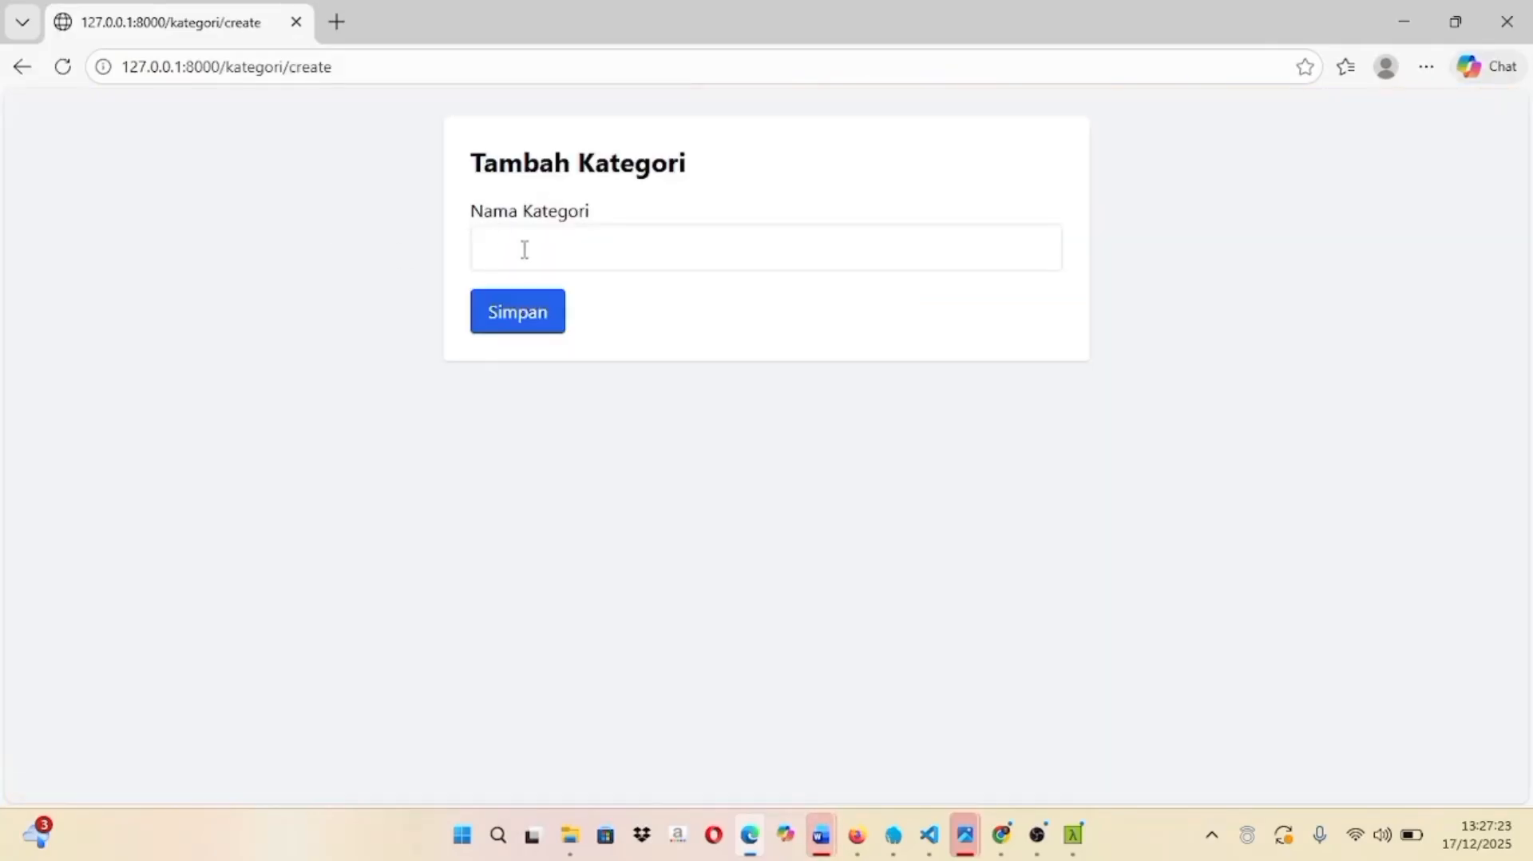
click(524, 250)
key(Caps_Lock)
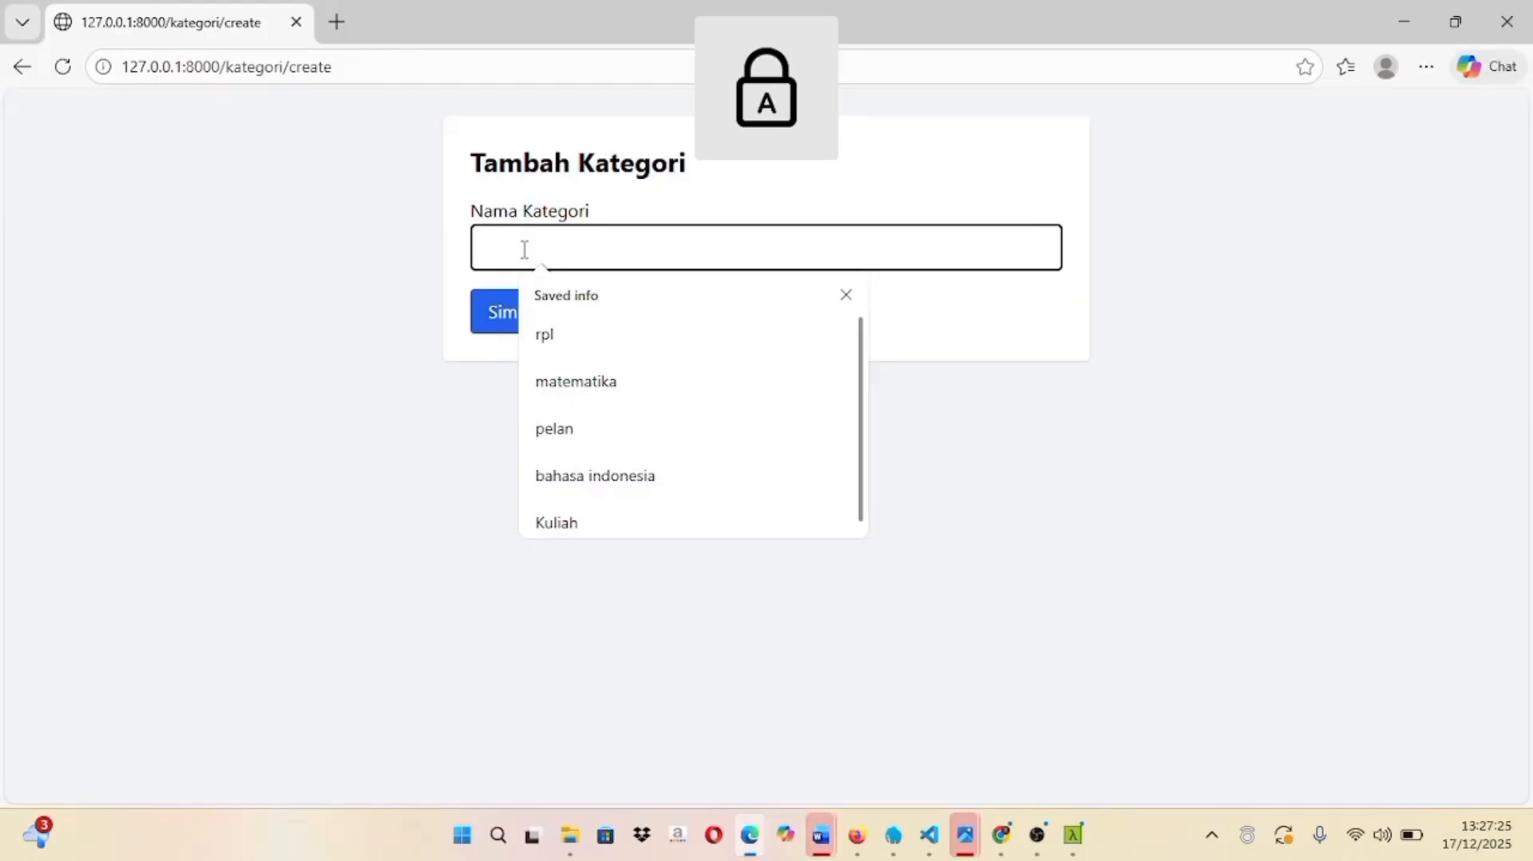
text(E)
key(BackSpace)
text(O)
key(Caps_Lock)
text(lah)
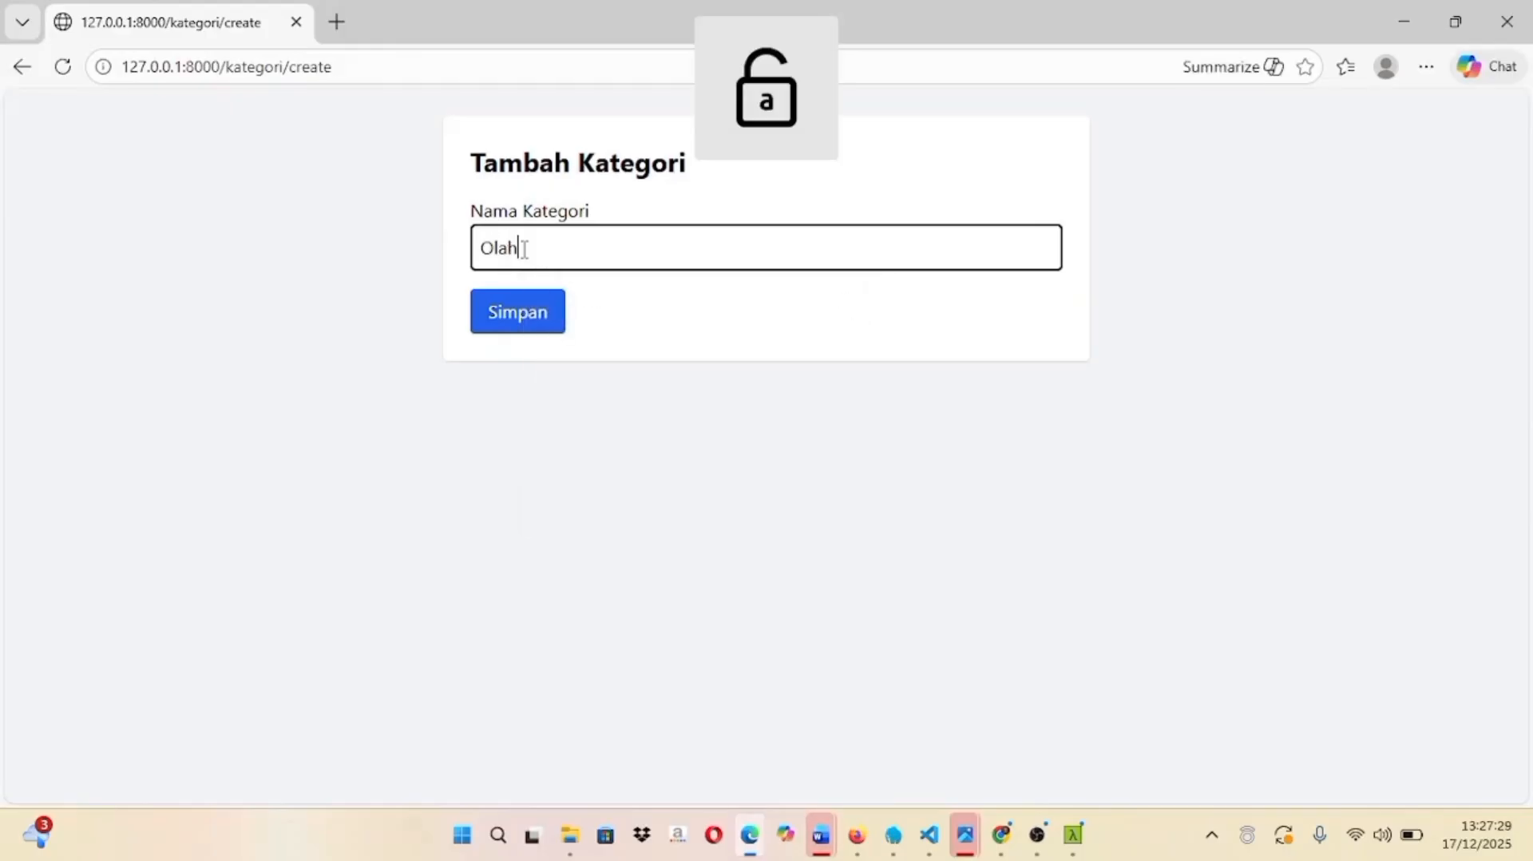
text(raga)
click(535, 312)
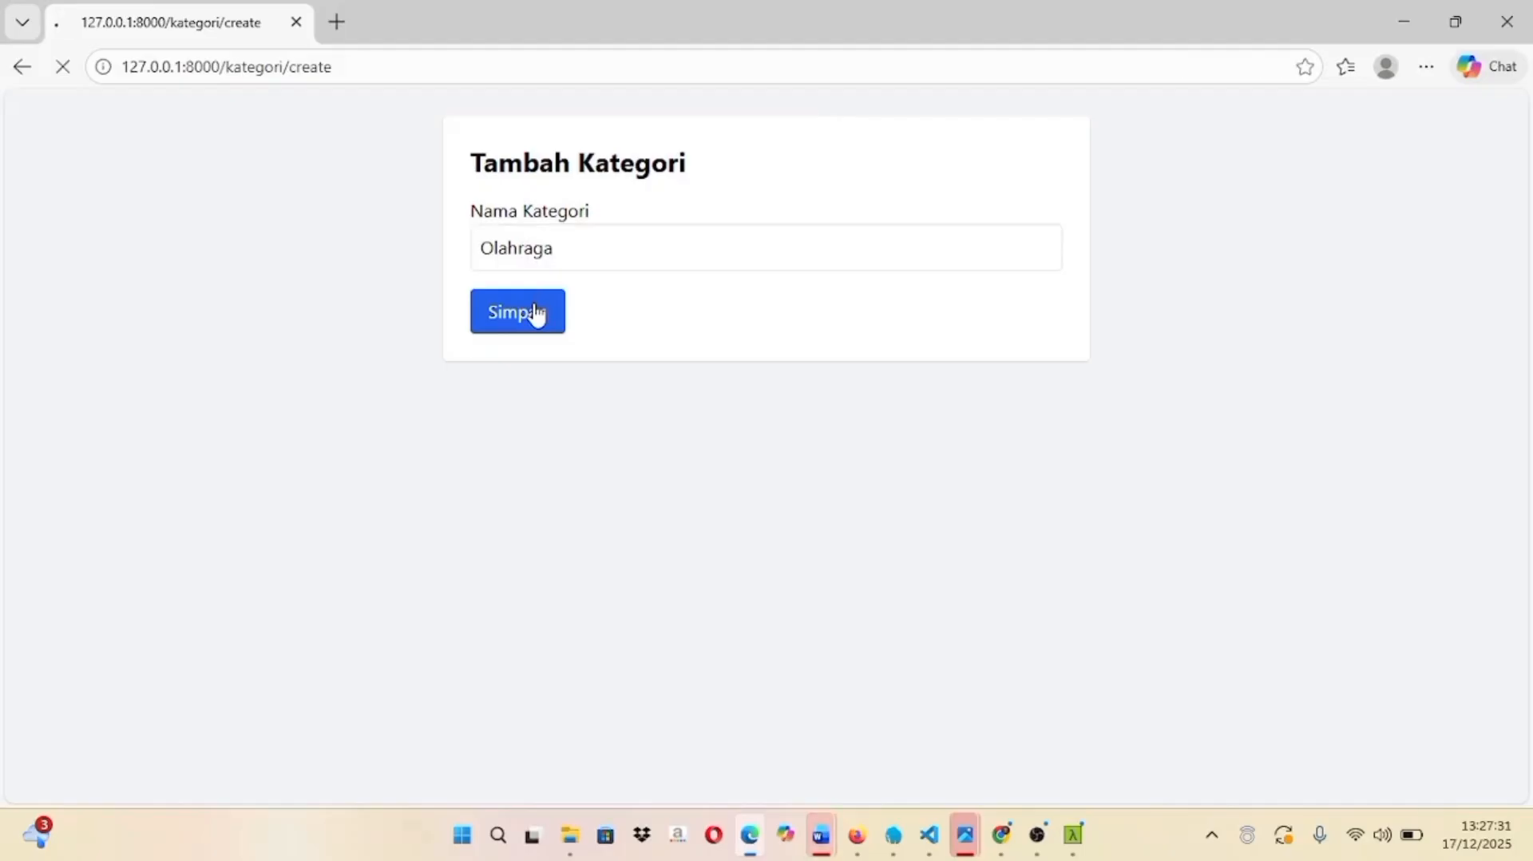
- Look for the new category in the list, and return to the dashboard with its totals refreshed
scroll(465, 527, down, 3)
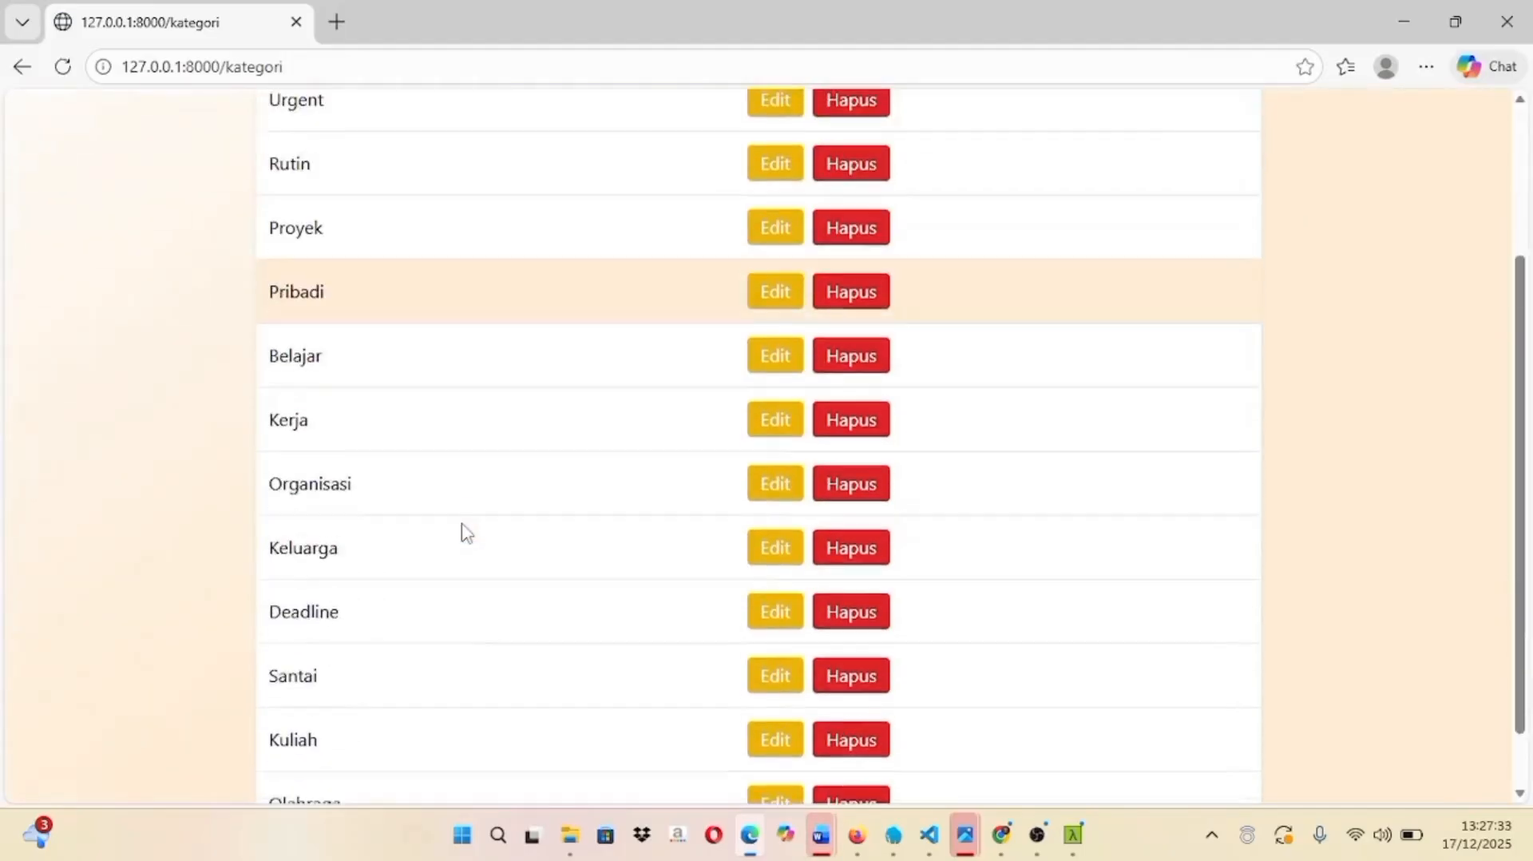
scroll(431, 363, up, 4)
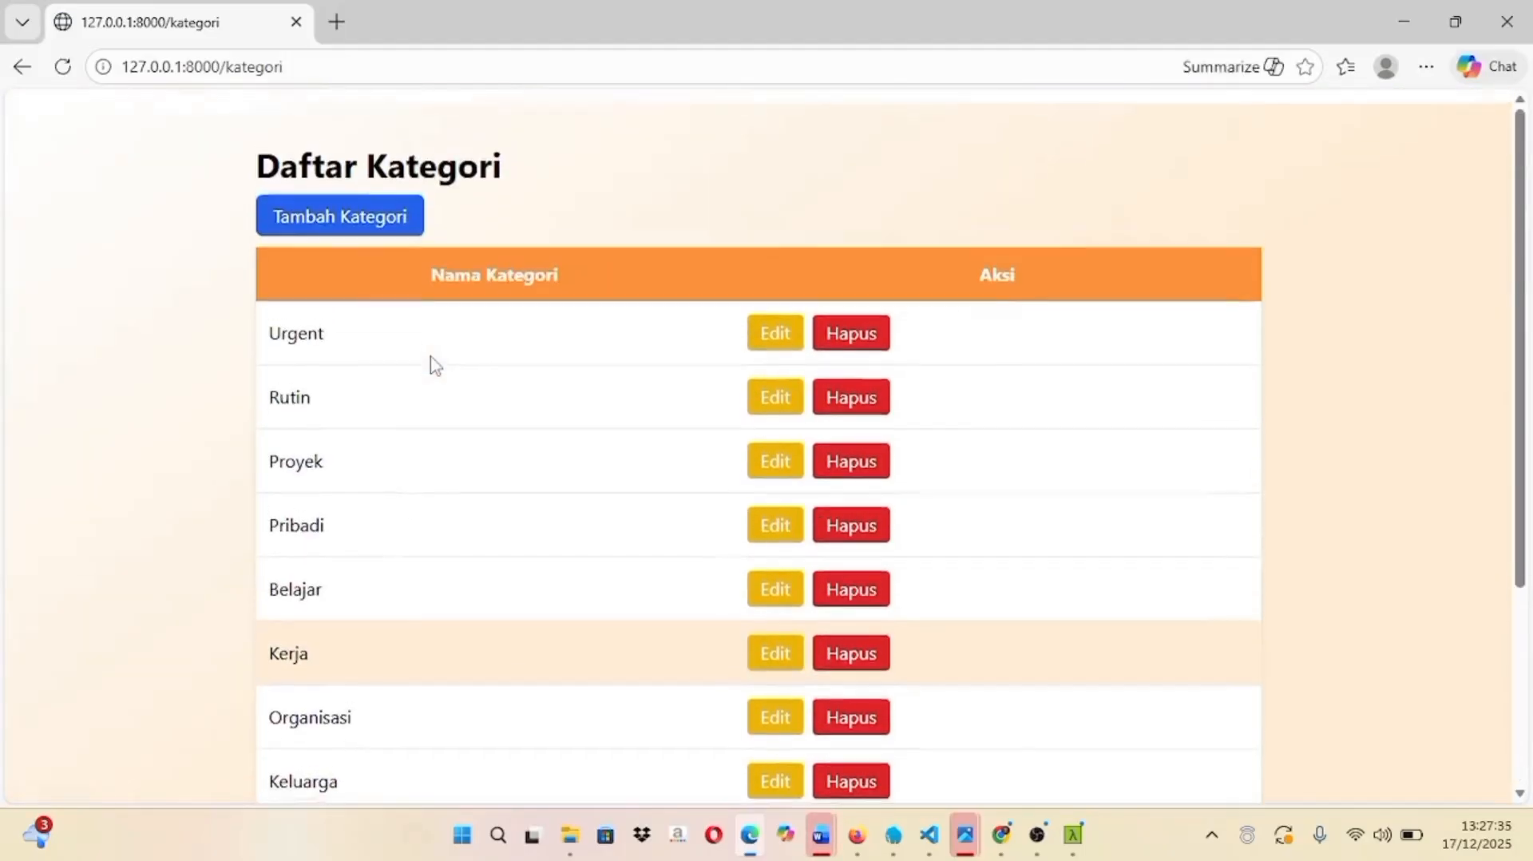
click(20, 67)
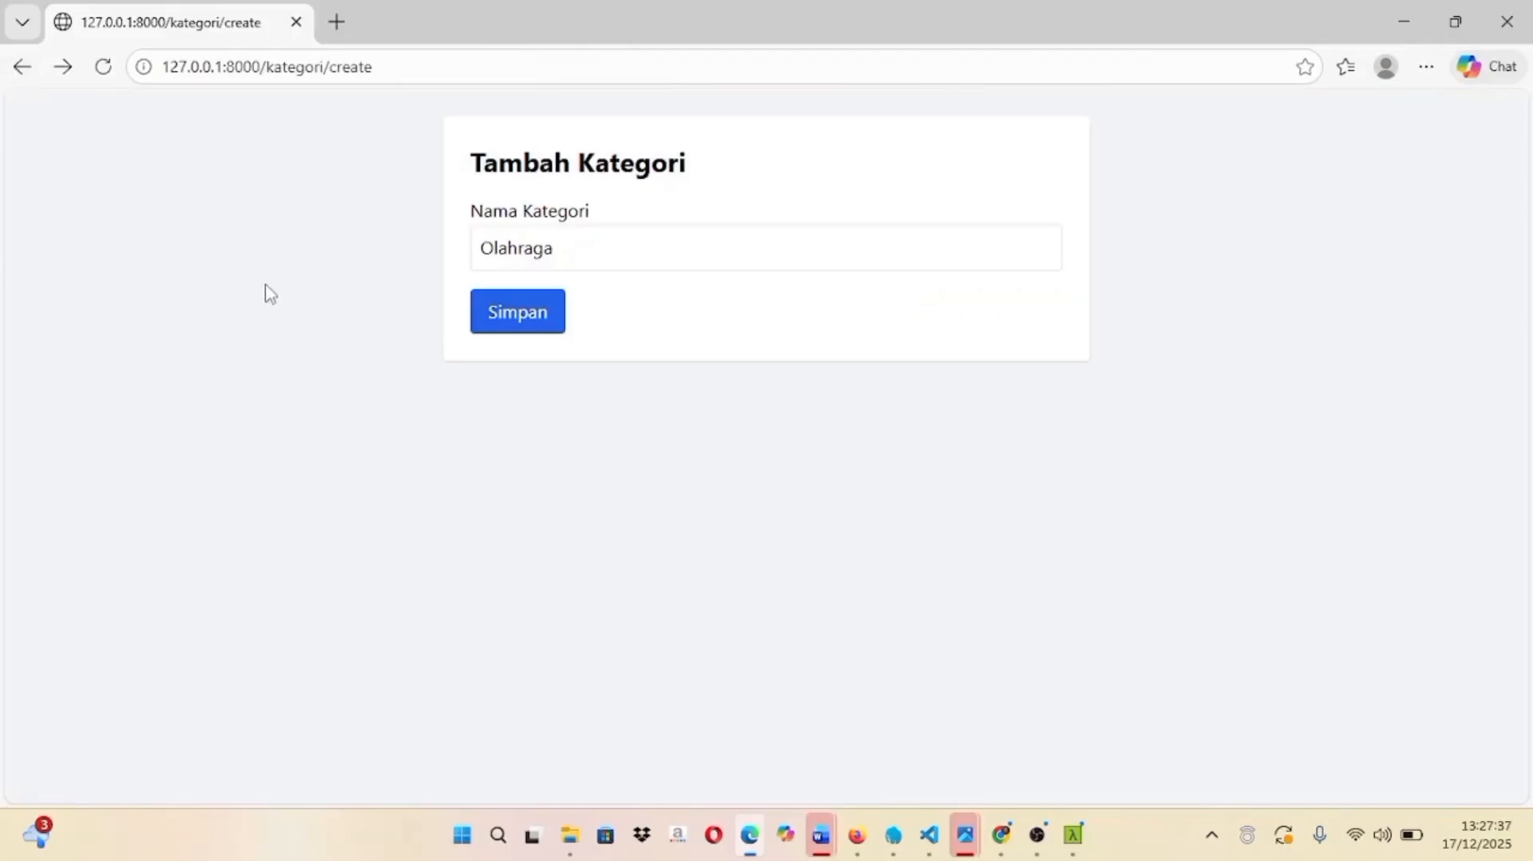
click(22, 66)
click(22, 68)
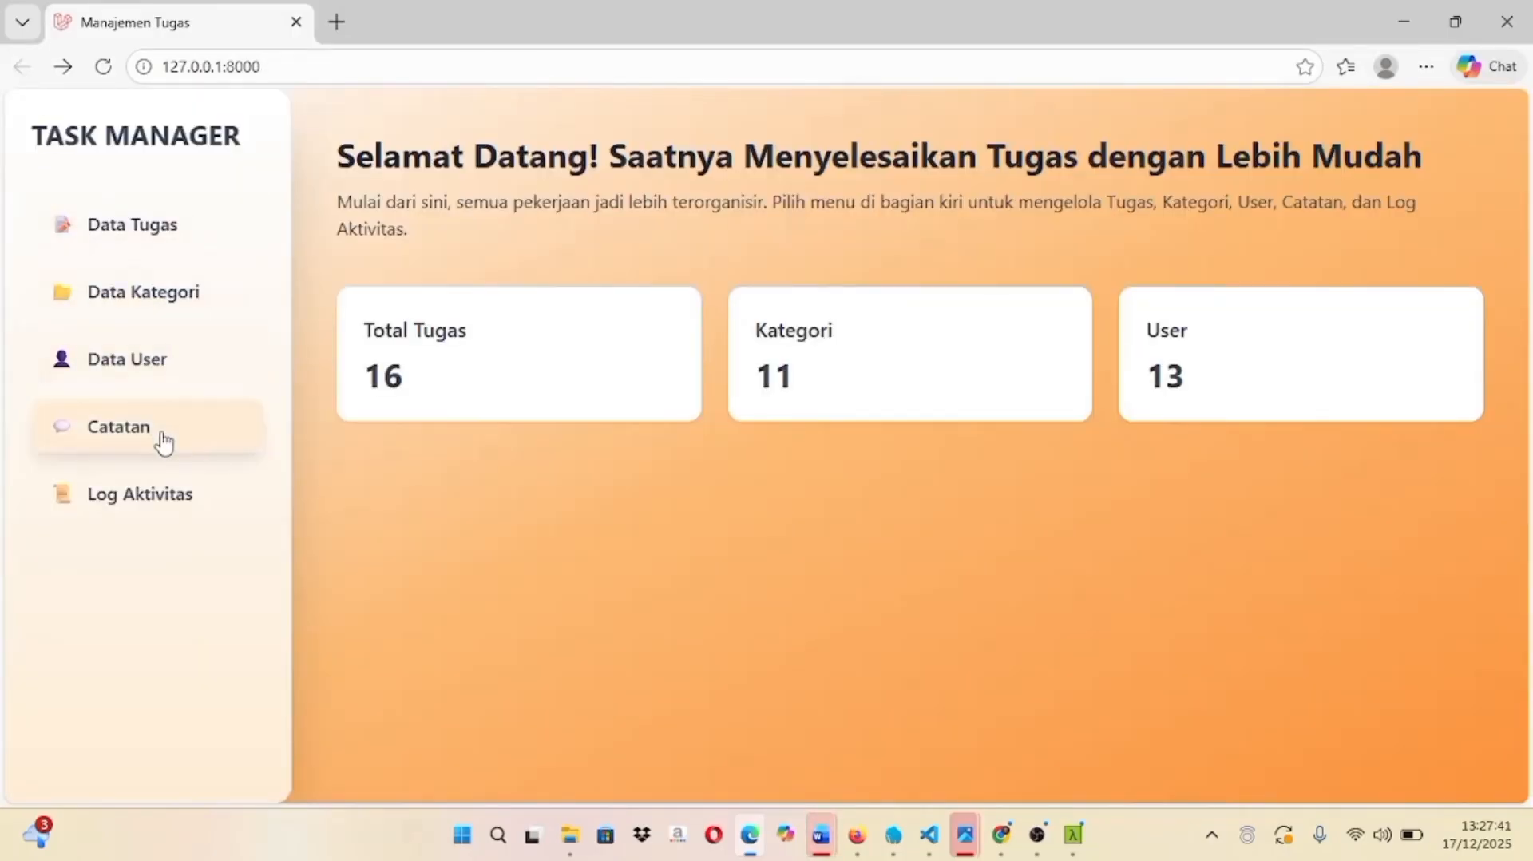
click(104, 66)
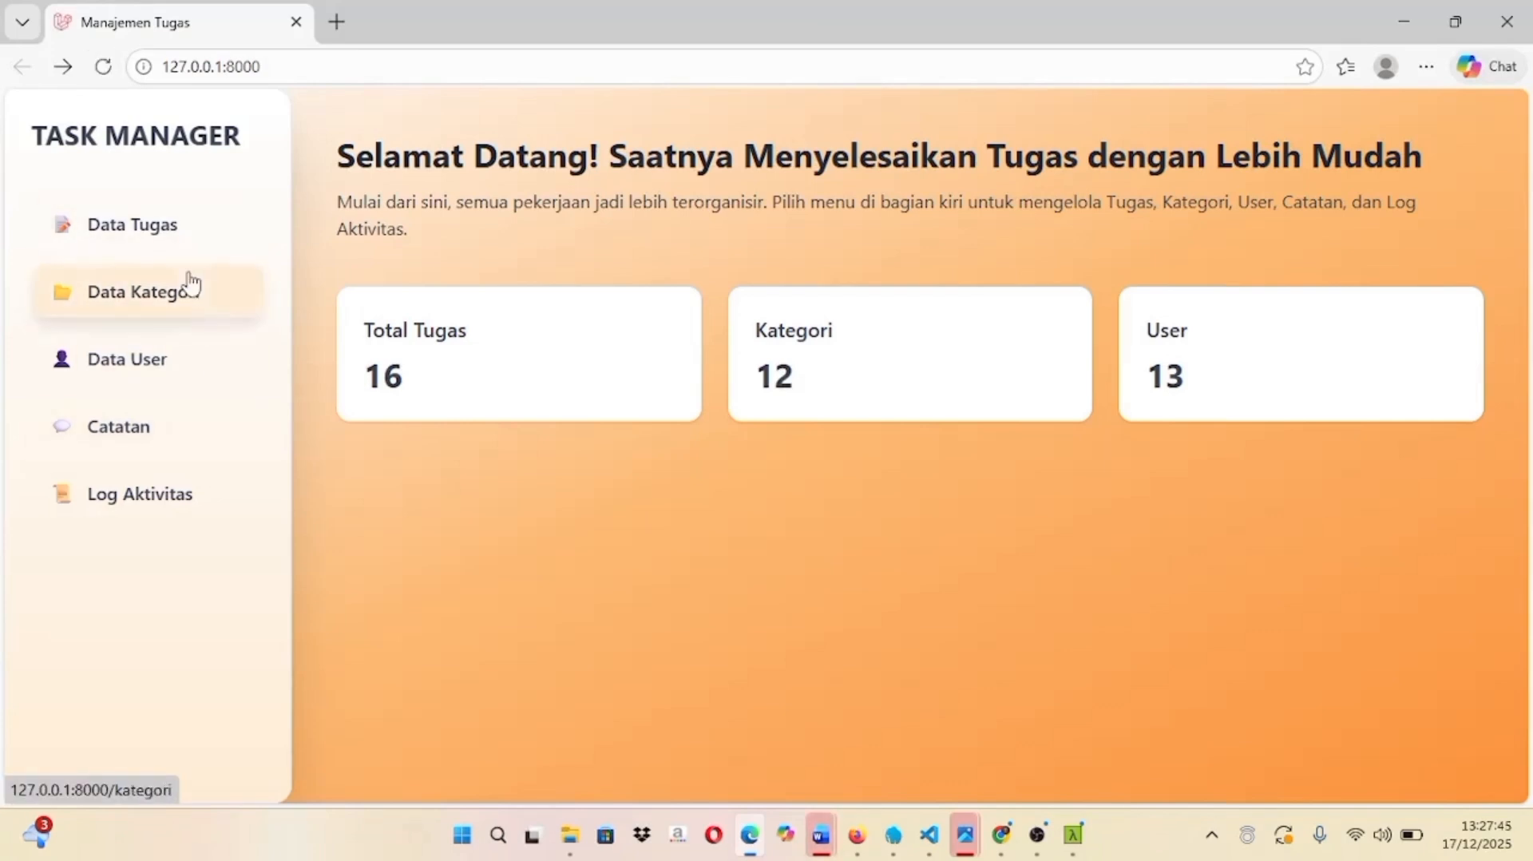
- Start a new task note for the last "membuat makalah" task, assigned to the same user as the existing note
click(175, 445)
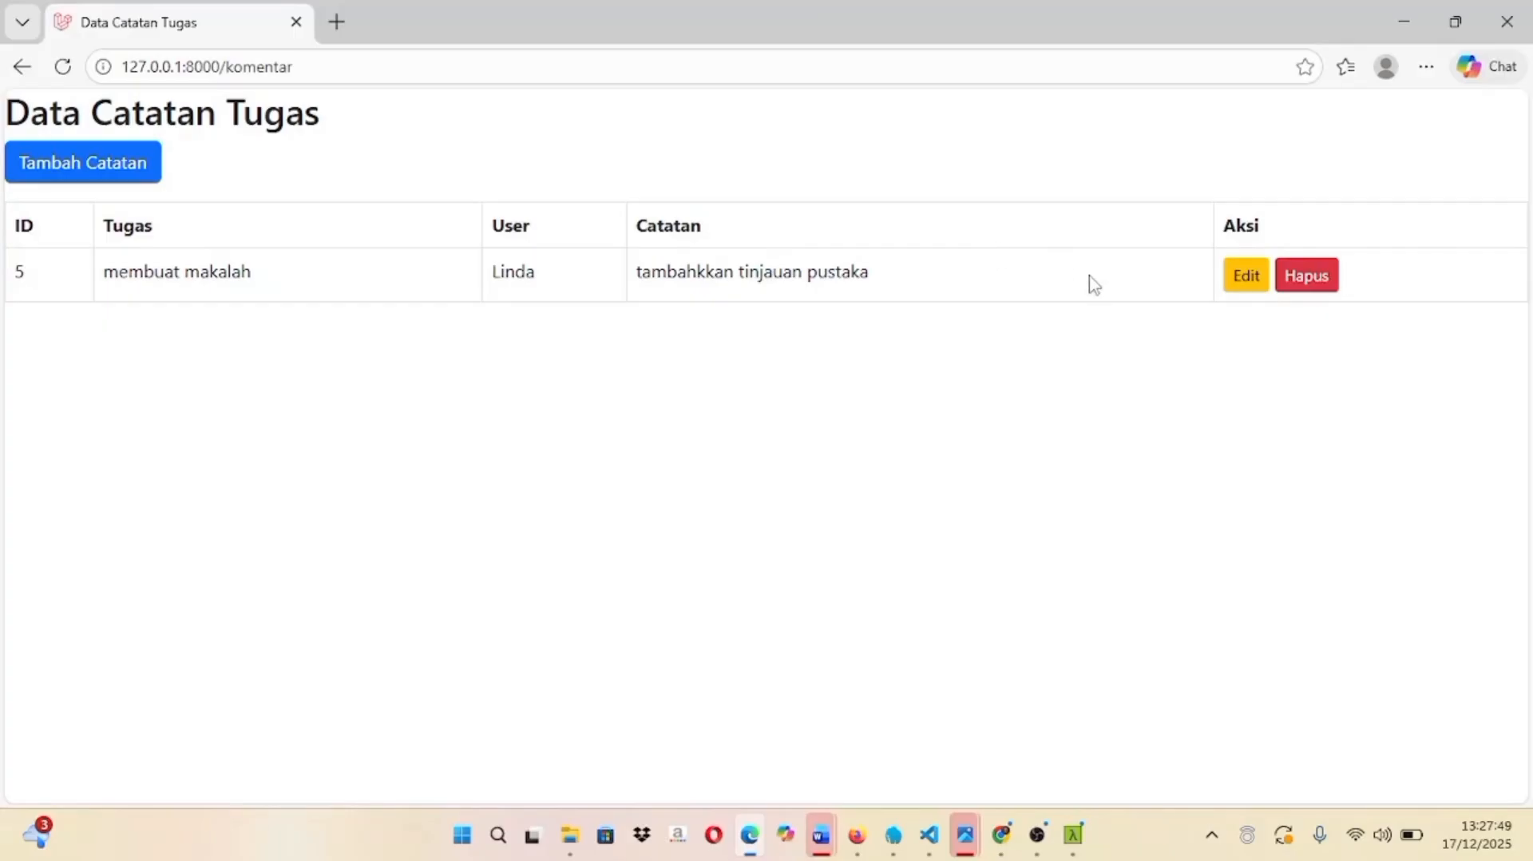
click(155, 173)
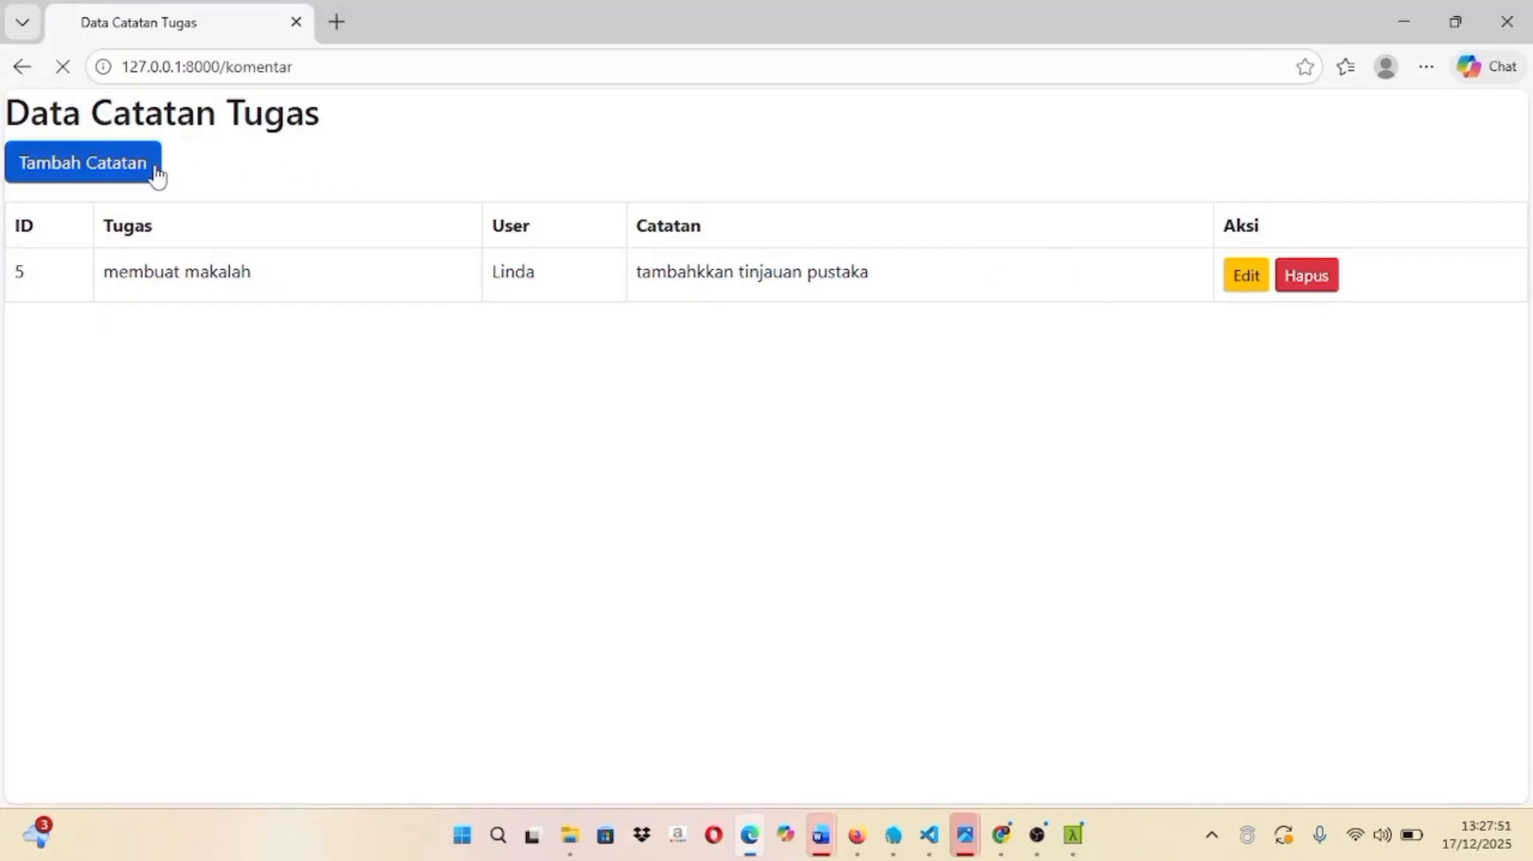
click(503, 249)
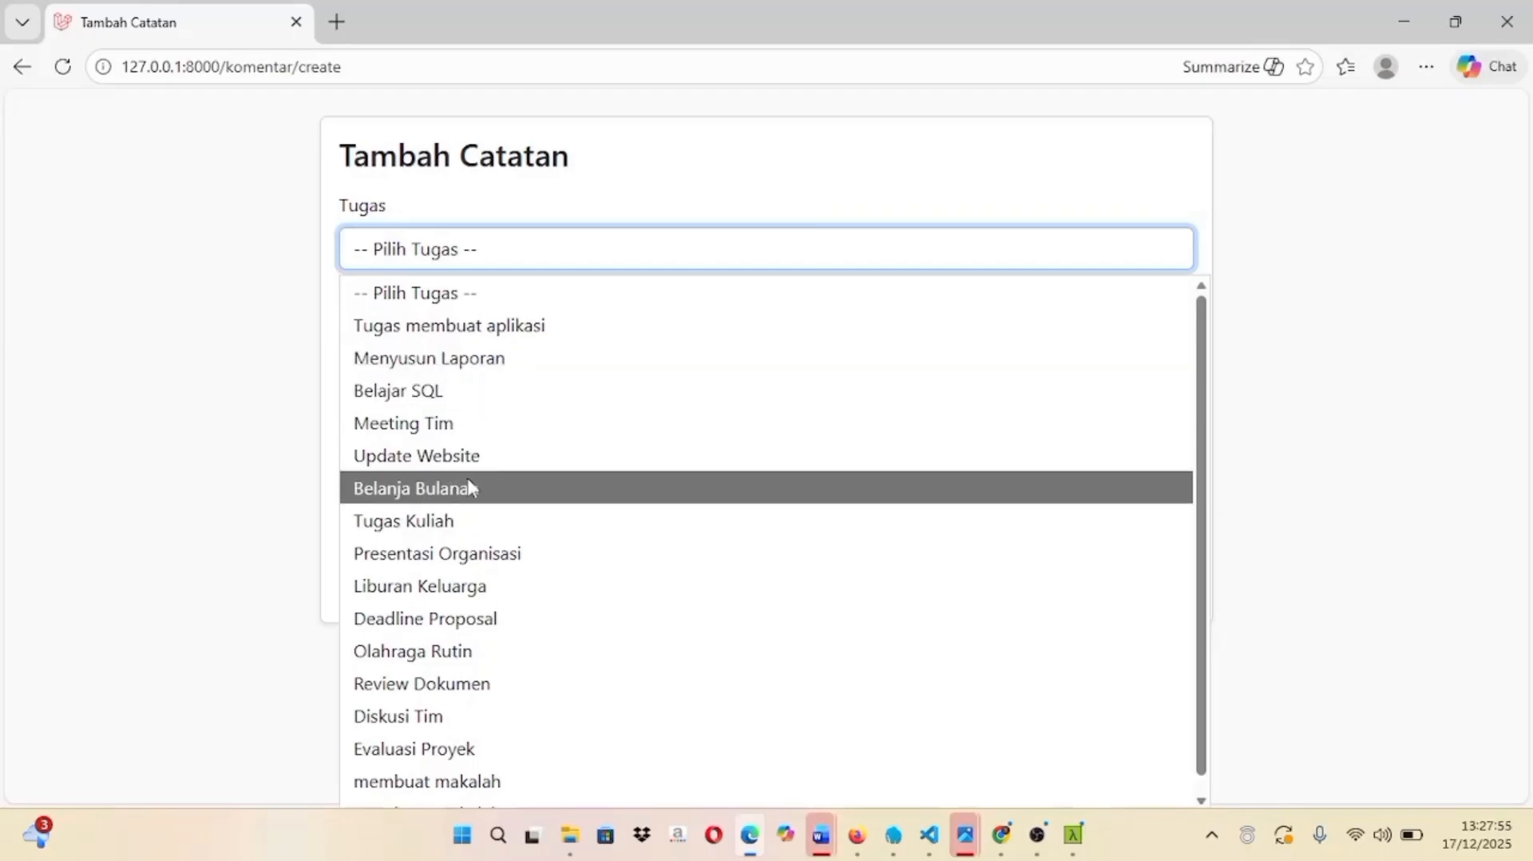
scroll(468, 481, down, 1)
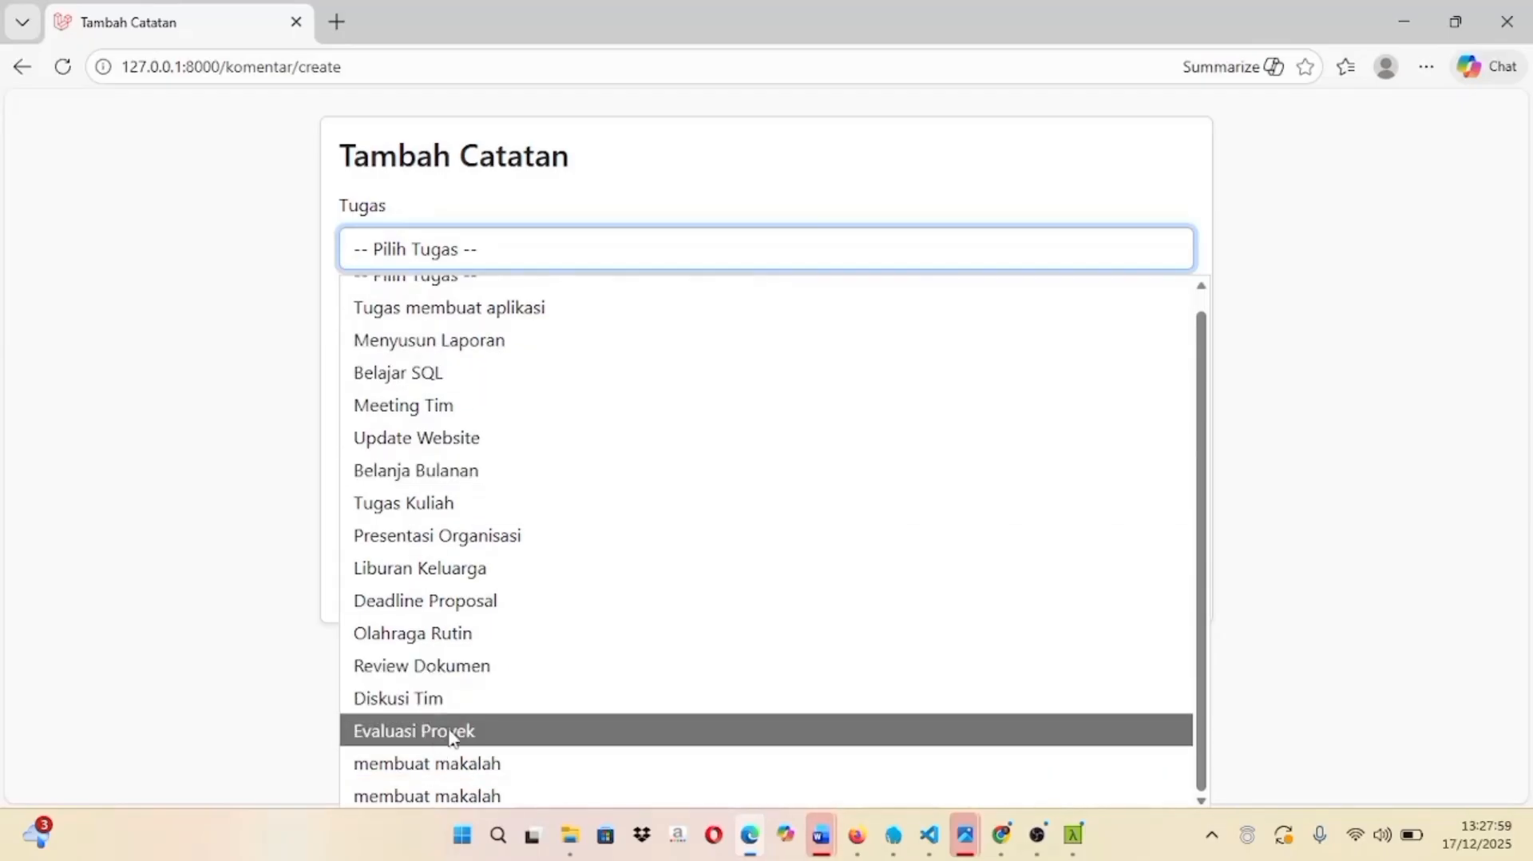
click(468, 796)
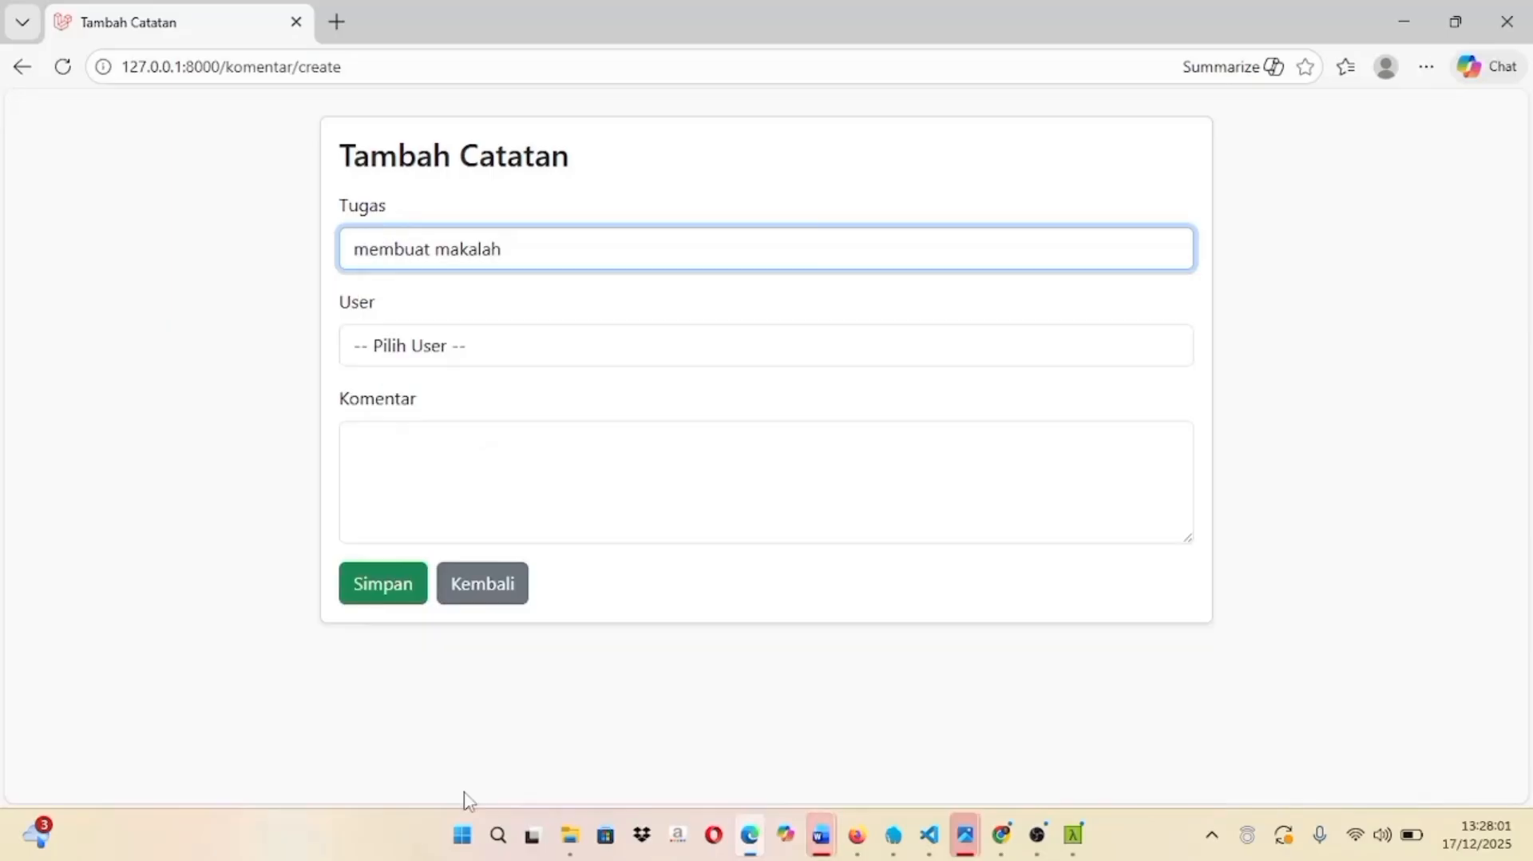
click(629, 346)
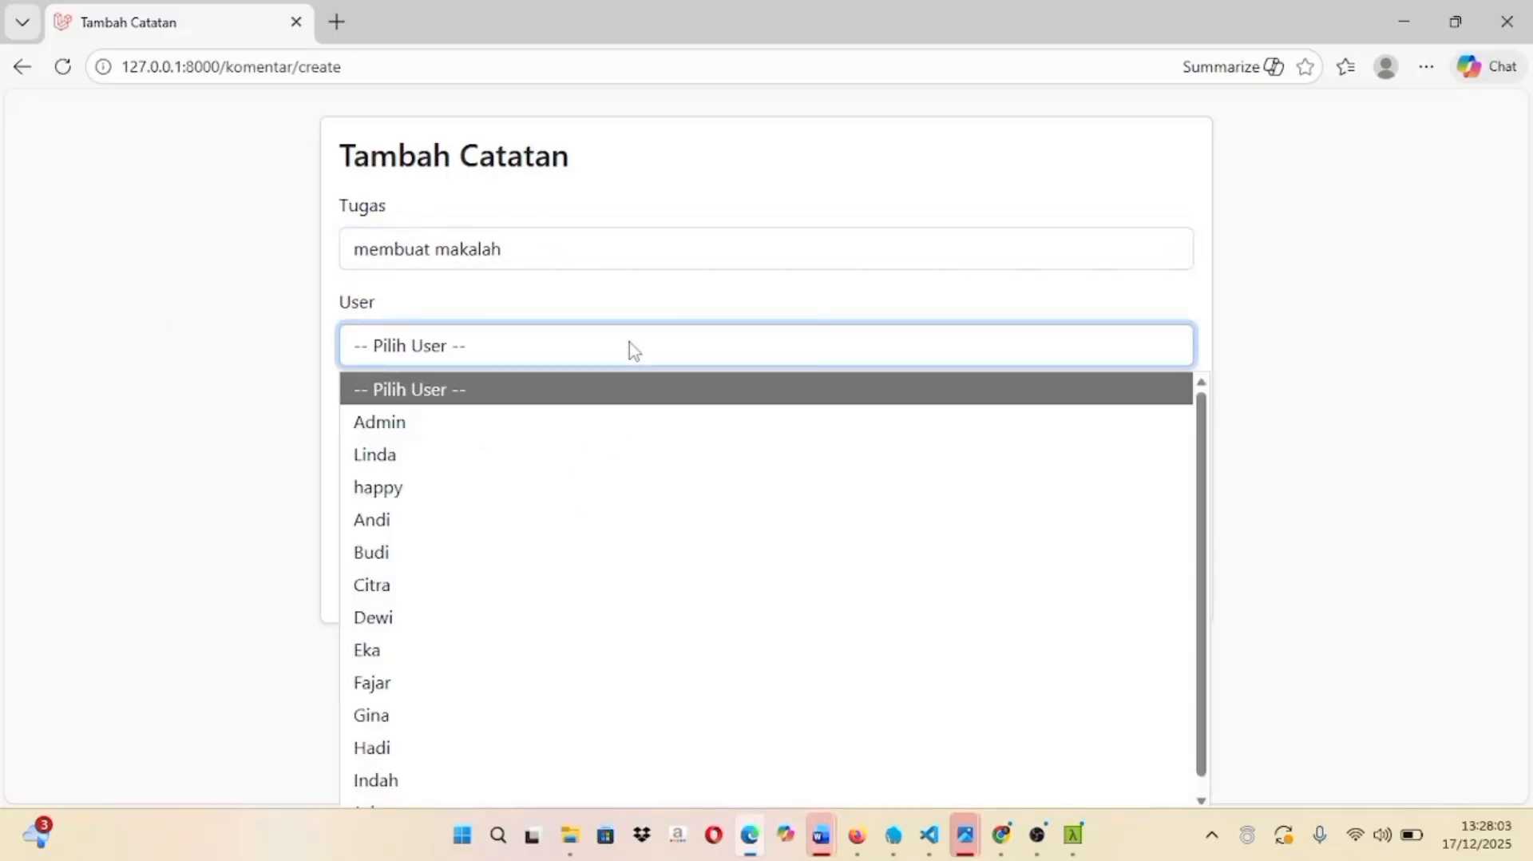
click(520, 452)
- Enter the comment "Perhtaikan bagian tinjauan pustaka" and save the note
click(520, 448)
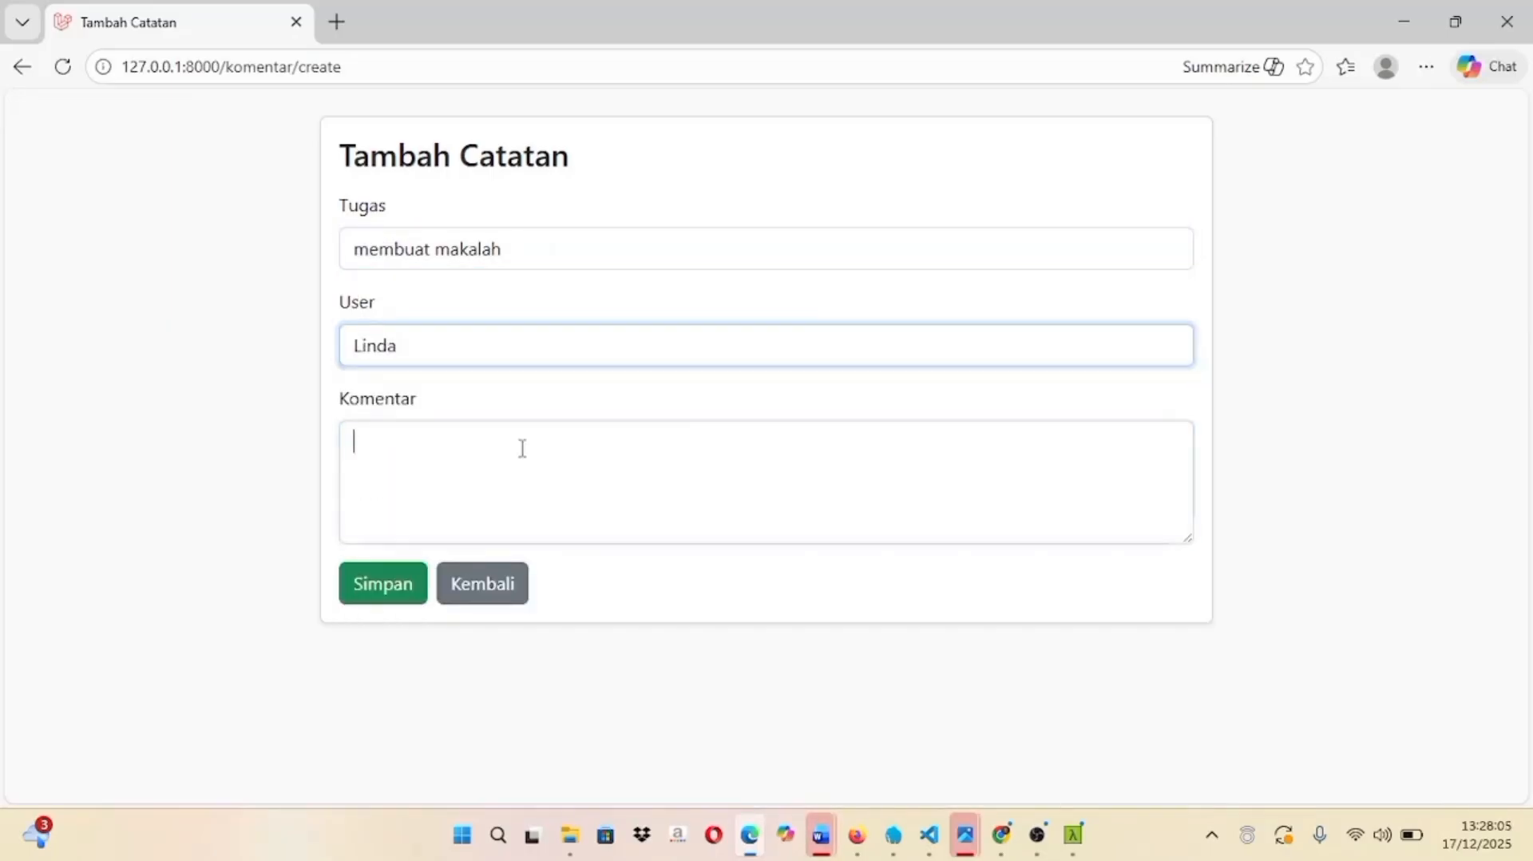
key(Caps_Lock)
text(P)
key(Caps_Lock)
text(erhtaikan)
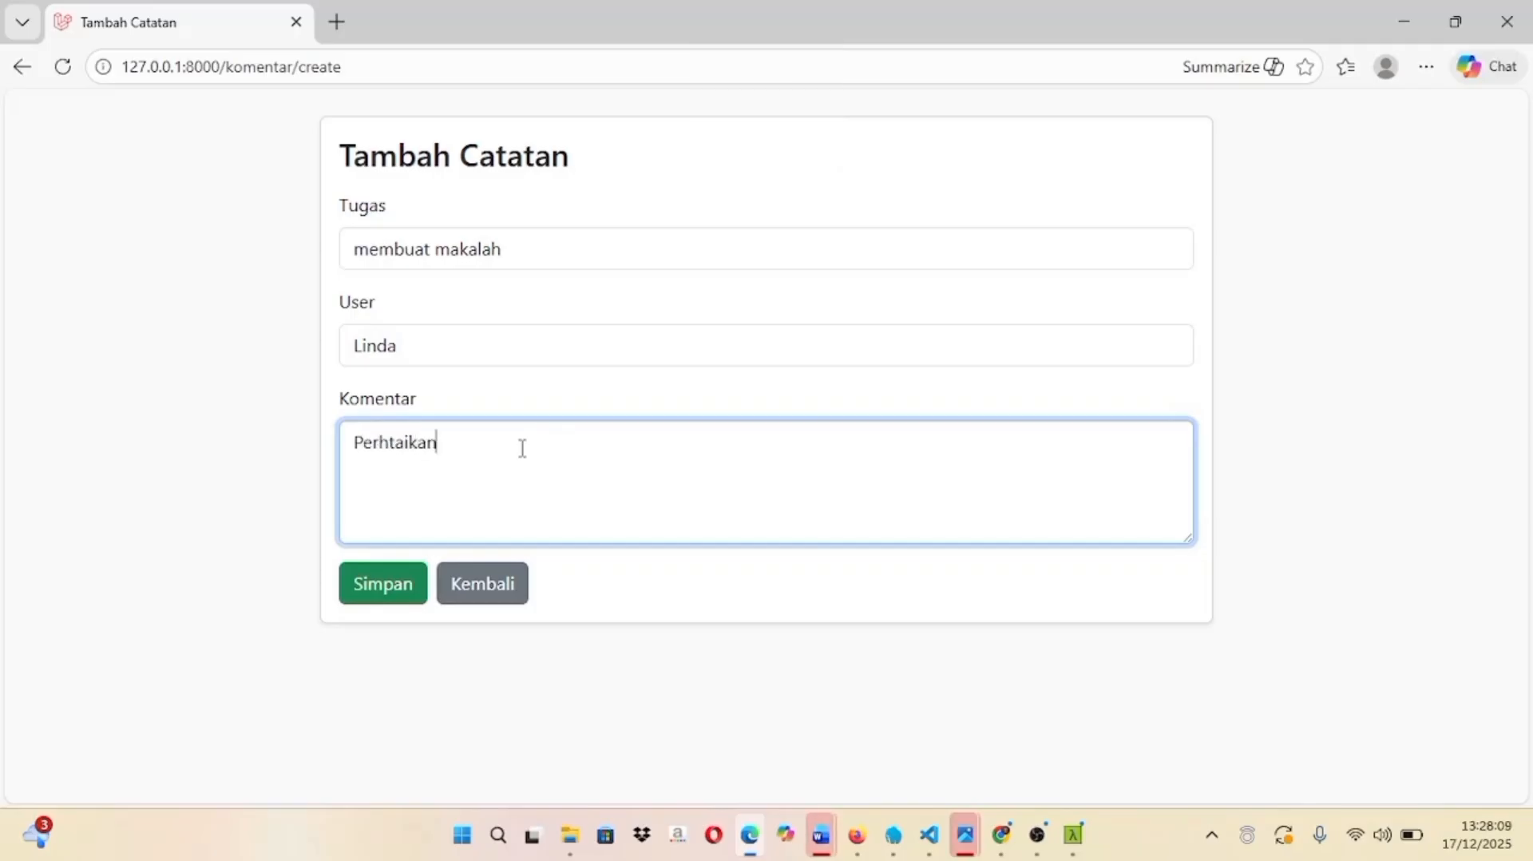
text( bagian t)
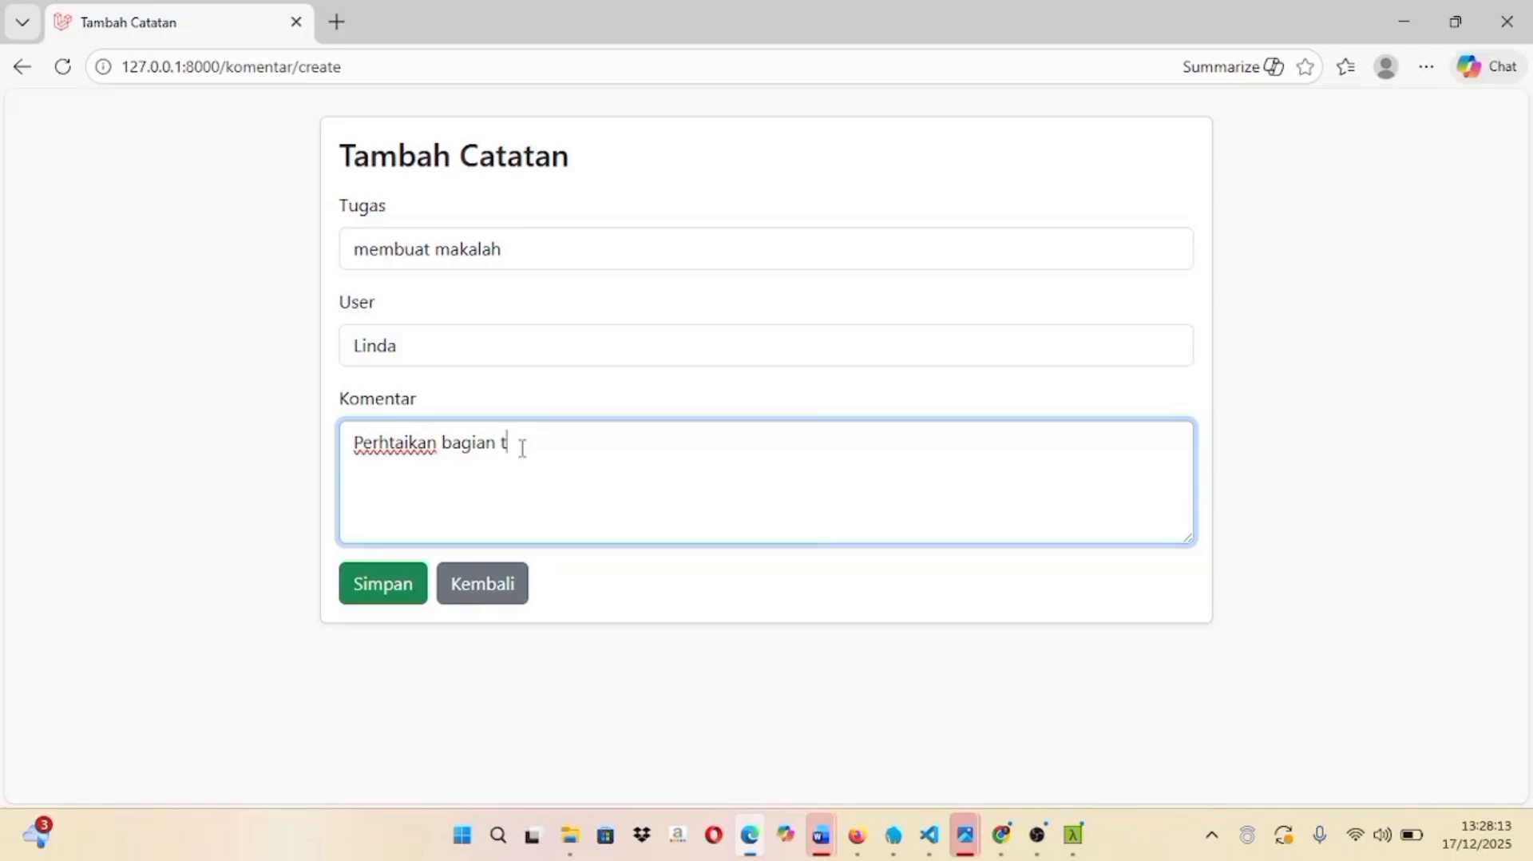
text(injauan pustaka)
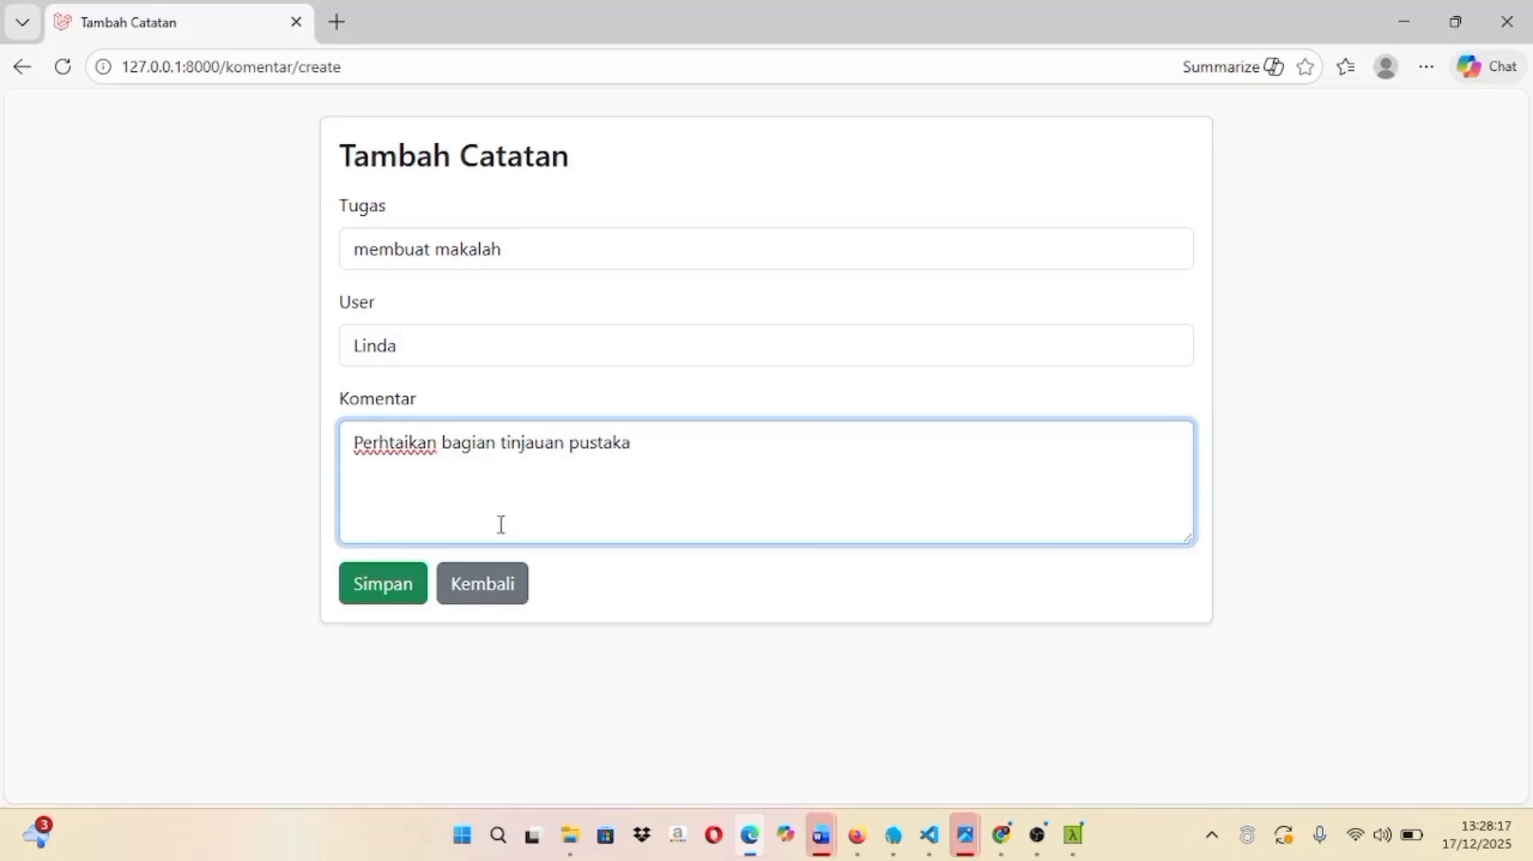
click(406, 598)
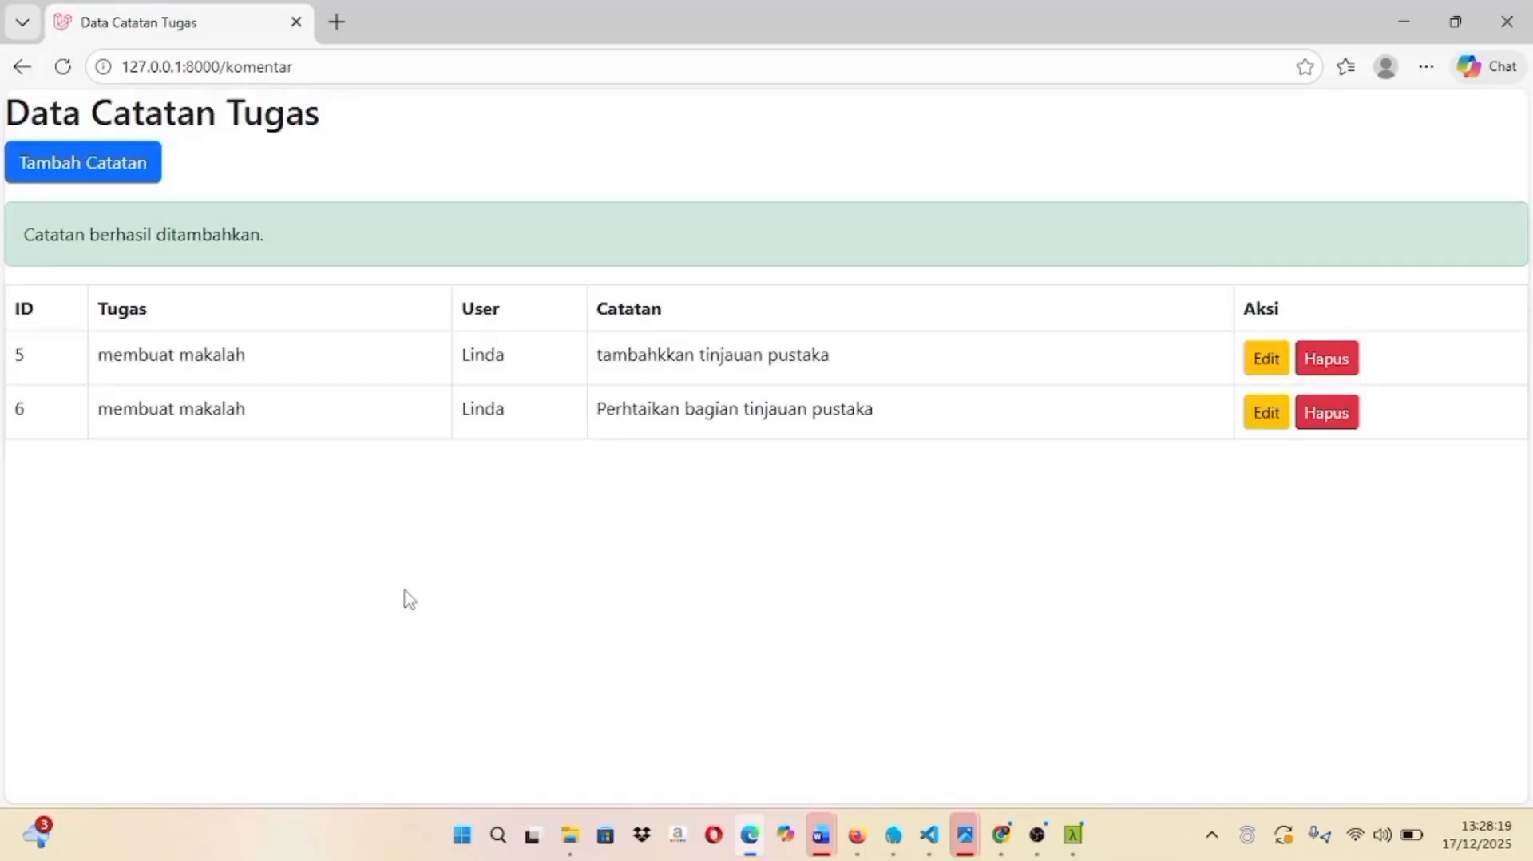
- Review the entries in the task notes list, reload the list, and return to the dashboard
drag(860, 375, 133, 378)
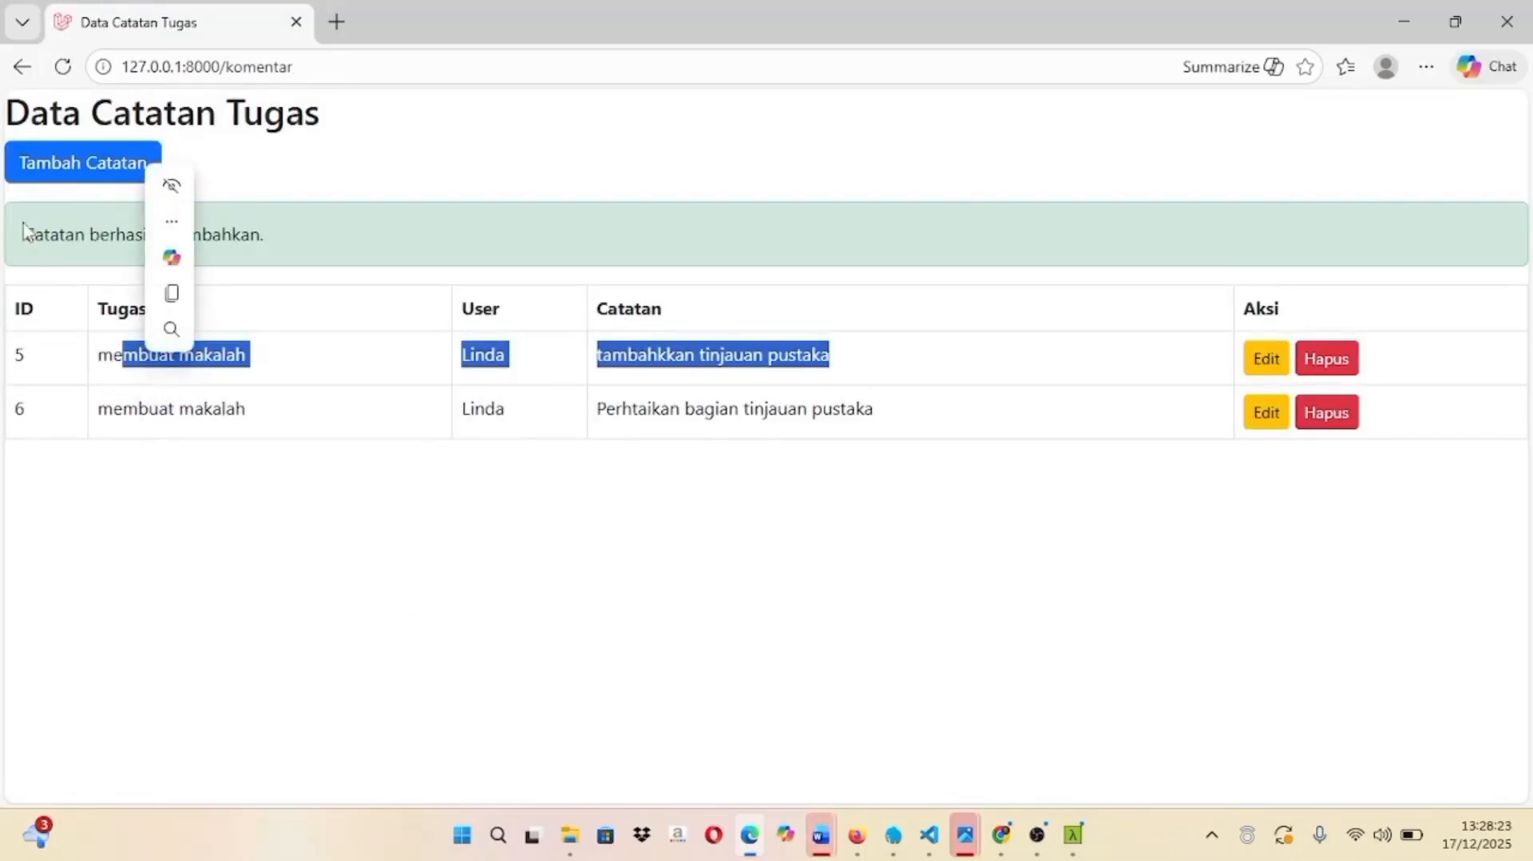
click(63, 67)
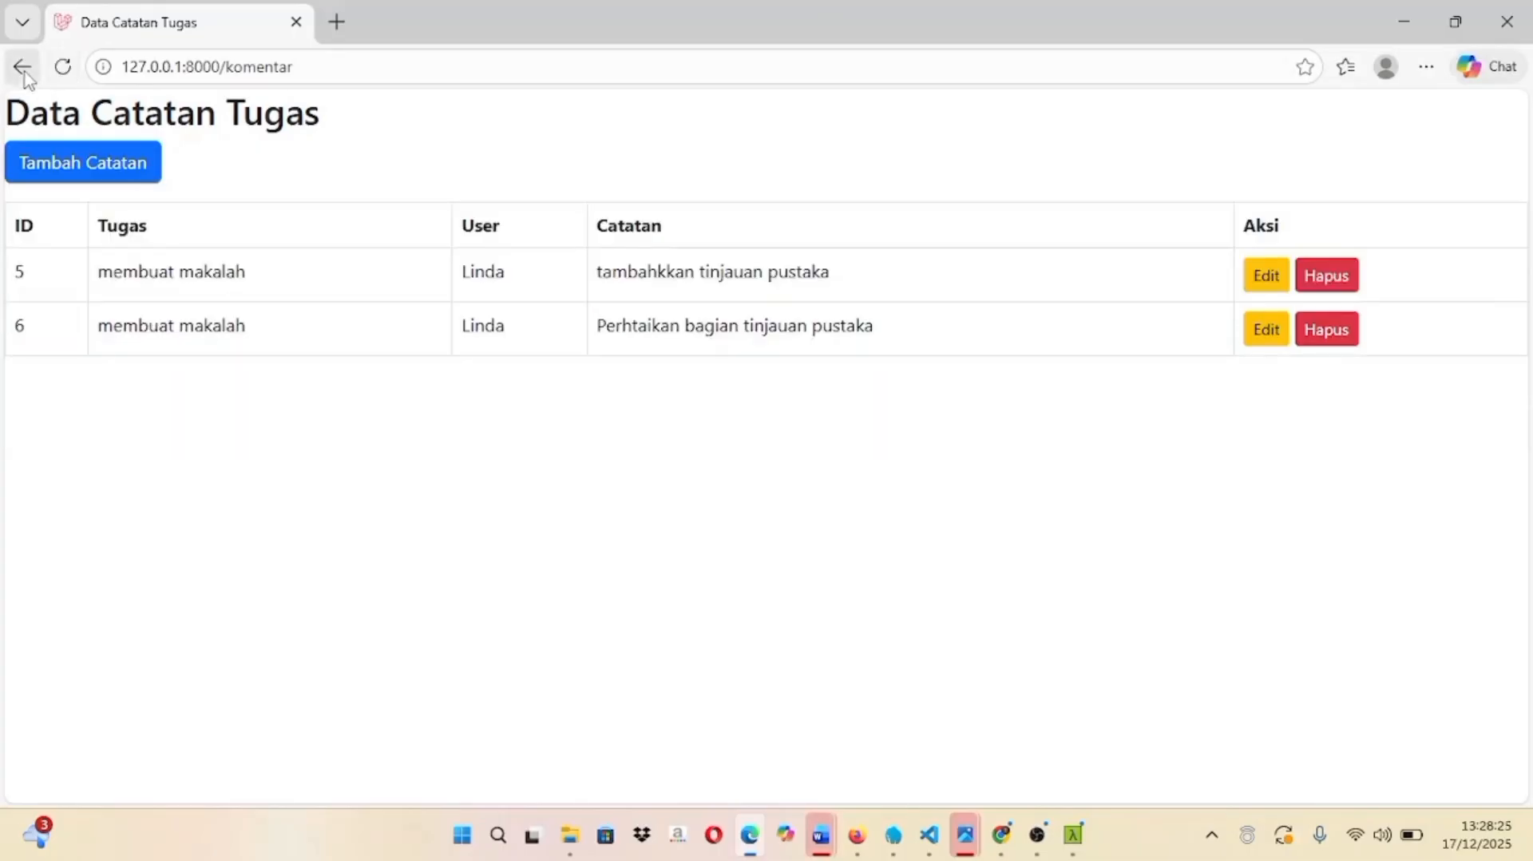
click(23, 67)
click(23, 67)
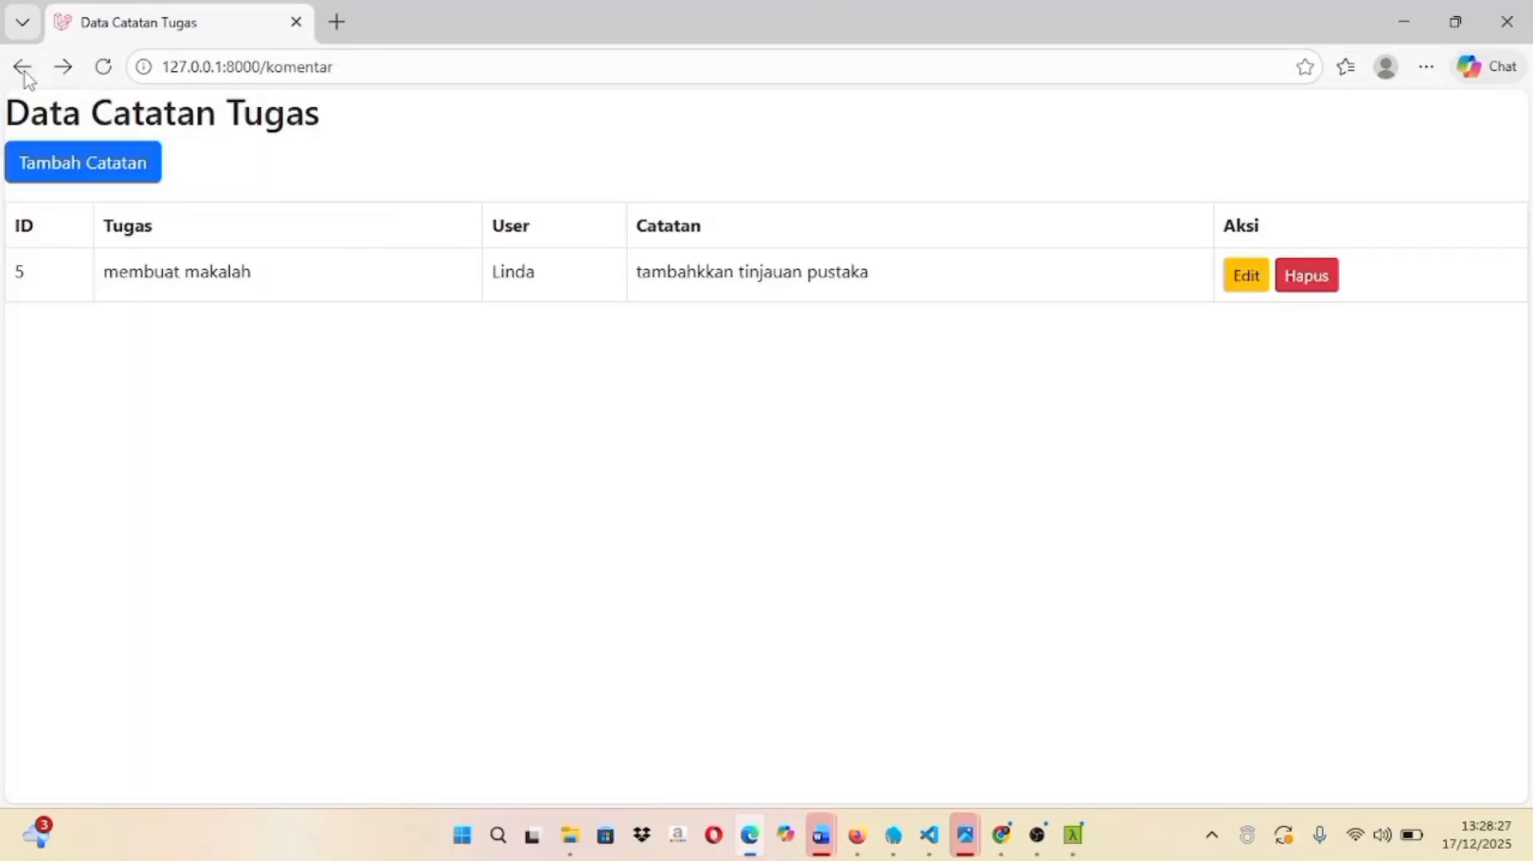
click(22, 67)
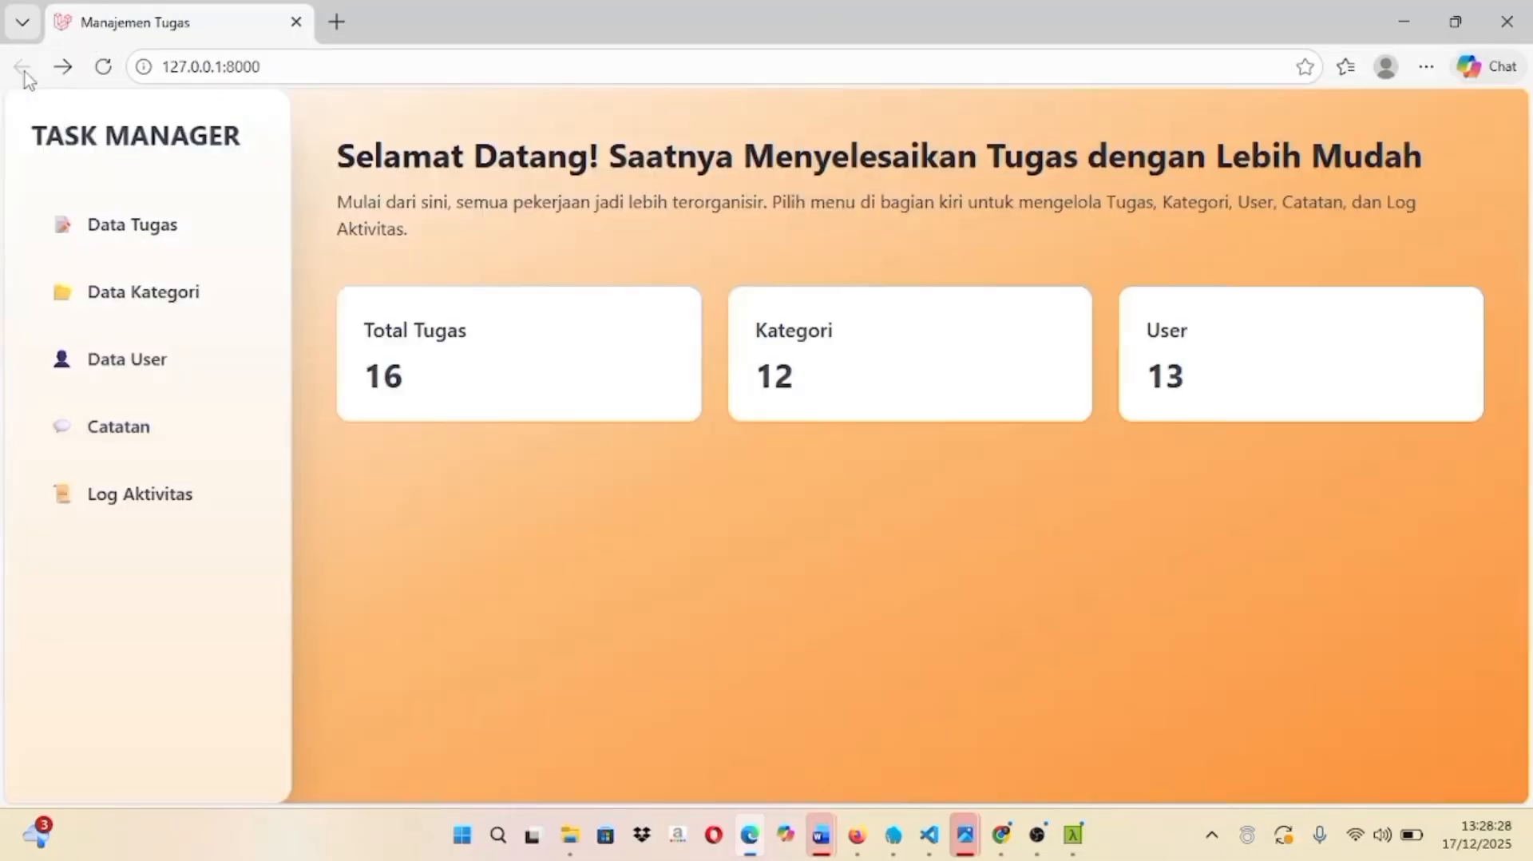
- Open the activity log and examine the activity and time recorded for its first entry
click(145, 511)
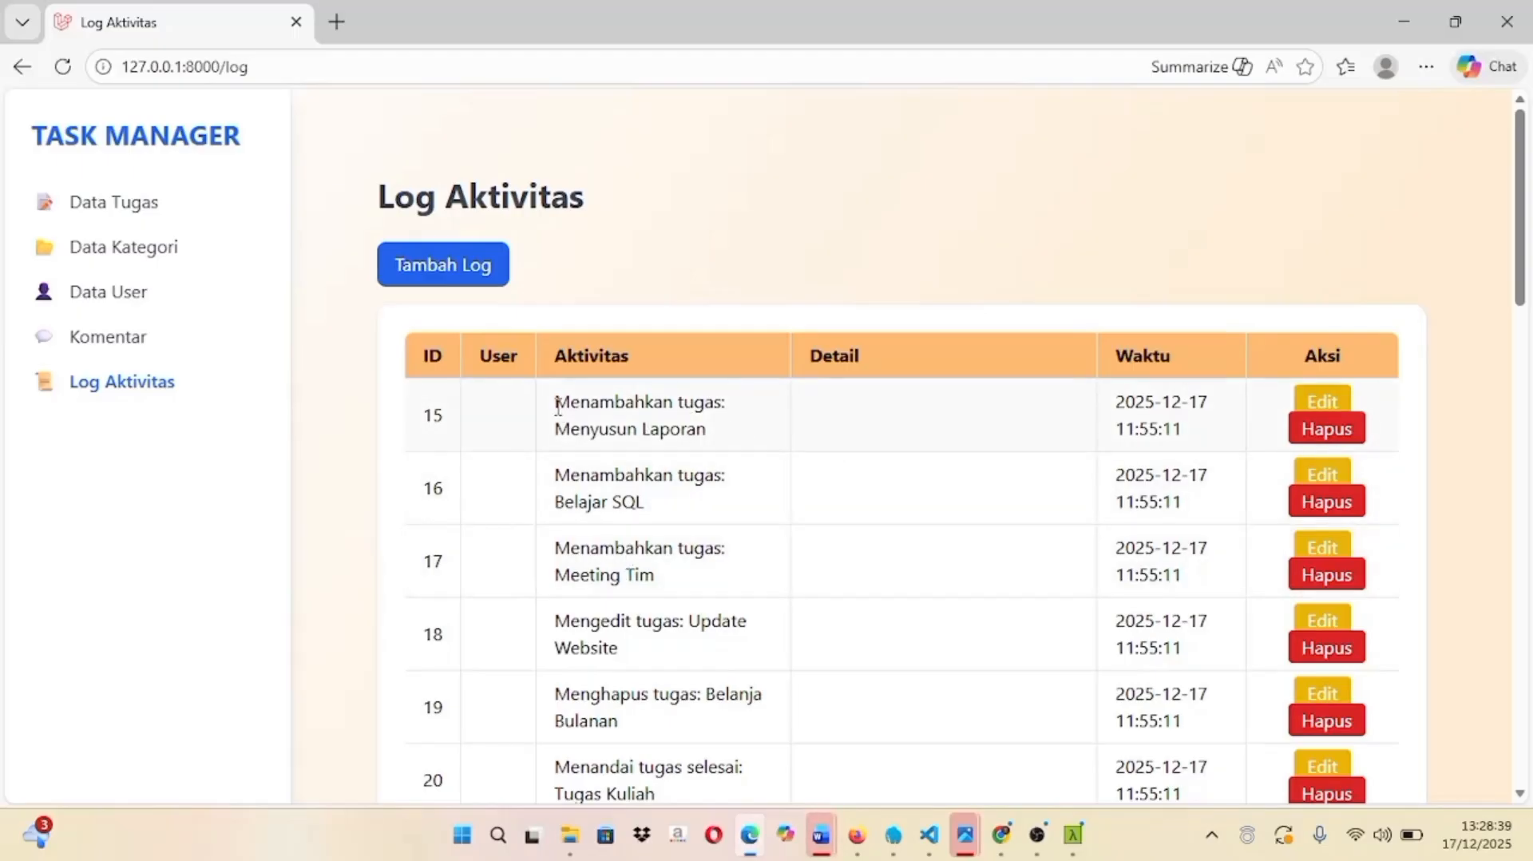
drag(557, 407, 811, 405)
drag(953, 408, 1207, 415)
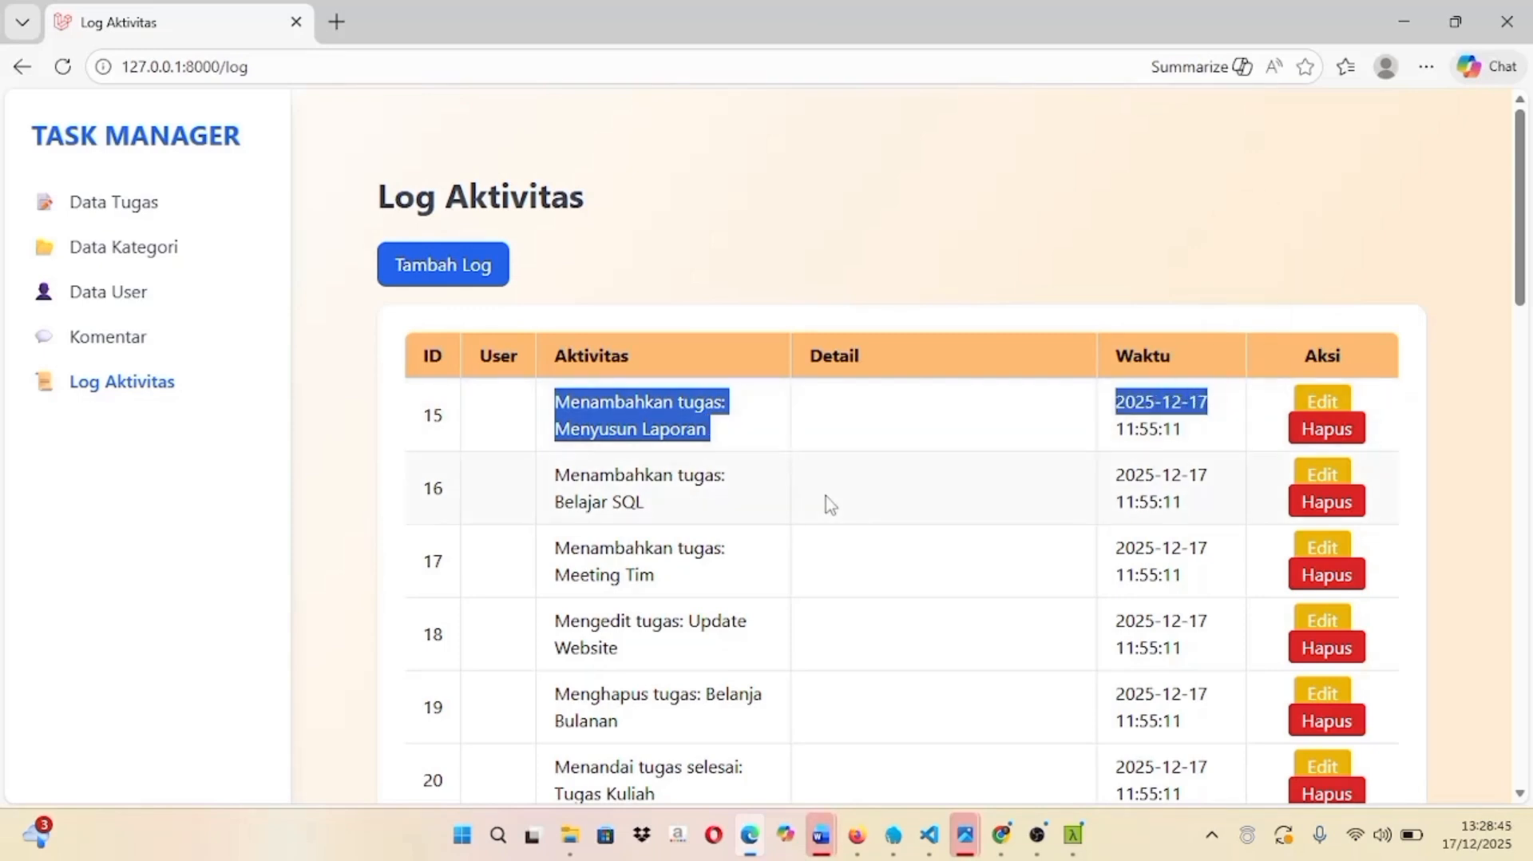
- Examine the log entries for deleting, editing and adding tasks, and return to the dashboard with its data reloaded
scroll(828, 505, down, 3)
scroll(789, 489, down, 1)
scroll(789, 489, down, 2)
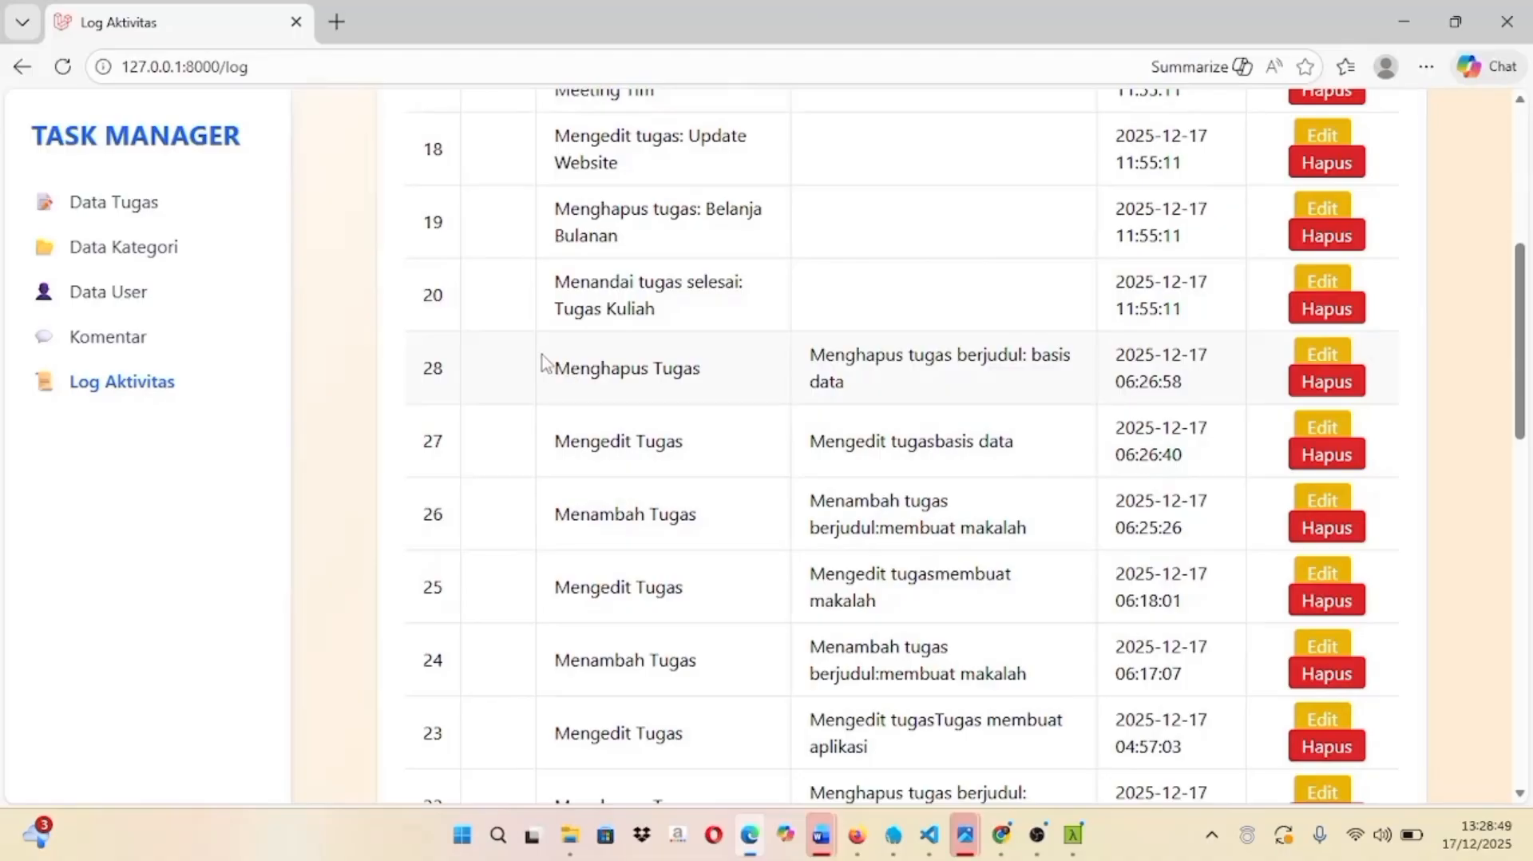
drag(557, 371, 794, 381)
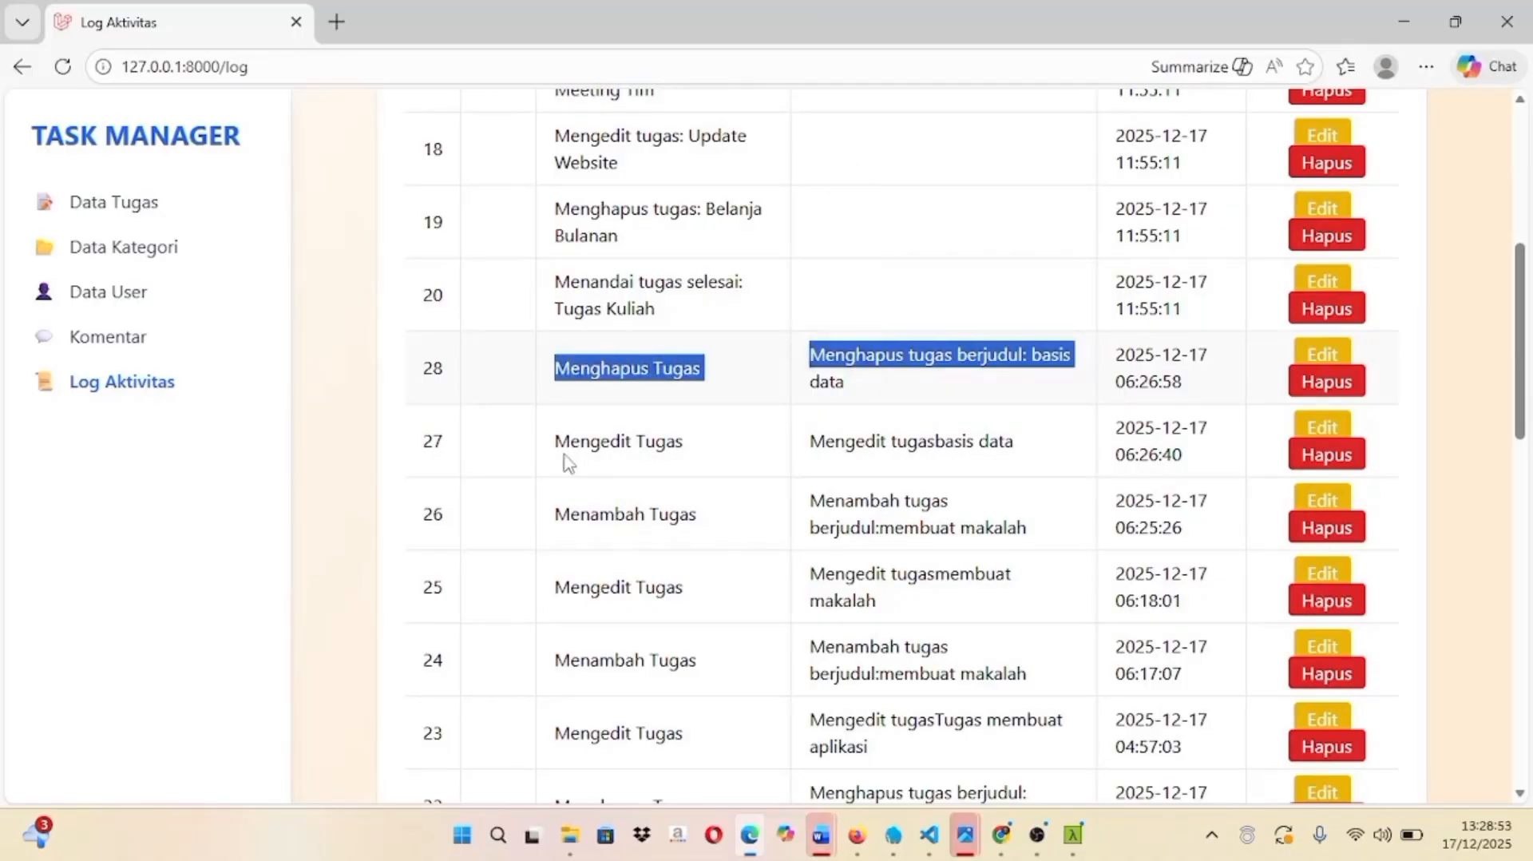
drag(557, 447, 1000, 437)
drag(549, 517, 1038, 518)
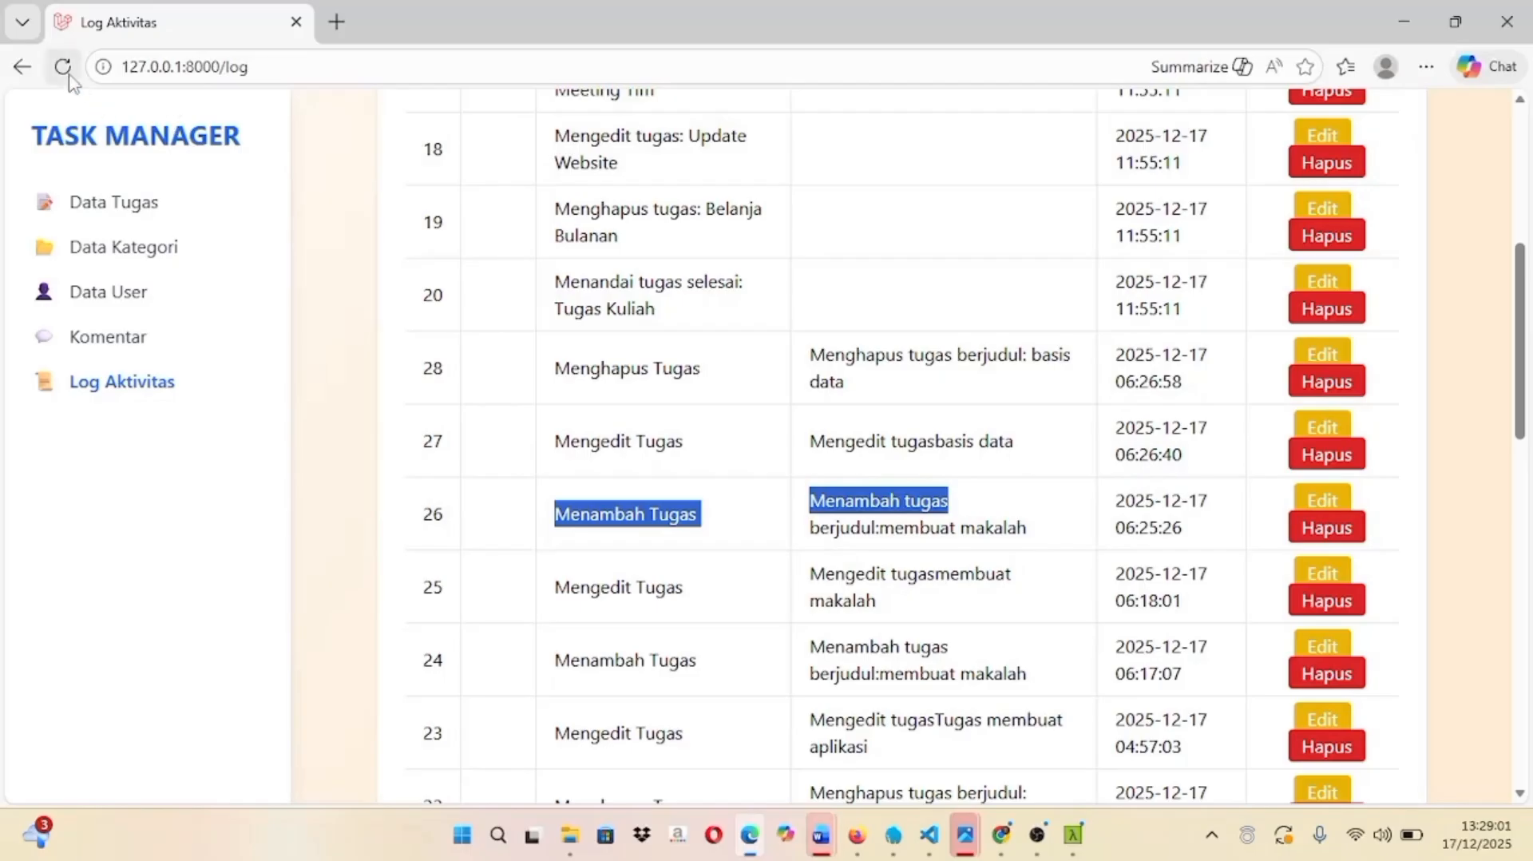
click(22, 67)
click(106, 73)
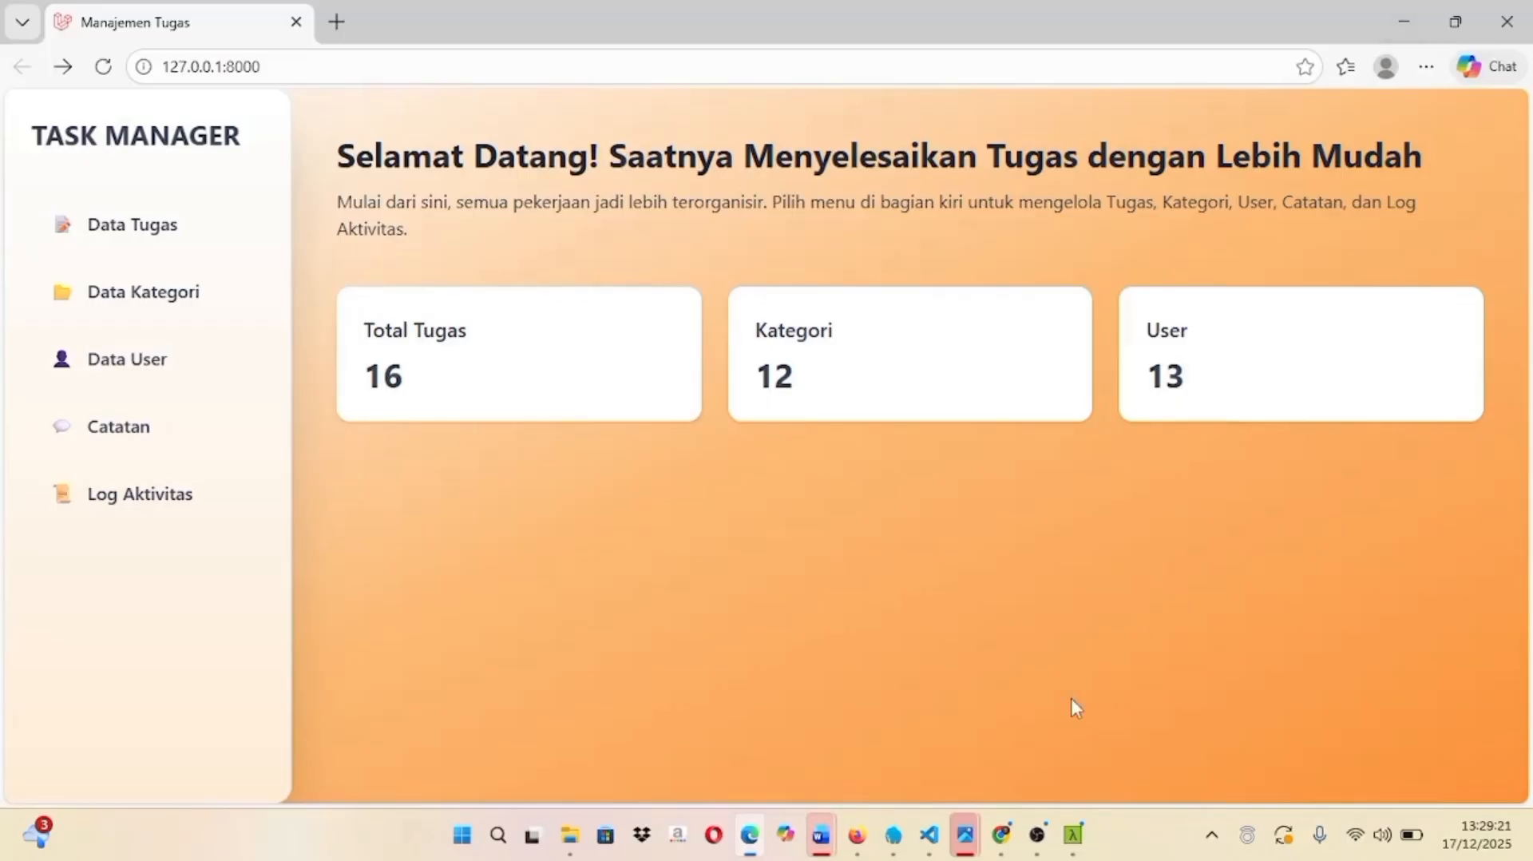
mouse_move(1037, 835)
click(1047, 681)
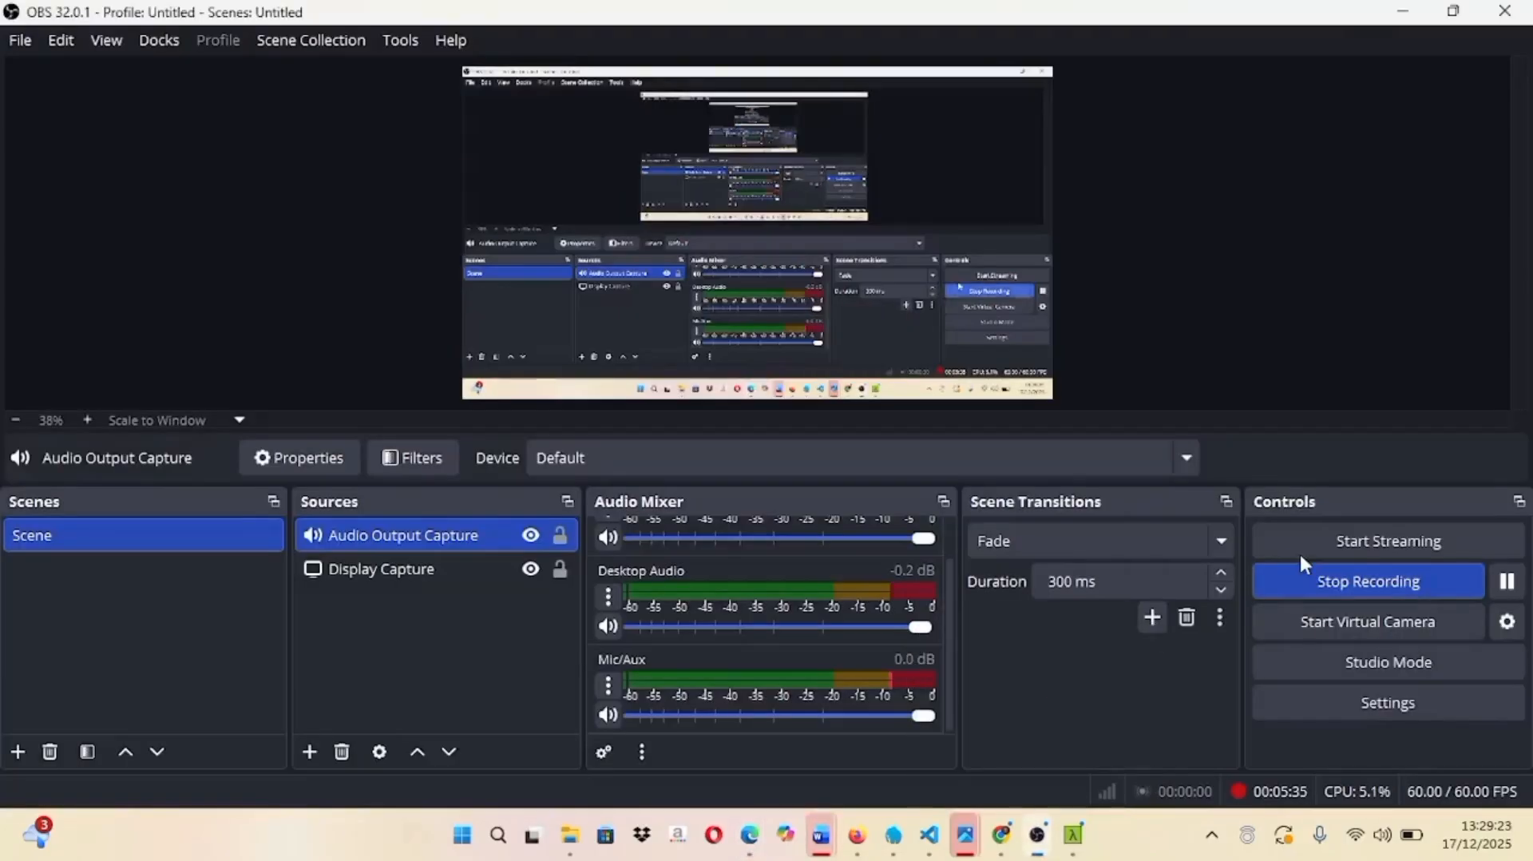